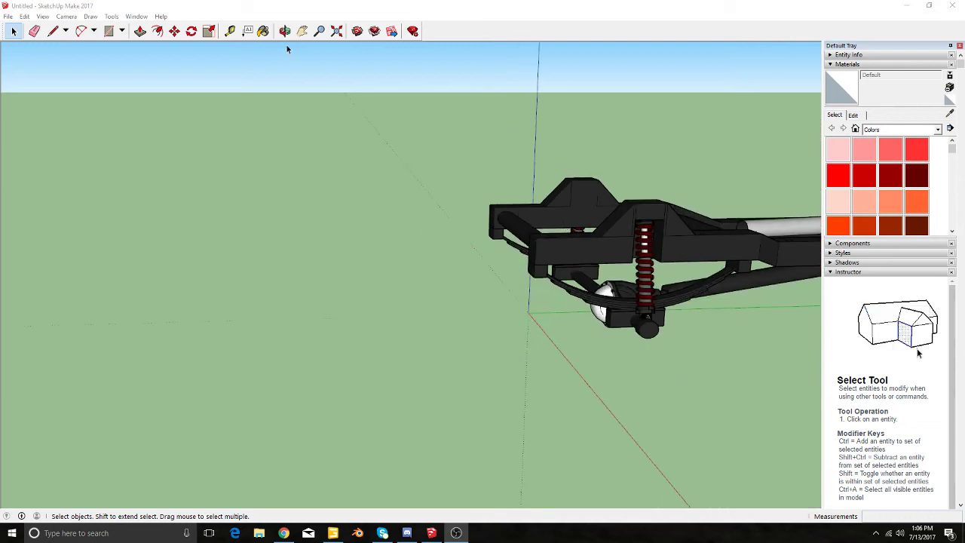
Step: Orbit around the chassis and browse 3D Warehouse dodge dually truck models
left_click(285, 30)
mouse_move(317, 151)
left_mouse_down()
mouse_move(387, 269)
mouse_move(432, 282)
mouse_move(236, 332)
left_mouse_up()
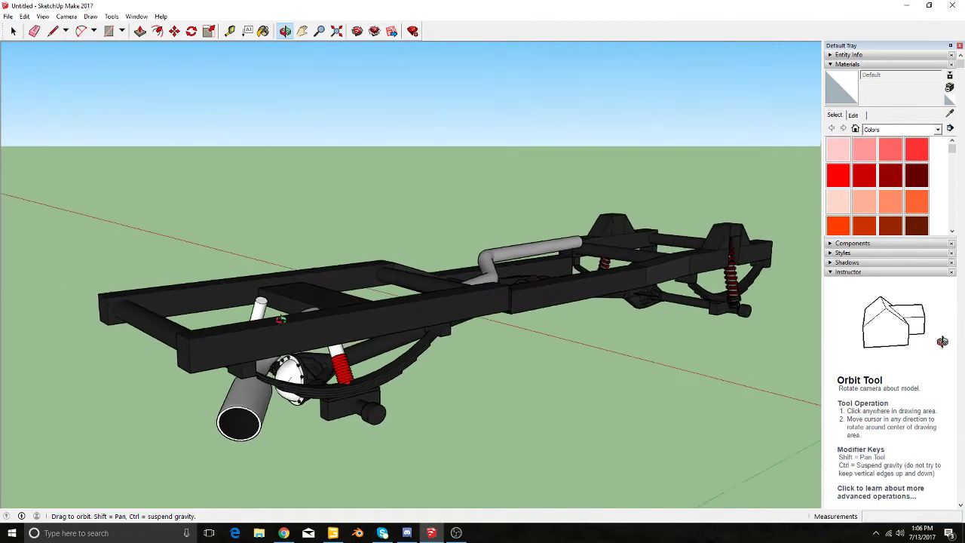
mouse_move(408, 326)
left_mouse_down()
mouse_move(506, 149)
mouse_move(162, 312)
mouse_move(112, 82)
left_mouse_up()
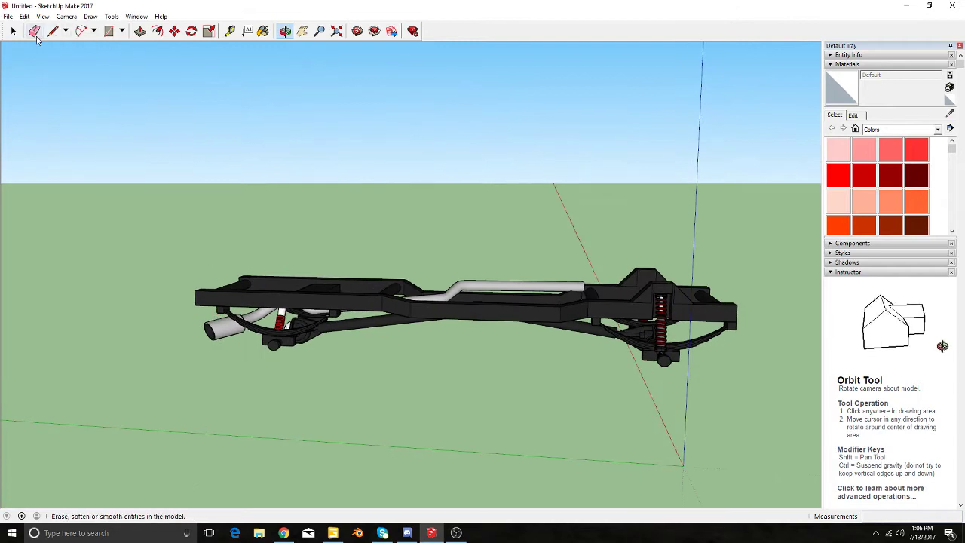
left_click(357, 31)
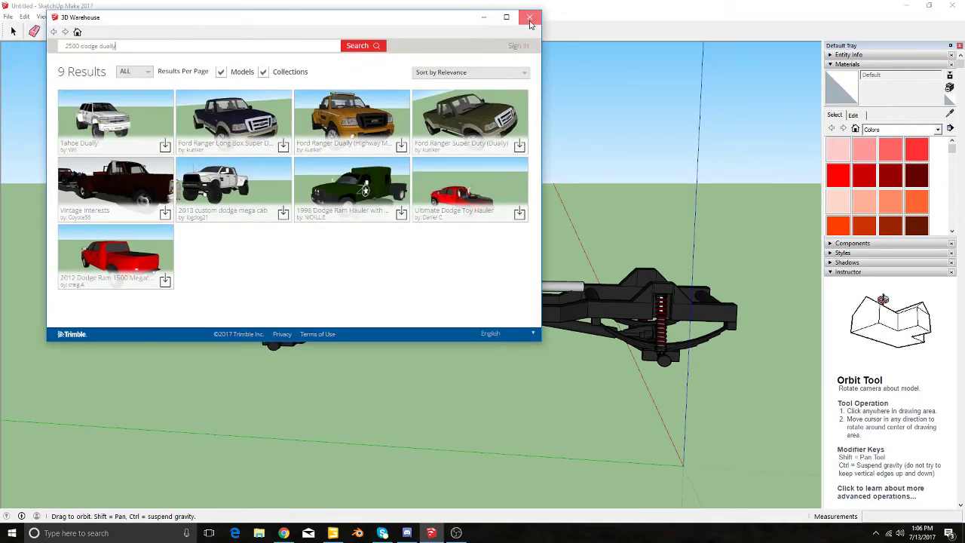
left_click(530, 16)
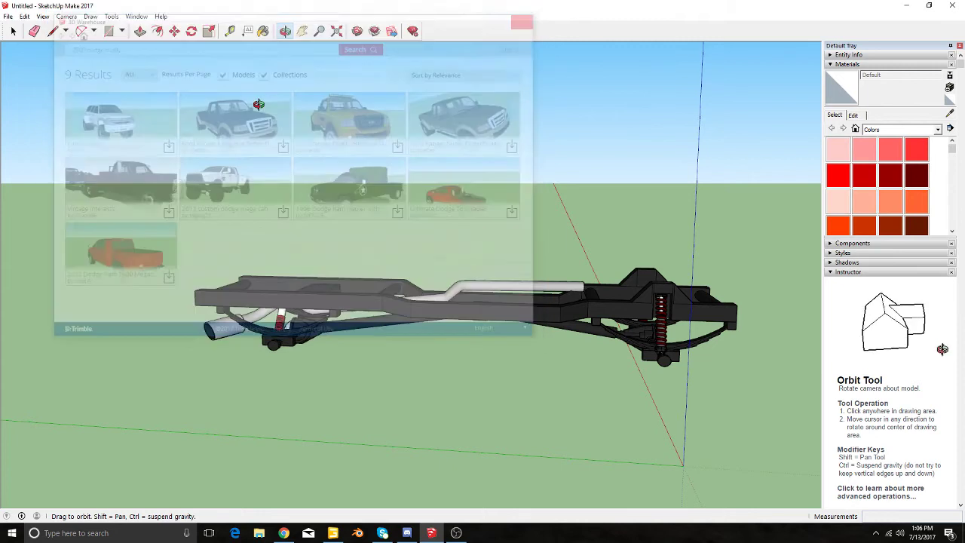
Step: Box-select the whole chassis and explode its top-level groups
left_click(13, 31)
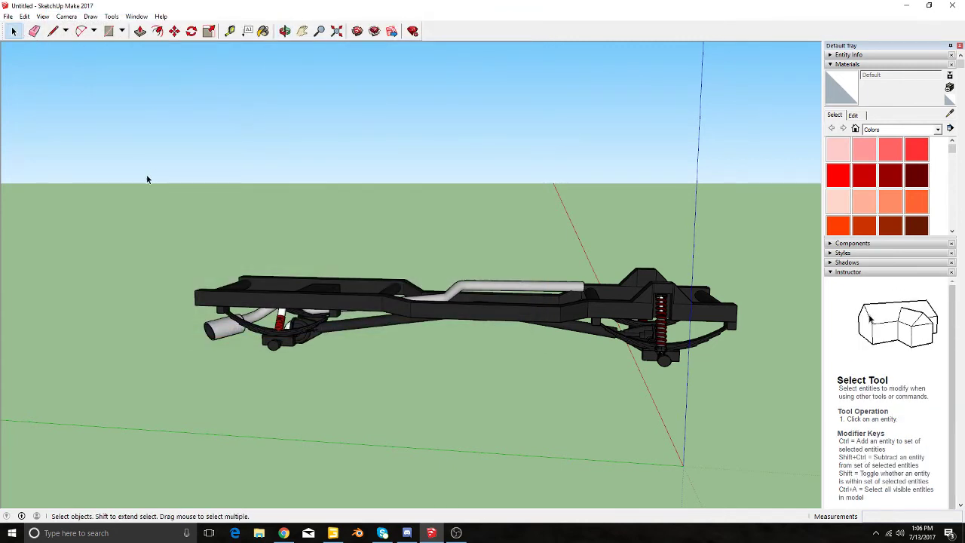
left_click_drag(126, 113, 793, 462)
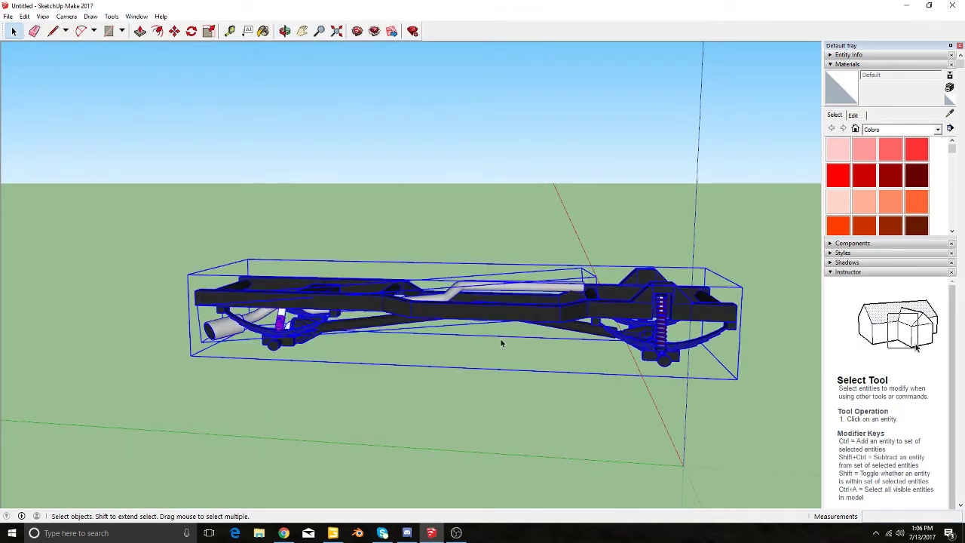
right_click(477, 314)
left_click(452, 308)
right_click(449, 309)
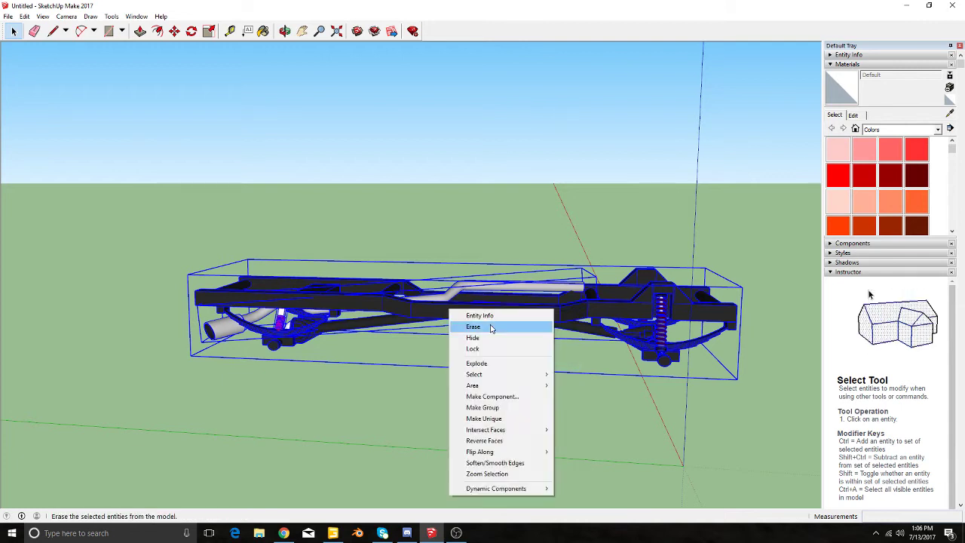
left_click(495, 363)
right_click(491, 327)
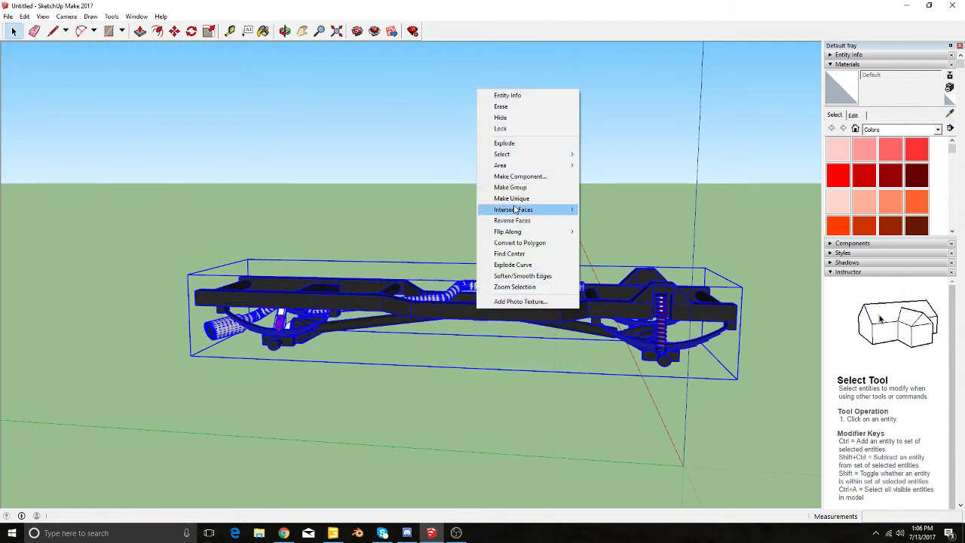
left_click(518, 148)
Step: Keep exploding the chassis's nested groups level by level
right_click(439, 310)
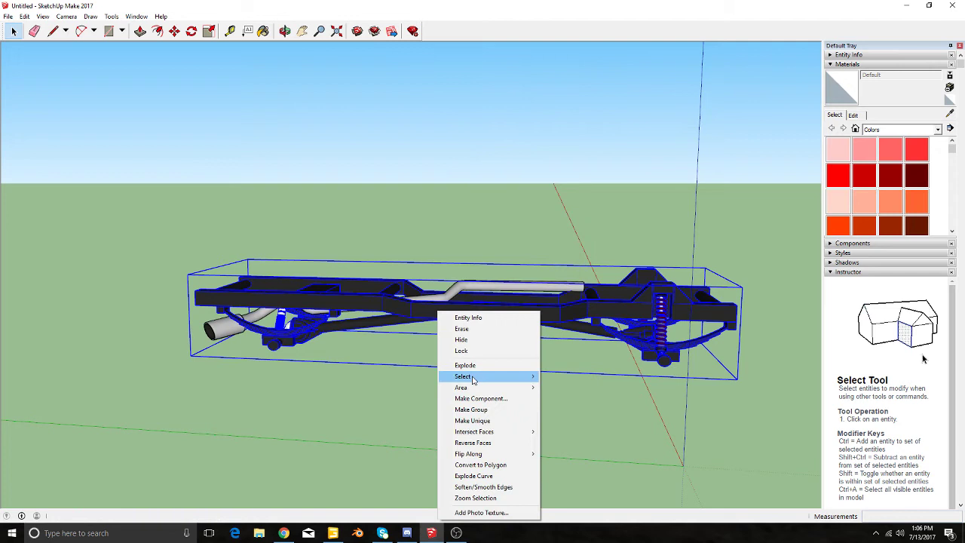
left_click(473, 370)
right_click(449, 306)
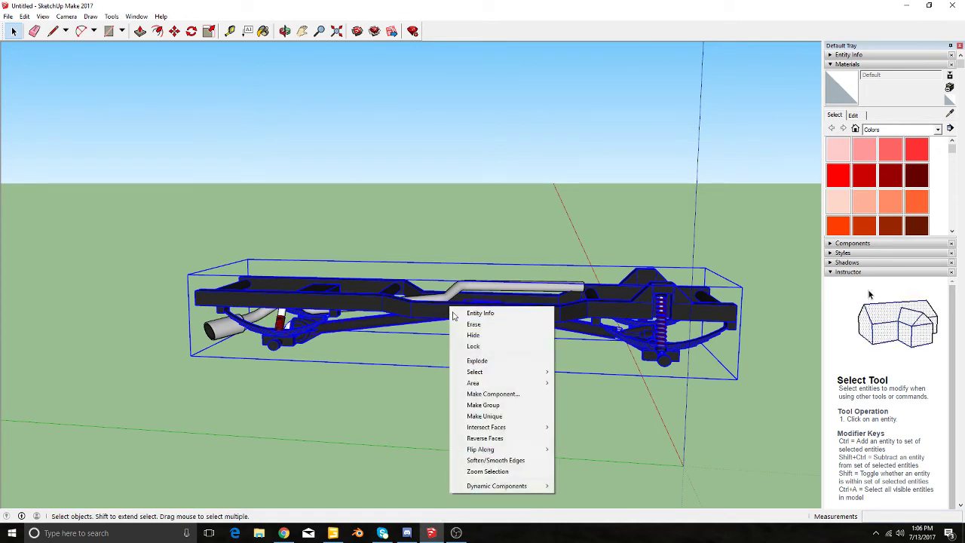
left_click(468, 360)
right_click(454, 317)
left_click(474, 366)
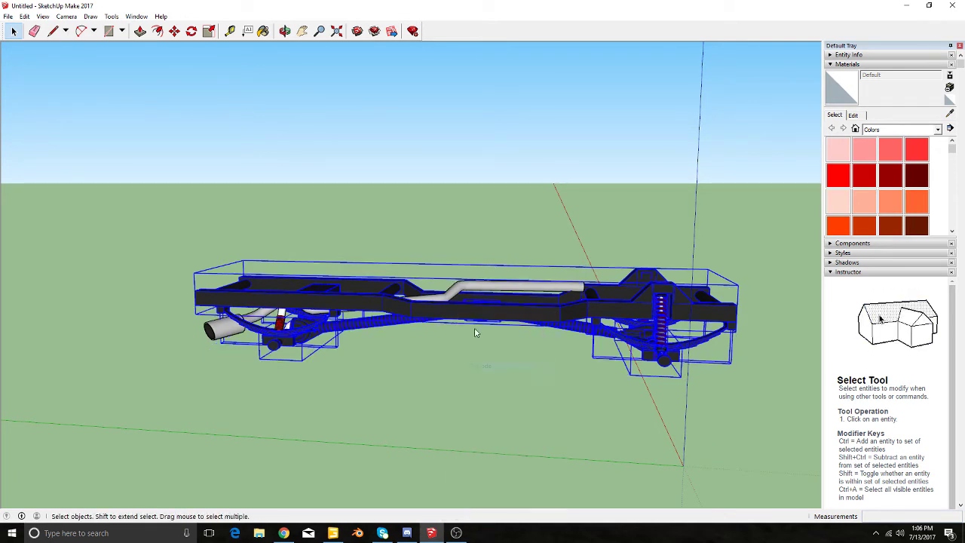
right_click(459, 311)
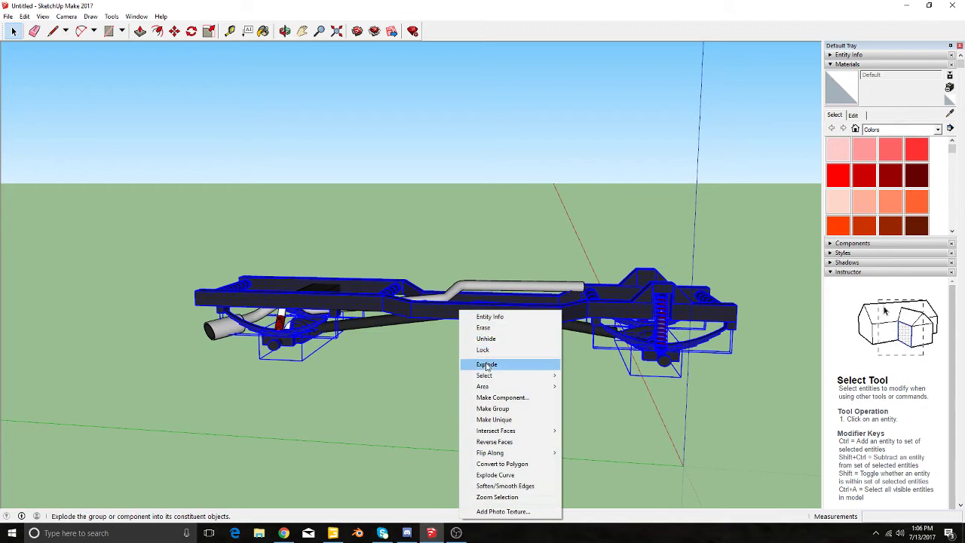
left_click(482, 364)
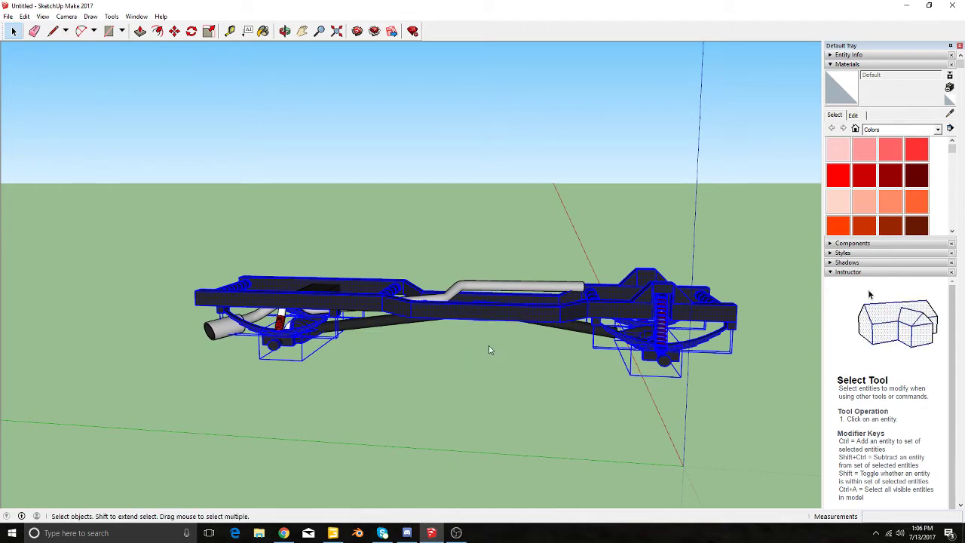
Step: Explode the front suspension groups into loose geometry, leaving the rear shock unchanged
left_click(463, 308, "shift")
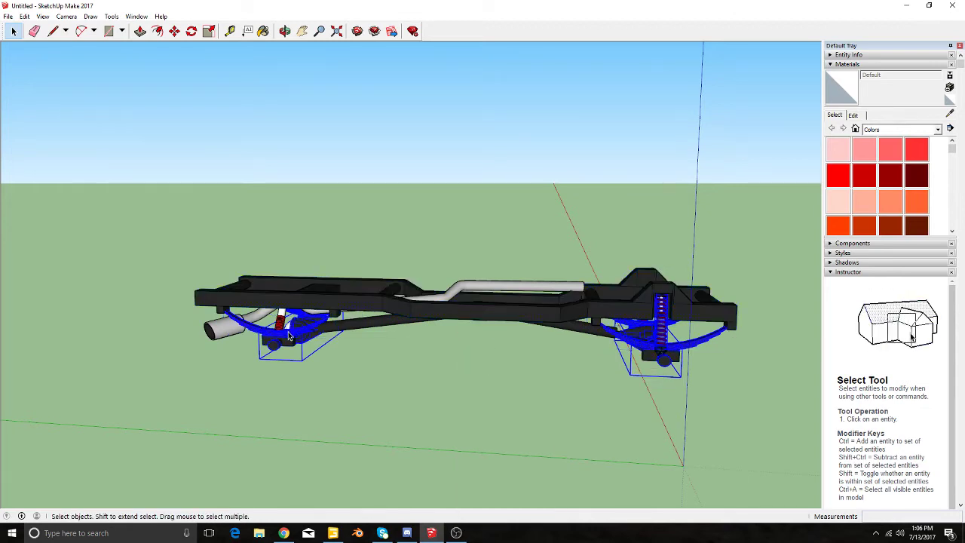
right_click(289, 337)
left_click(329, 178)
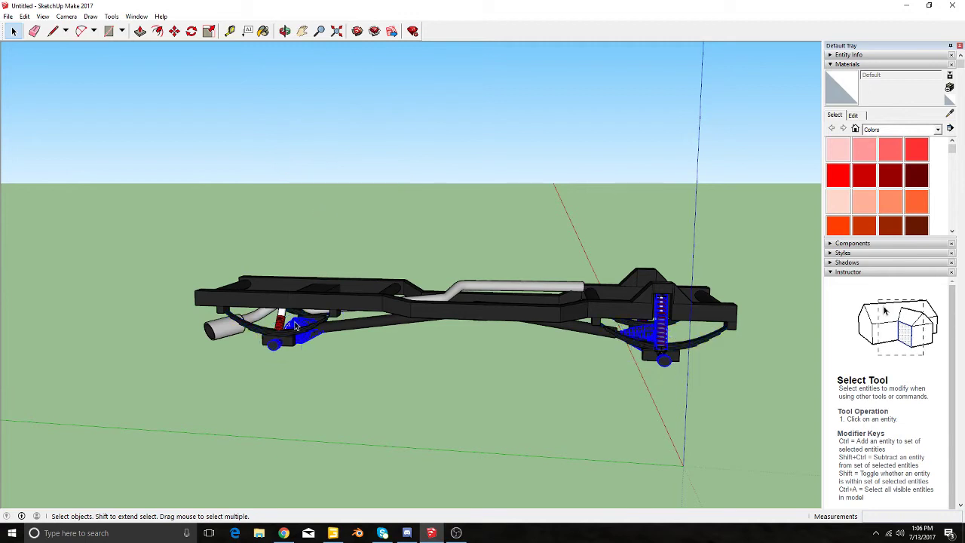
right_click(294, 335)
left_click(345, 189)
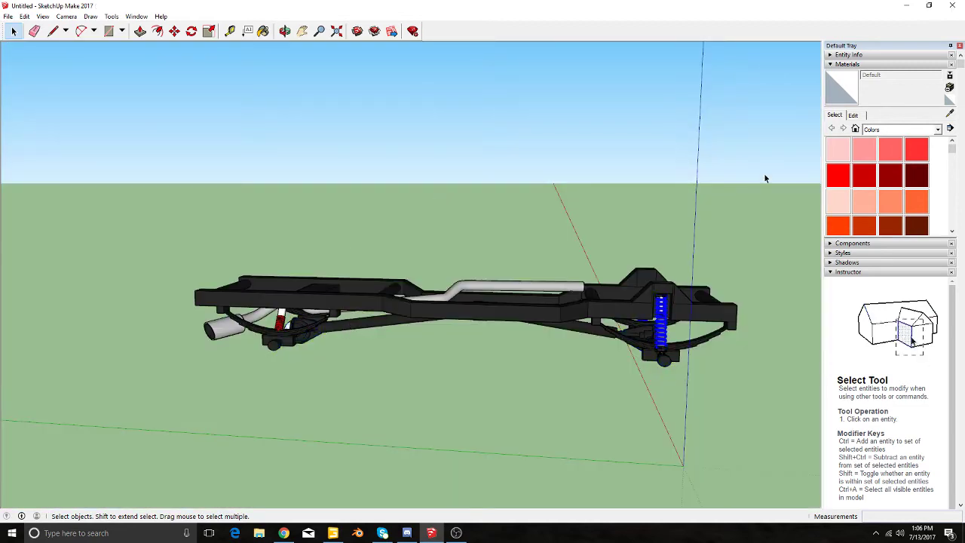
right_click(659, 333)
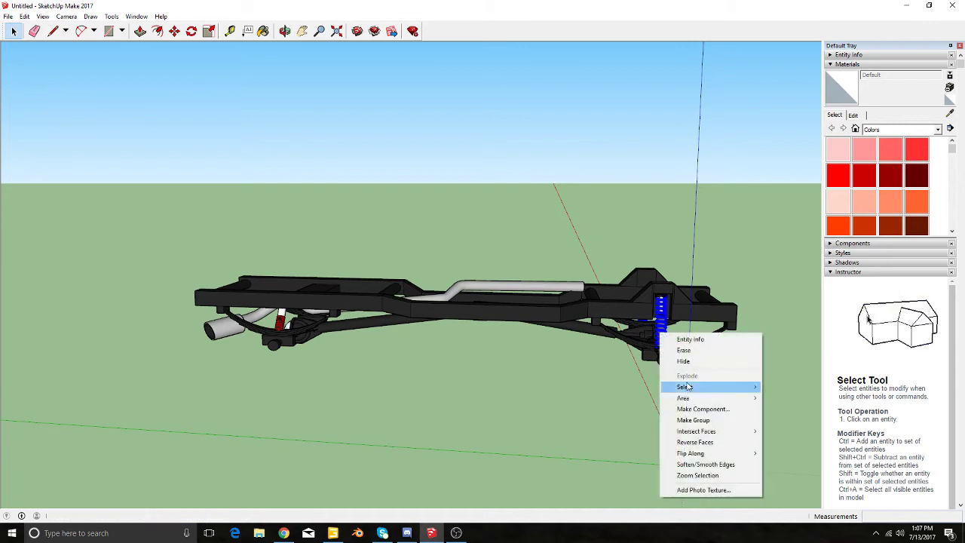
left_click(505, 381)
Step: Orbit and zoom to view the chassis from the front corner and side
left_click(285, 30)
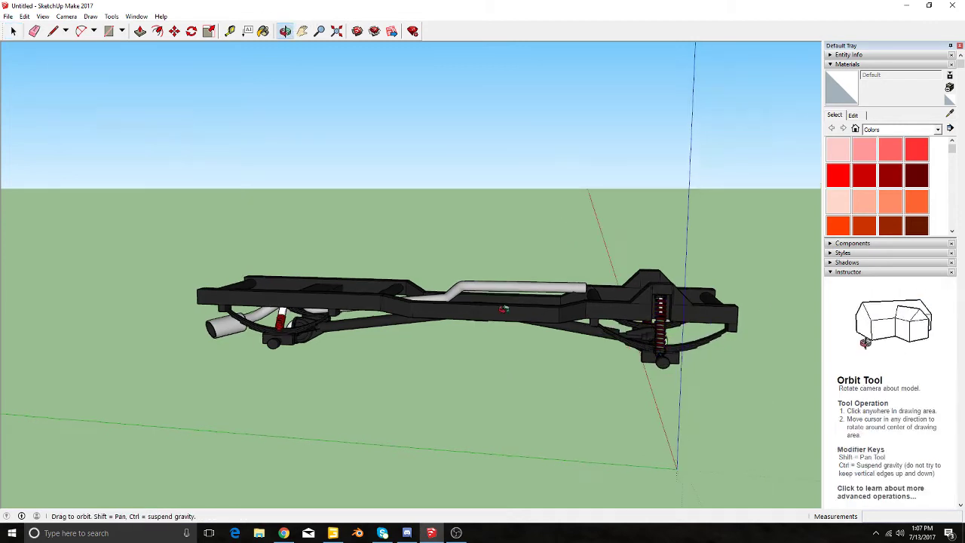
mouse_move(331, 322)
left_mouse_down()
mouse_move(543, 362)
mouse_move(294, 291)
mouse_move(348, 362)
left_mouse_up()
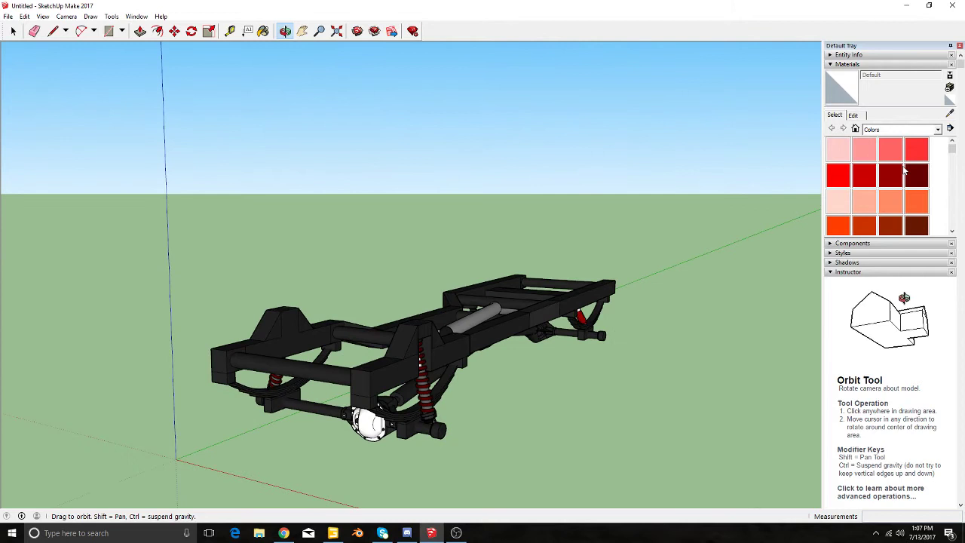
scroll(906, 172, "down", 5)
scroll(890, 181, "down", 5)
scroll(877, 174, "up", 5)
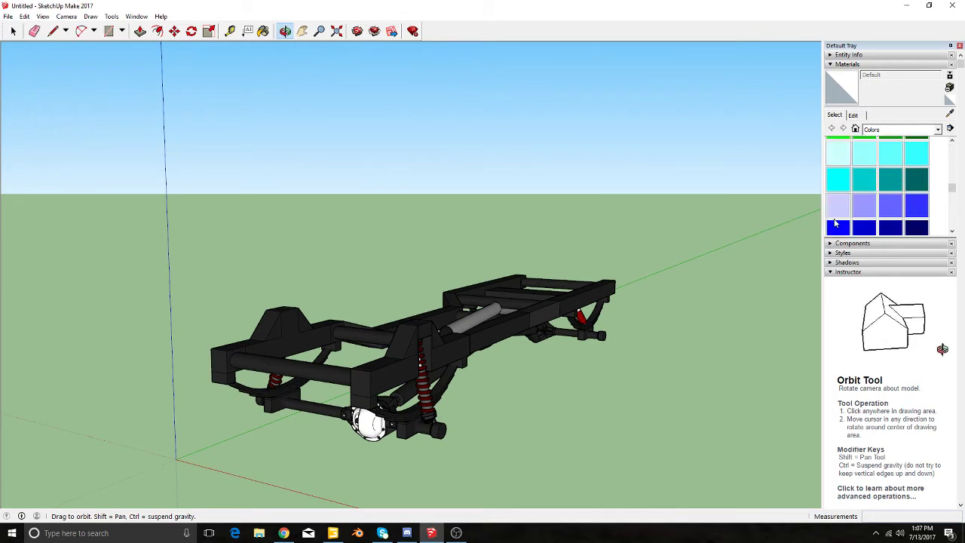
scroll(871, 181, "down", 2)
scroll(866, 189, "down", 1)
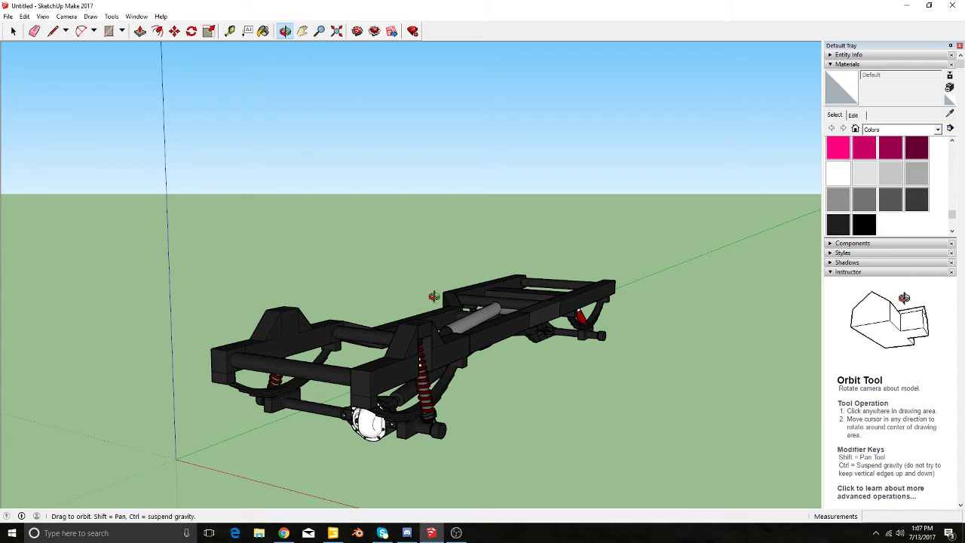
mouse_move(431, 287)
left_mouse_down()
mouse_move(769, 299)
mouse_move(445, 383)
mouse_move(357, 211)
left_mouse_up()
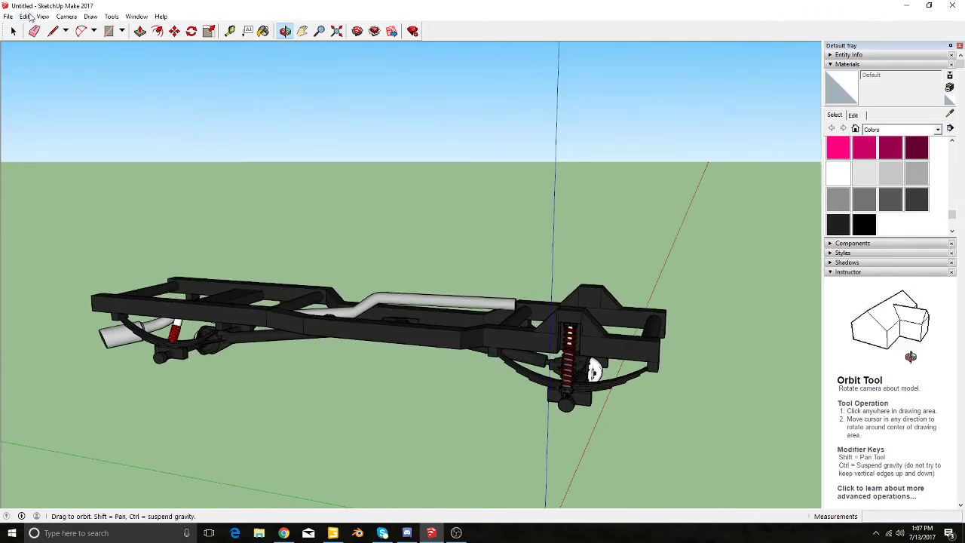
Step: Export the model as a COLLADA file named 'For dodge truck' to the Desktop
left_click(7, 17)
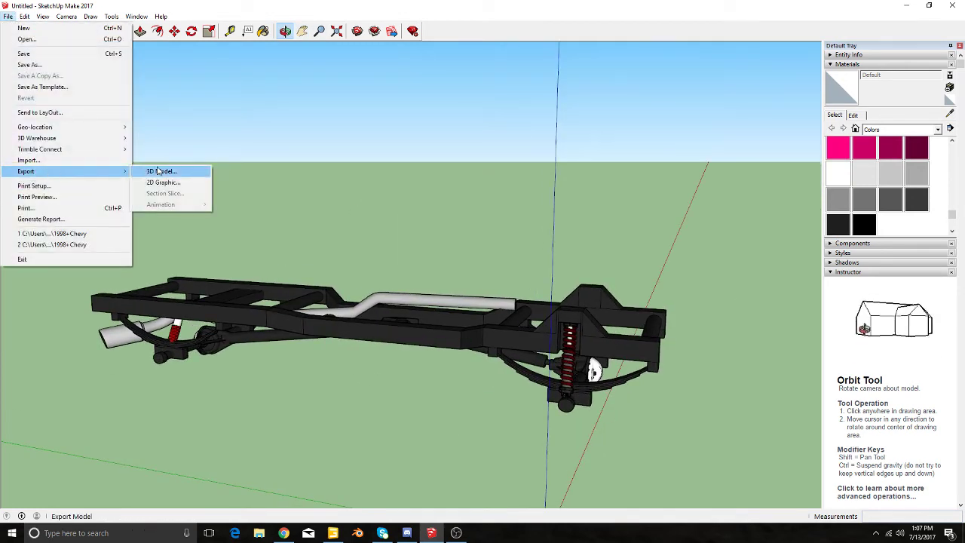
left_click(155, 171)
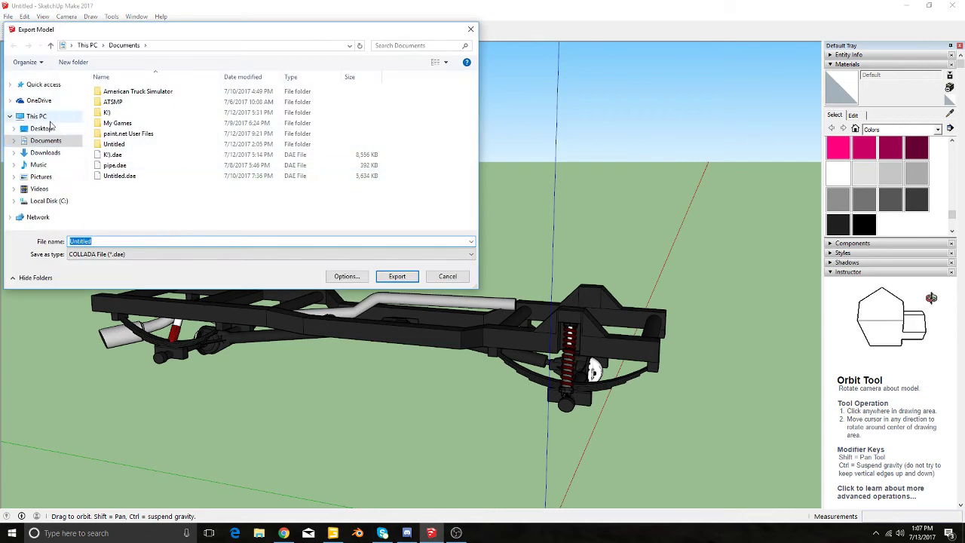
left_click(41, 128)
double_click(151, 242)
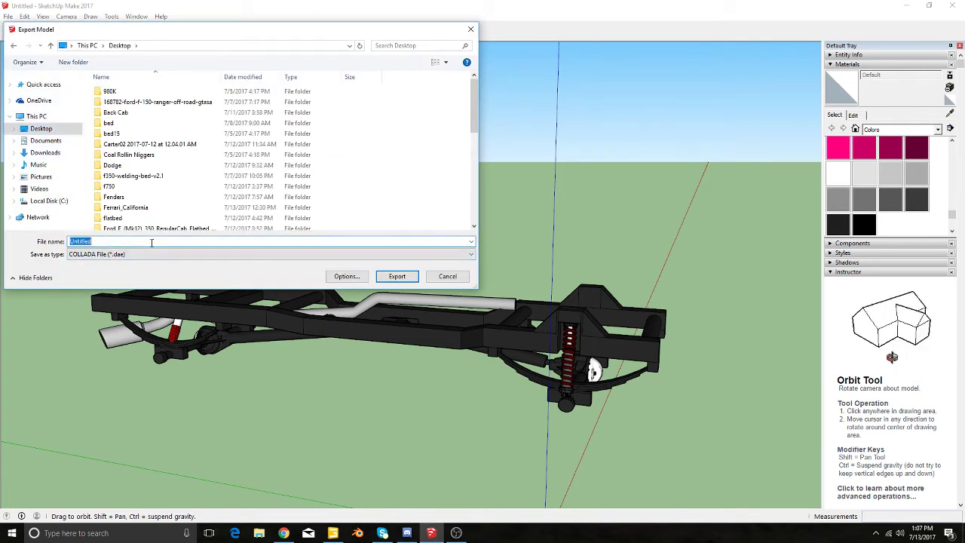
type("F")
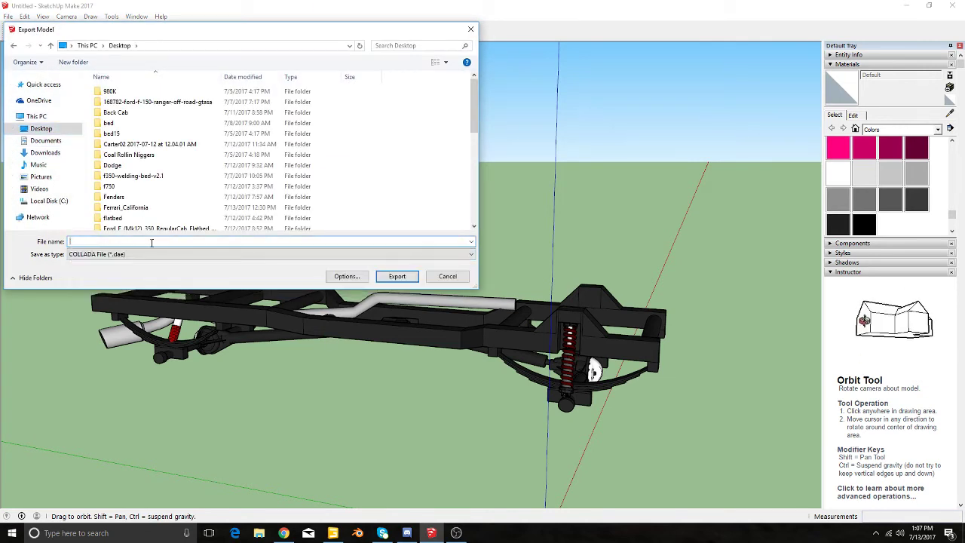
type("or dodge truck")
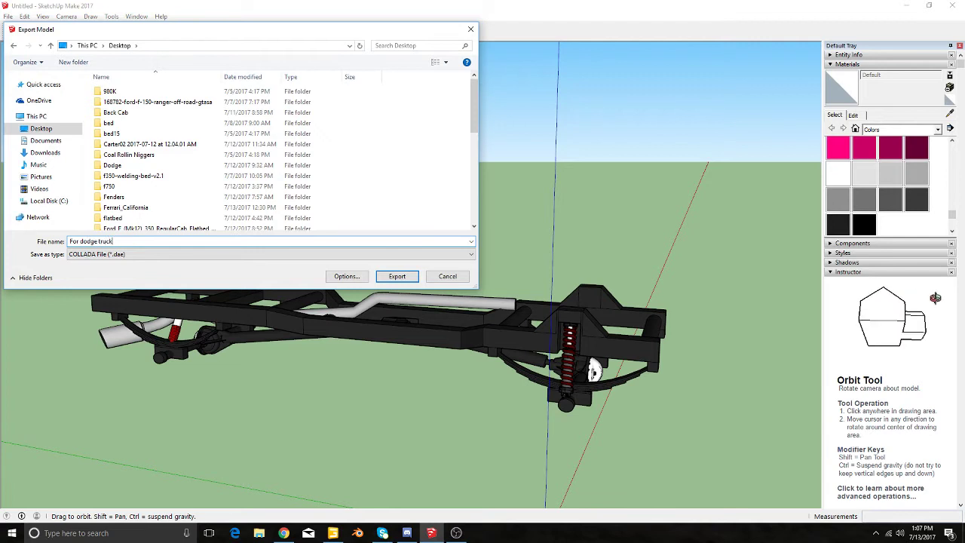
key("Return")
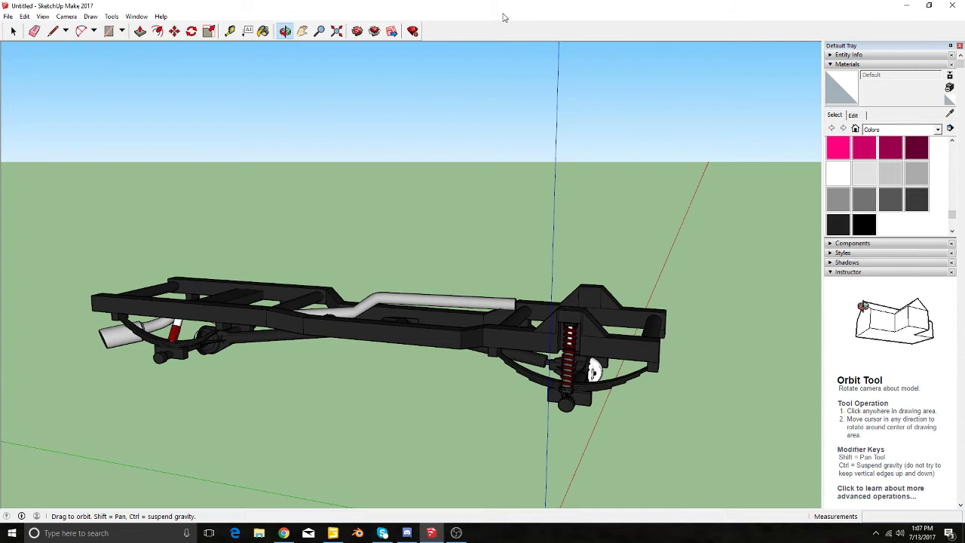
Step: Minimize SketchUp, dismiss Blender's splash screen and delete the default cube
left_click_drag(499, 45, 448, 48)
left_click_drag(526, 15, 474, 45)
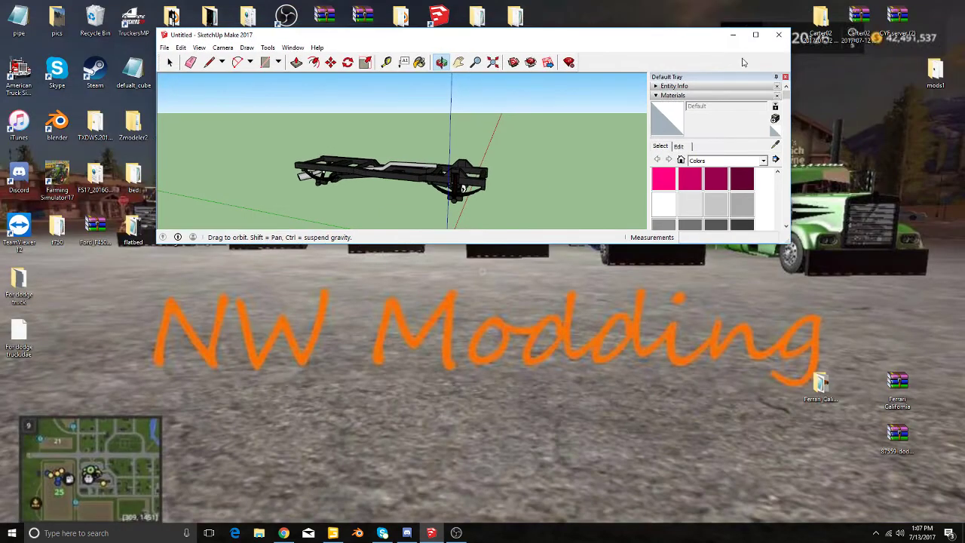
left_click(733, 36)
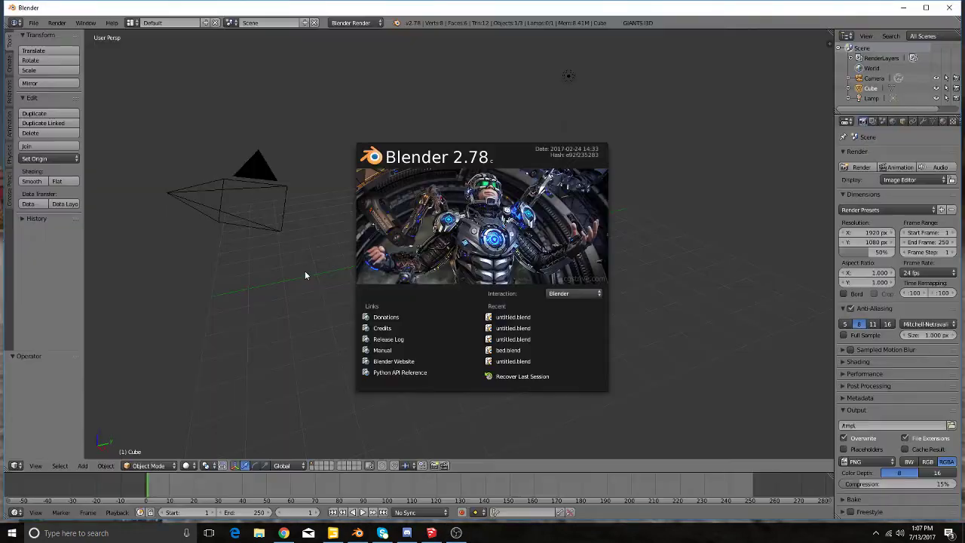
left_click(632, 292)
key("x")
left_click(580, 283)
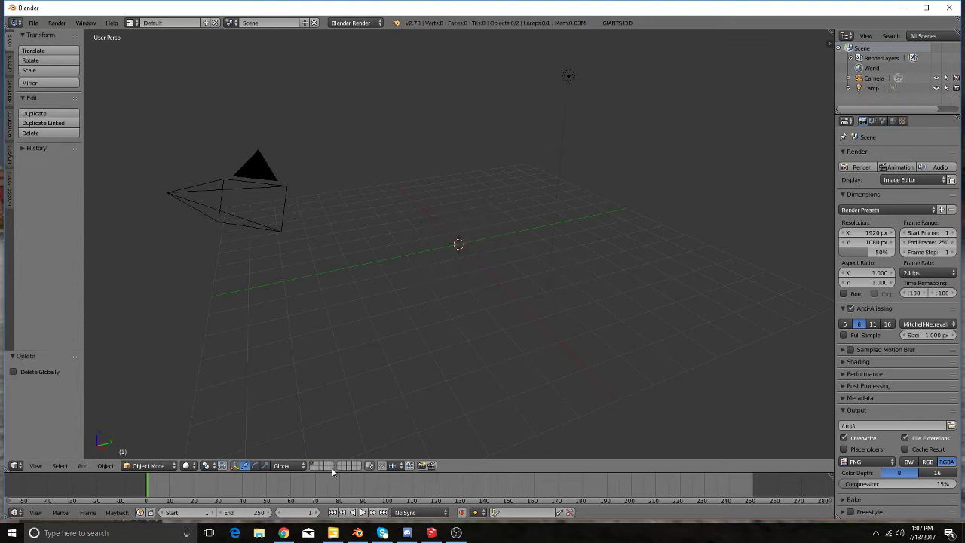
Step: Browse to C: > Program Files (x86) > Steam > steamapps > common > Farming Simulator 17 > sdk
left_click(259, 533)
mouse_move(377, 219)
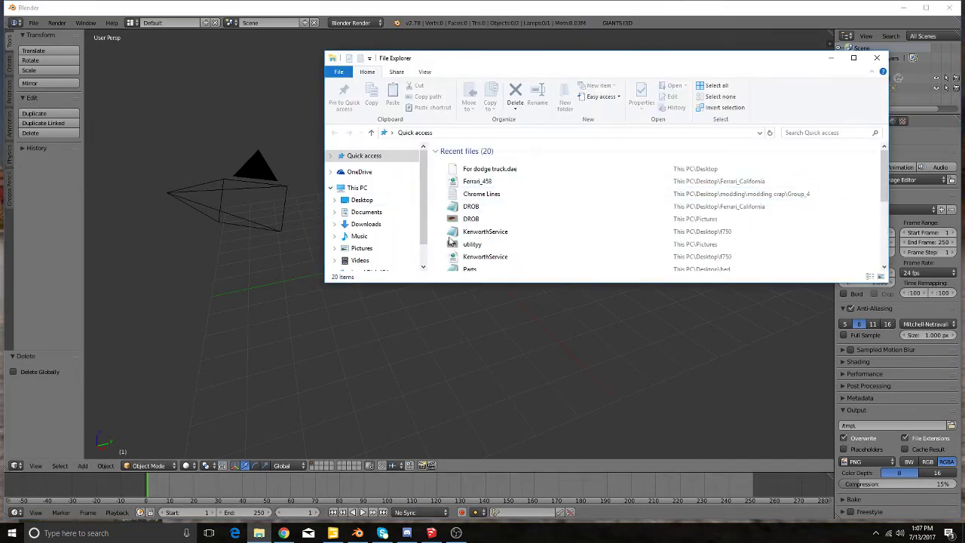
scroll(365, 260, "down", 2)
left_click(370, 236)
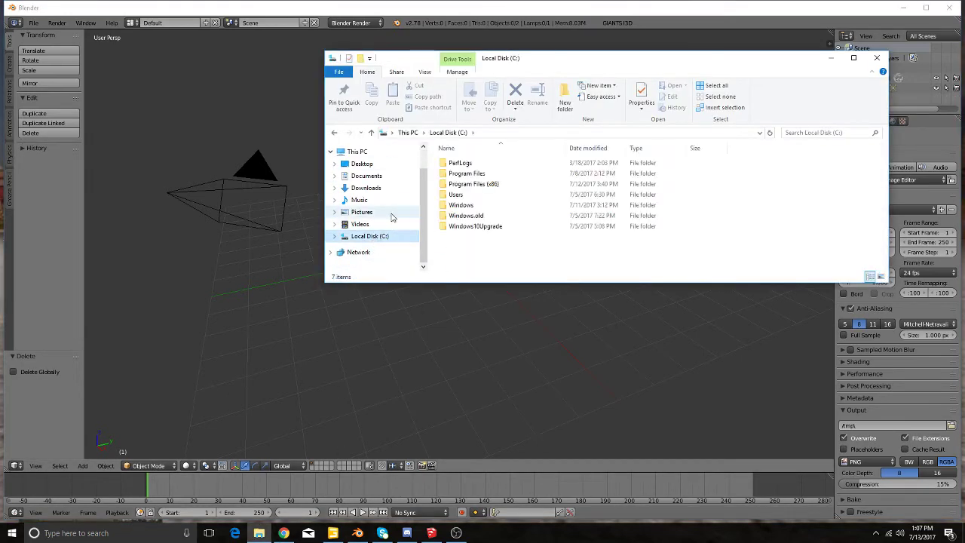
double_click(473, 184)
scroll(479, 226, "down", 5)
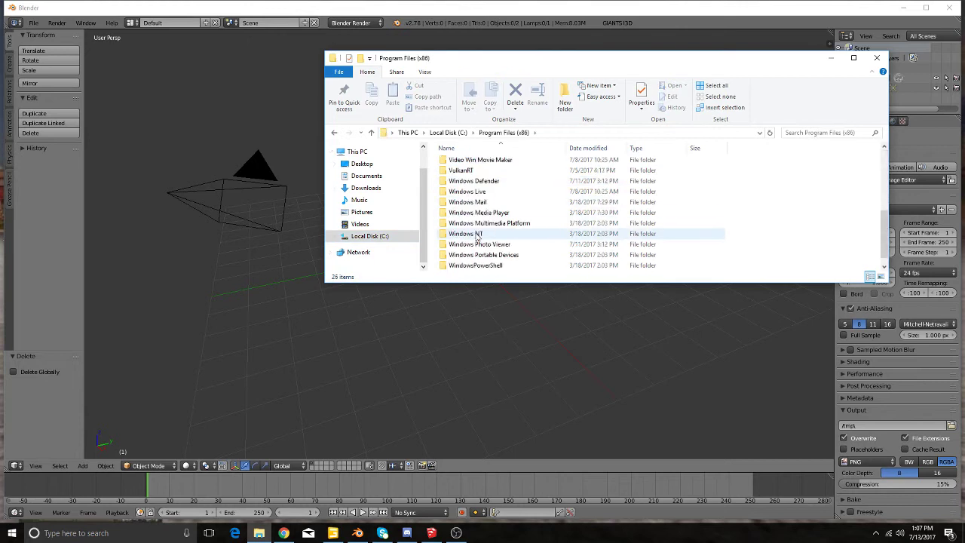
scroll(476, 241, "up", 3)
double_click(483, 228)
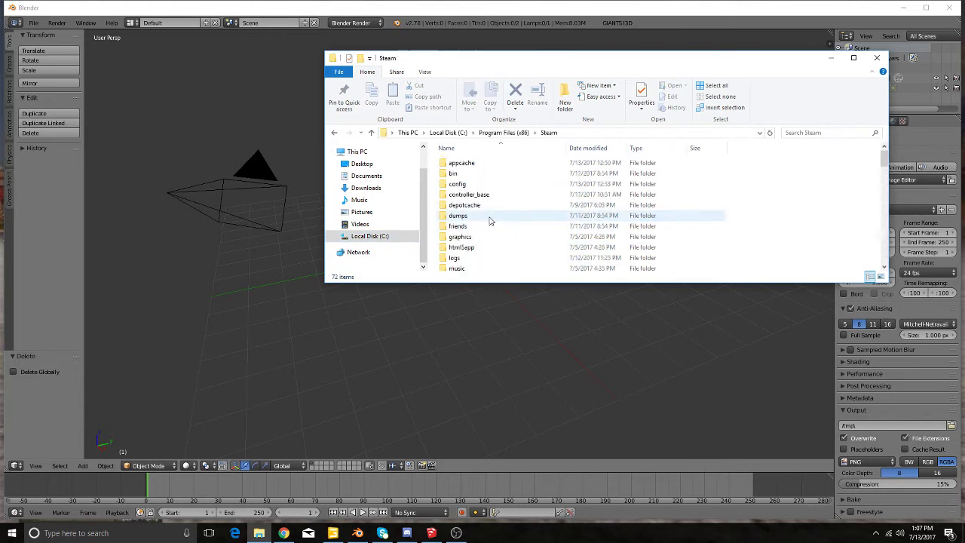
double_click(463, 159)
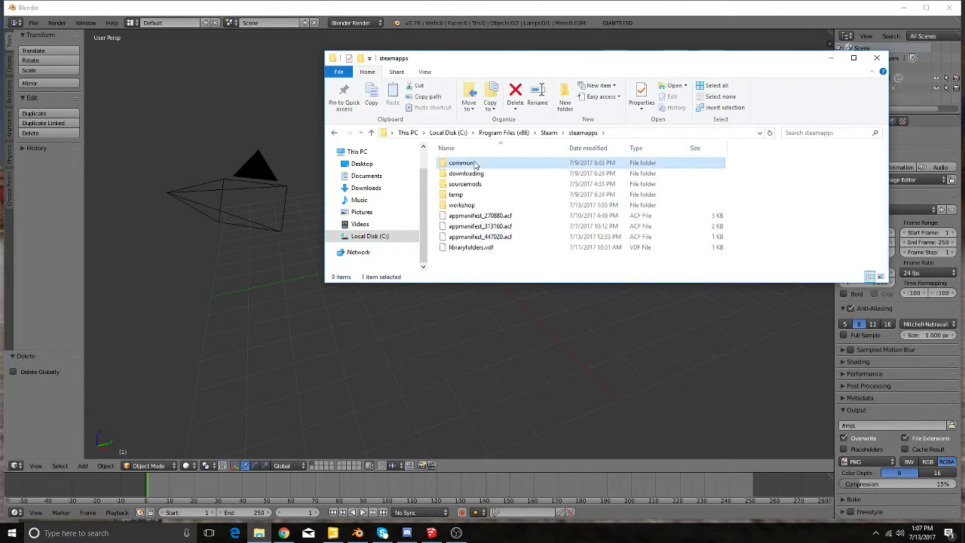
double_click(476, 162)
double_click(461, 195)
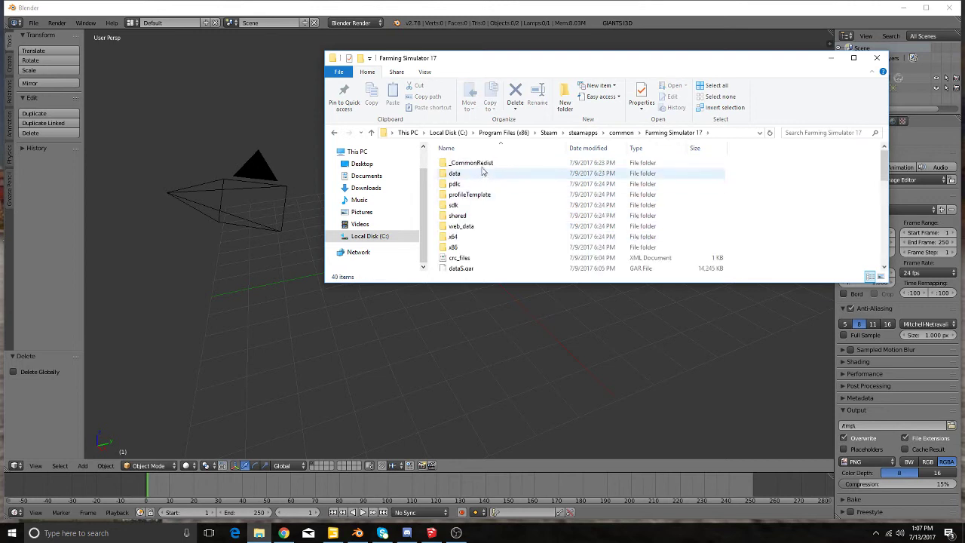
double_click(468, 205)
scroll(470, 226, "down", 1)
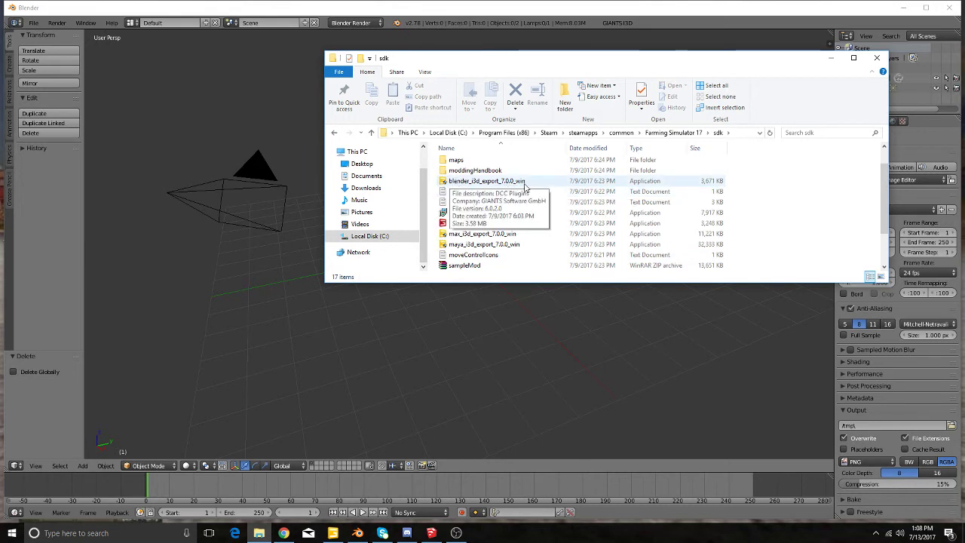
Step: Close Explorer and verify GIANTS I3D Exporter Tools is enabled in User Preferences add-ons
left_click(886, 61)
left_click(33, 24)
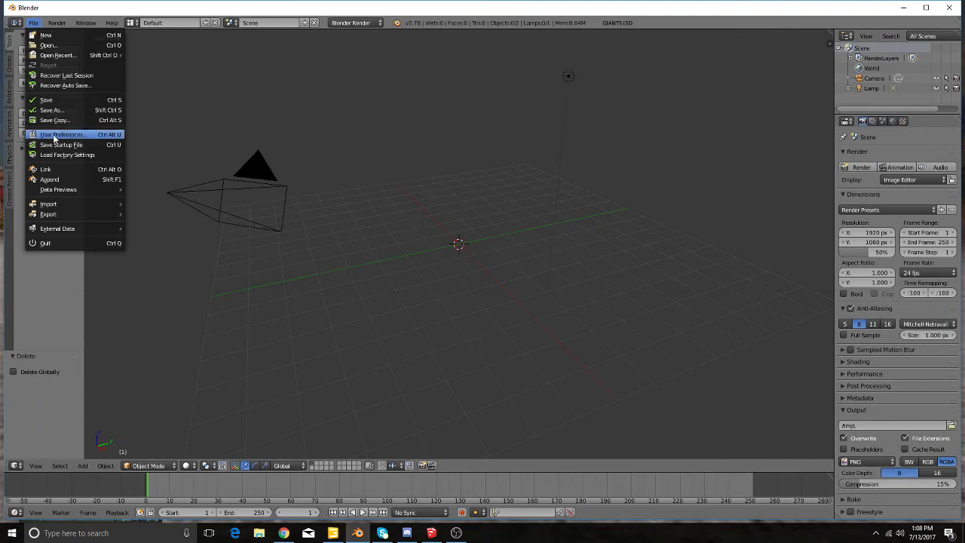
left_click(78, 138)
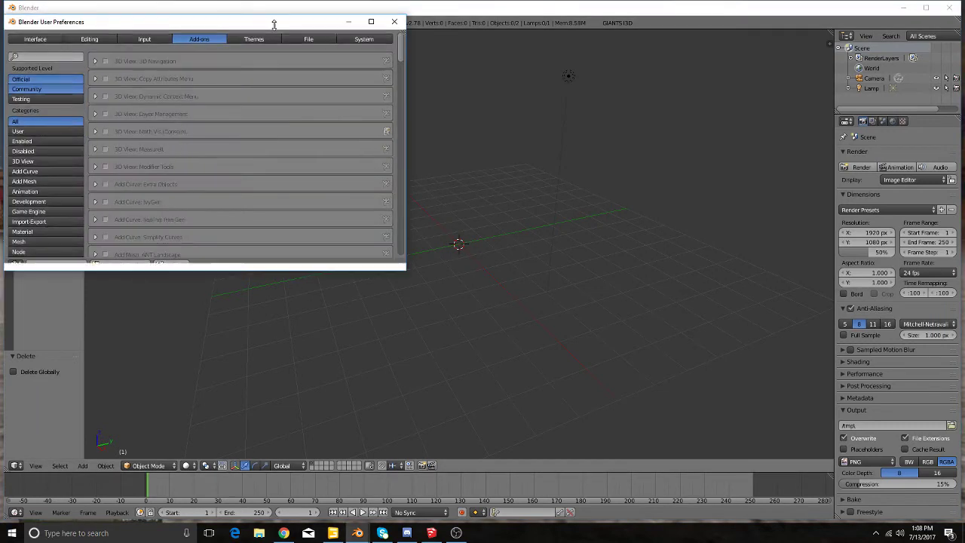
left_click_drag(264, 23, 362, 37)
scroll(297, 183, "down", 3)
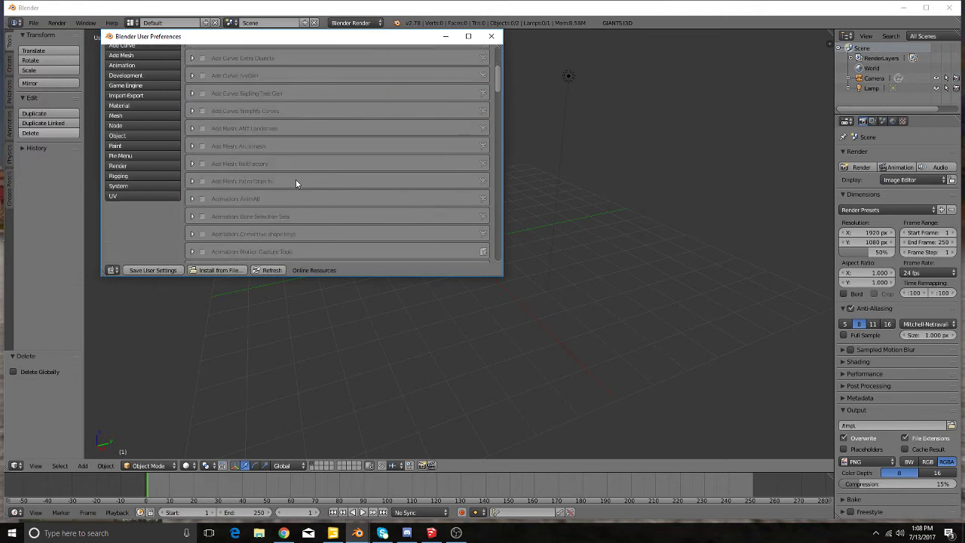
scroll(294, 183, "down", 3)
scroll(279, 158, "down", 2)
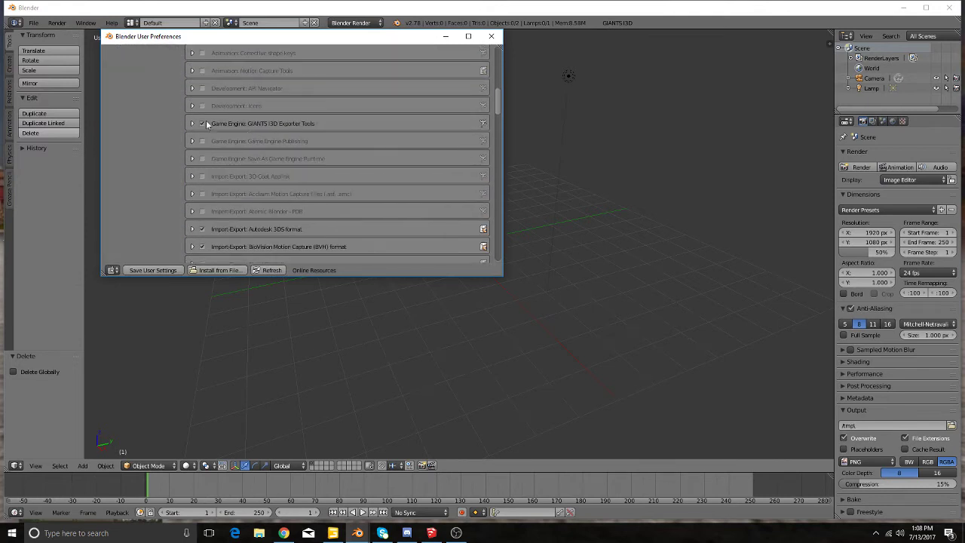
left_click(486, 39)
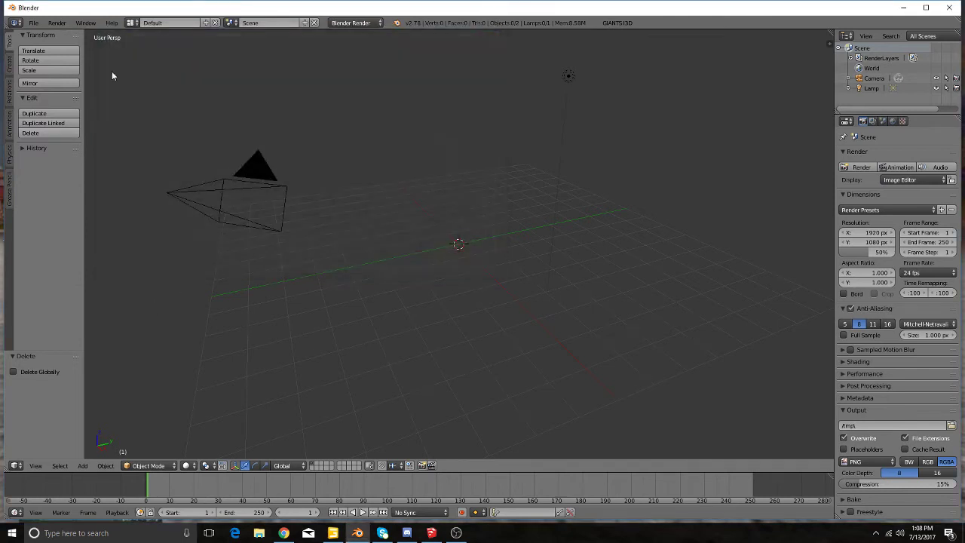
Step: Confirm GIANTS I3D is an export format, then browse the COLLADA importer to Desktop
left_click(34, 22)
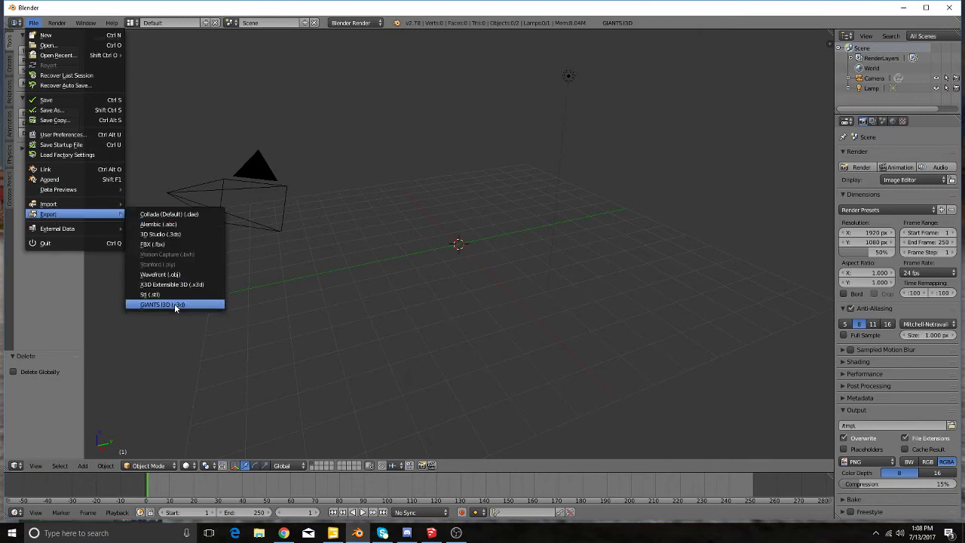
left_click(162, 304)
left_click(33, 22)
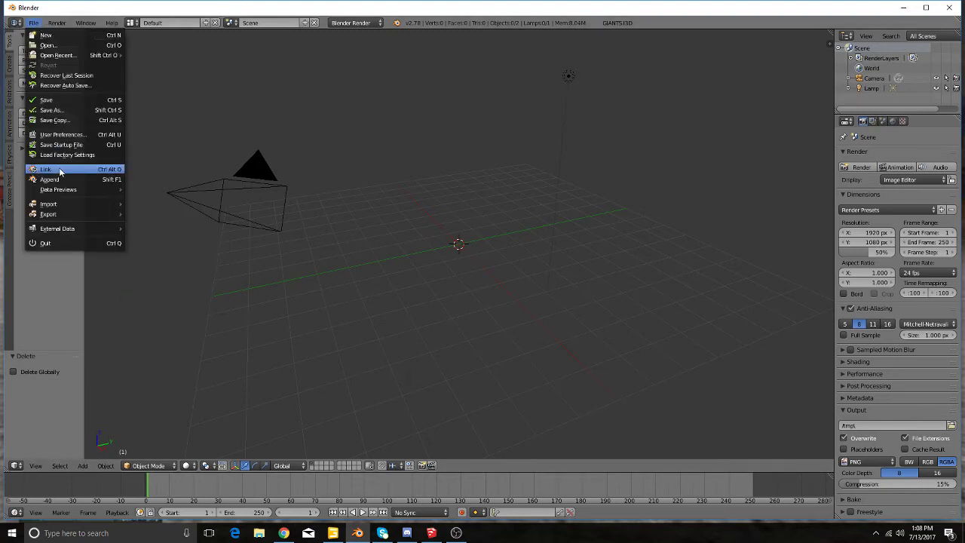
mouse_move(48, 203)
left_click(146, 211)
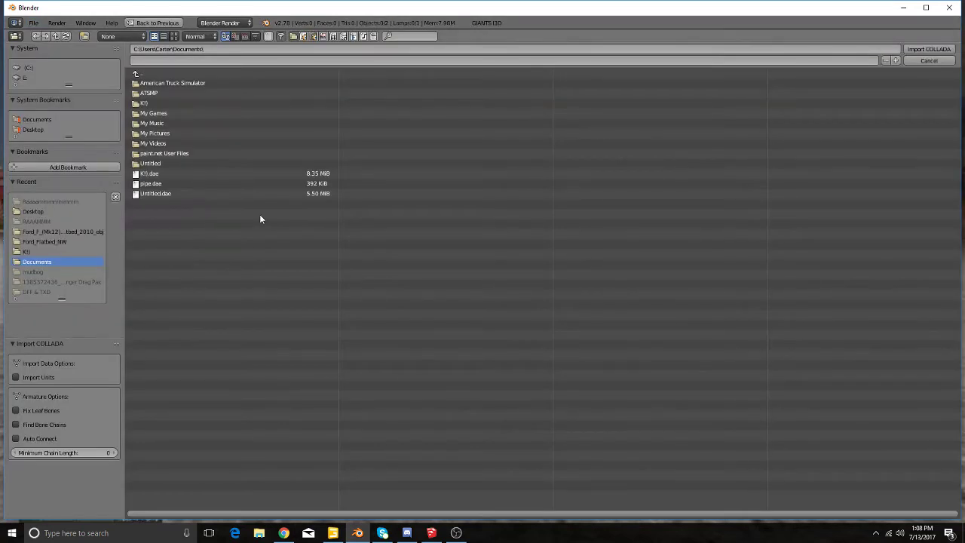
left_click(42, 131)
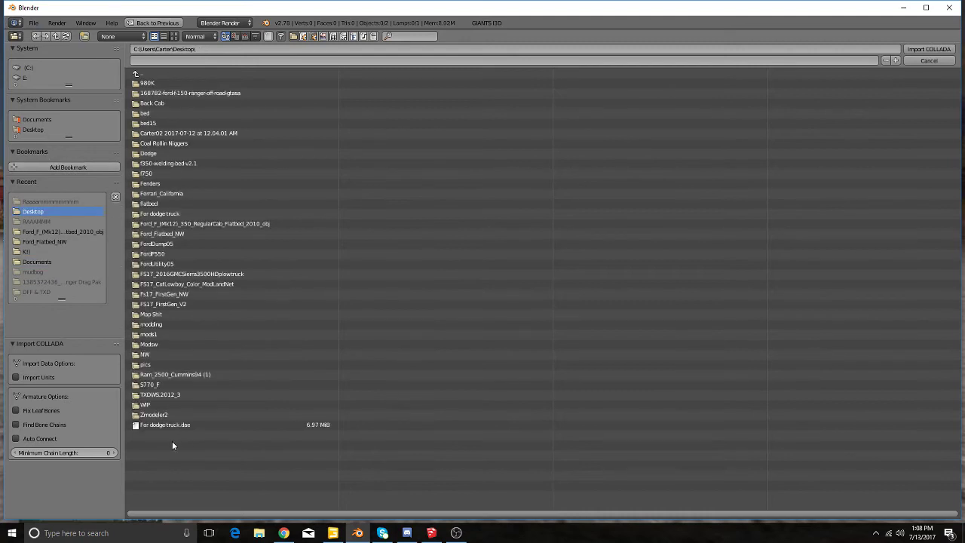
Step: Import For dodge truck.dae, select all parts and set geometry to the origin
left_click(187, 426)
scroll(555, 276, "down", 4)
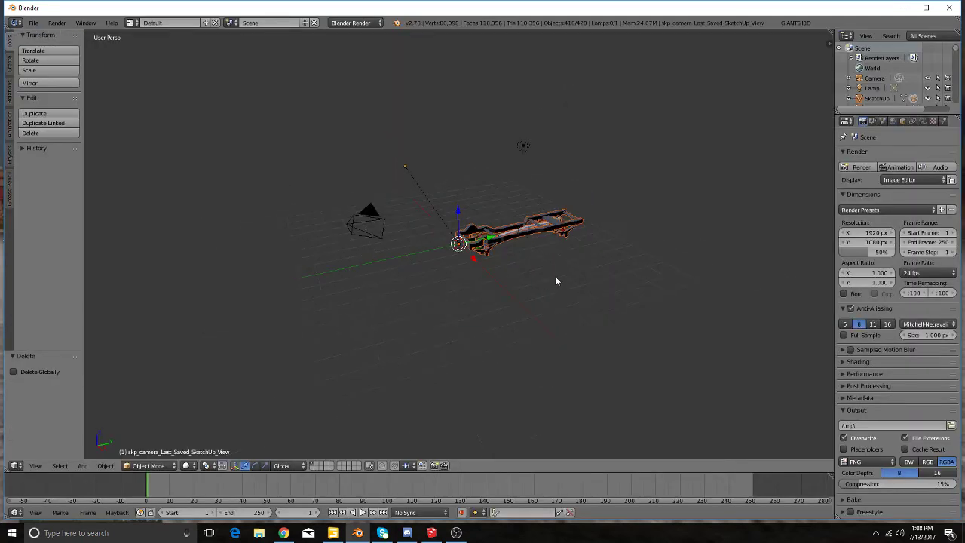
scroll(555, 276, "up", 5)
scroll(533, 247, "up", 1)
key("a")
key("a")
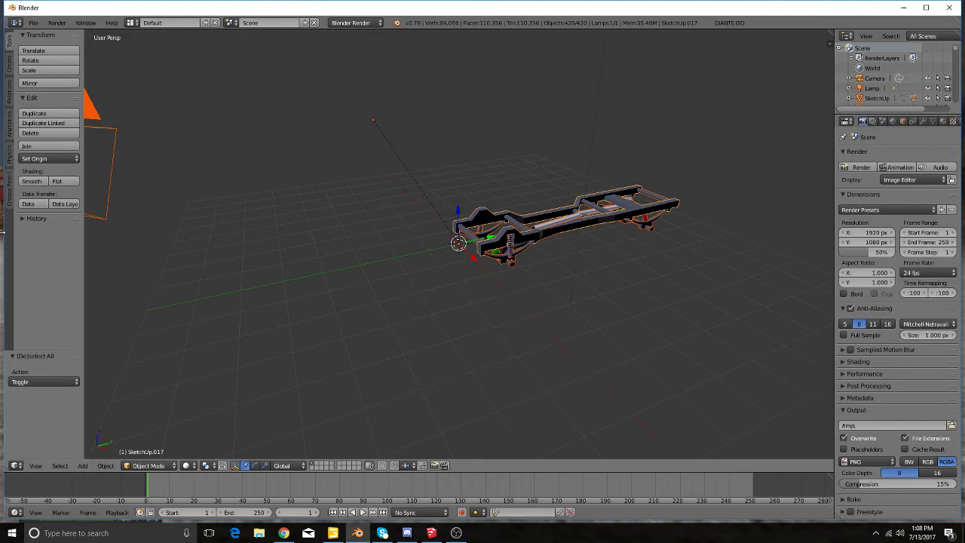
left_click(73, 159)
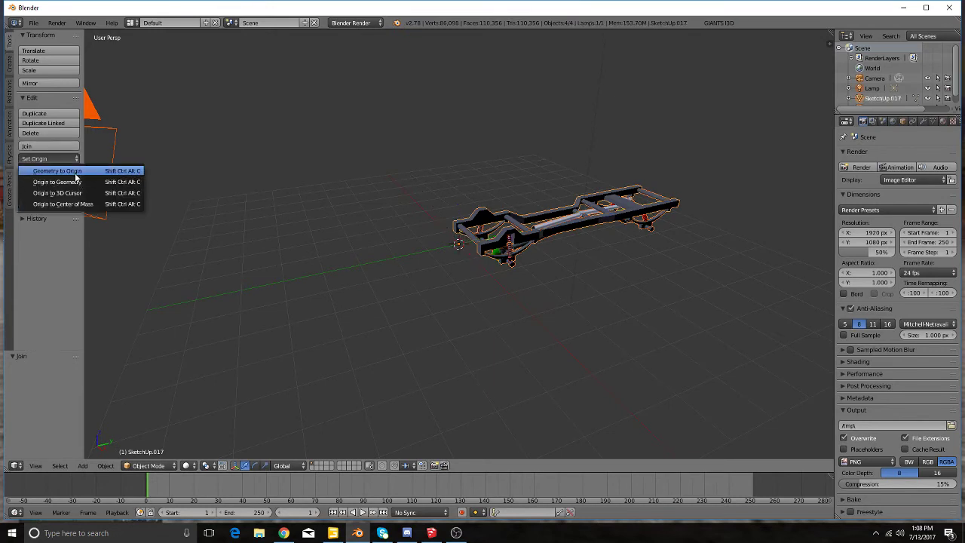
left_click(68, 181)
scroll(475, 262, "up", 4)
scroll(474, 261, "down", 3)
Step: In Edit Mode, separate the whole mesh into objects by material
key("Tab")
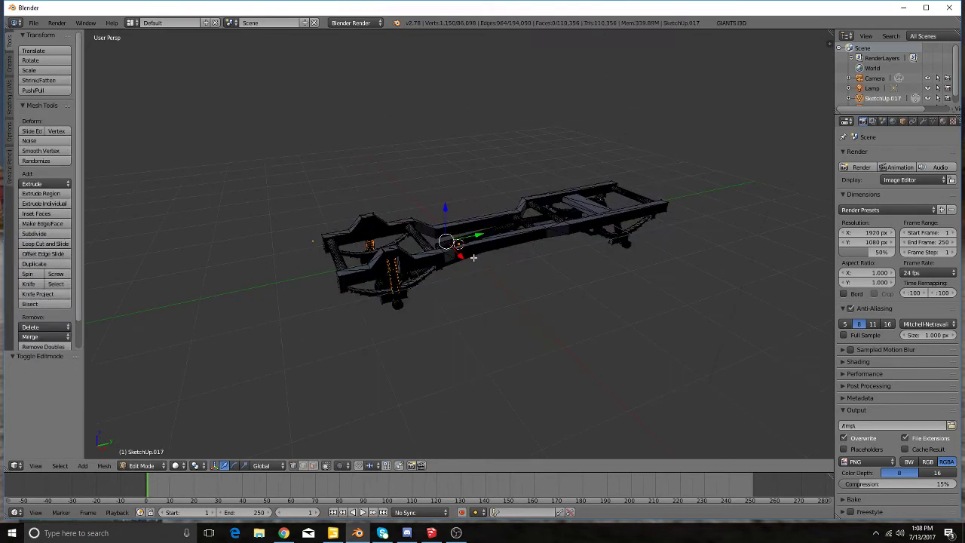
key("a")
key("a")
key("p")
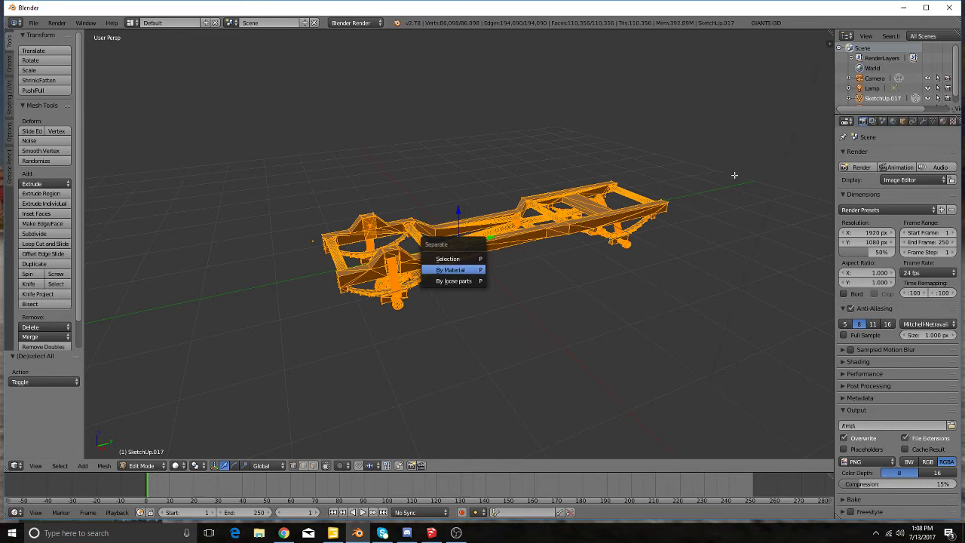
key("Return")
Step: Enlarge the Outliner and delete the imported SketchUp camera
left_click_drag(897, 115, 875, 329)
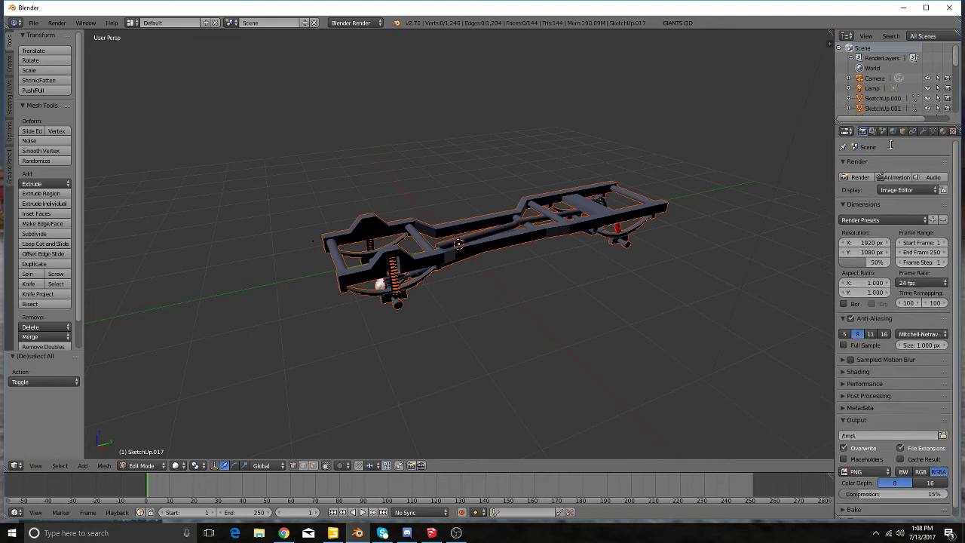
right_click(881, 275)
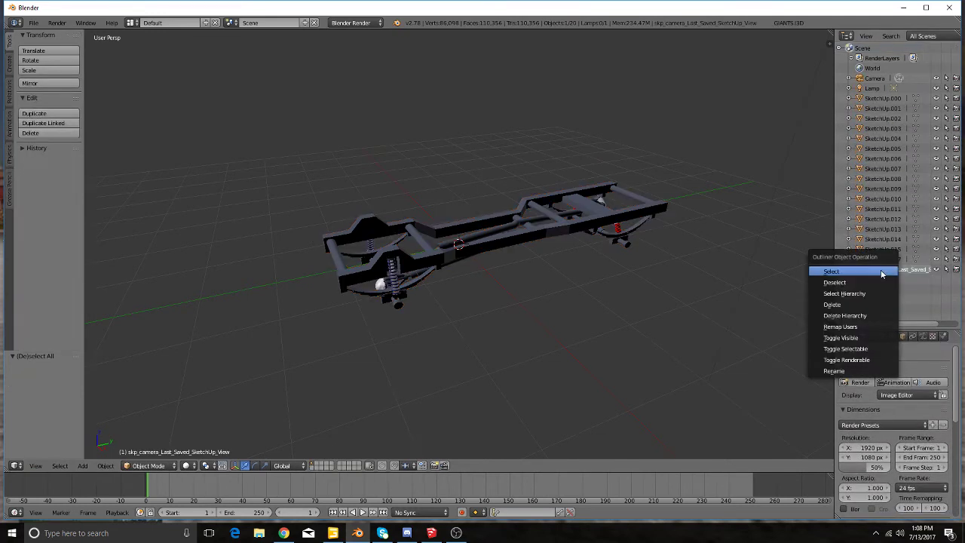
left_click(869, 306)
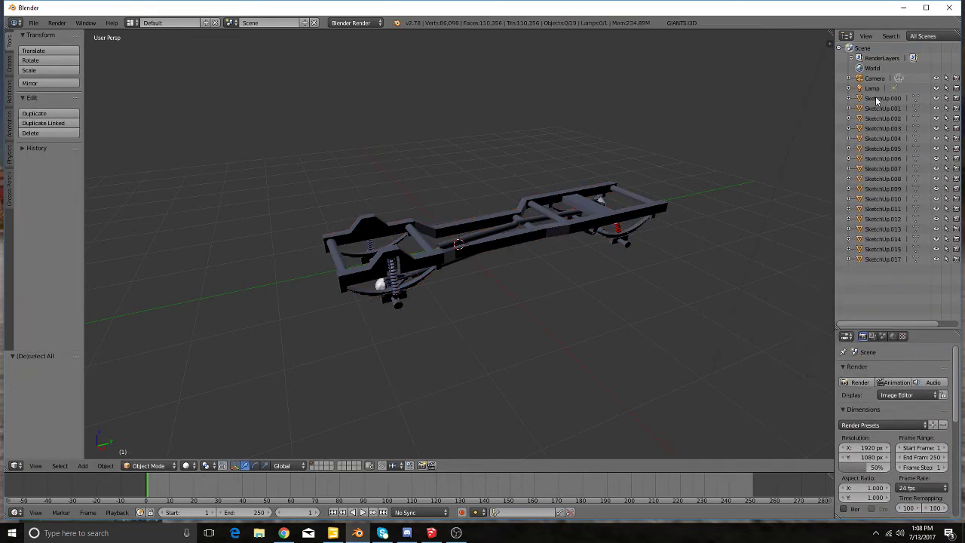
Step: Lift the spring parts along Z to identify them, then undo the moves
left_click(877, 101)
key("g")
key("z")
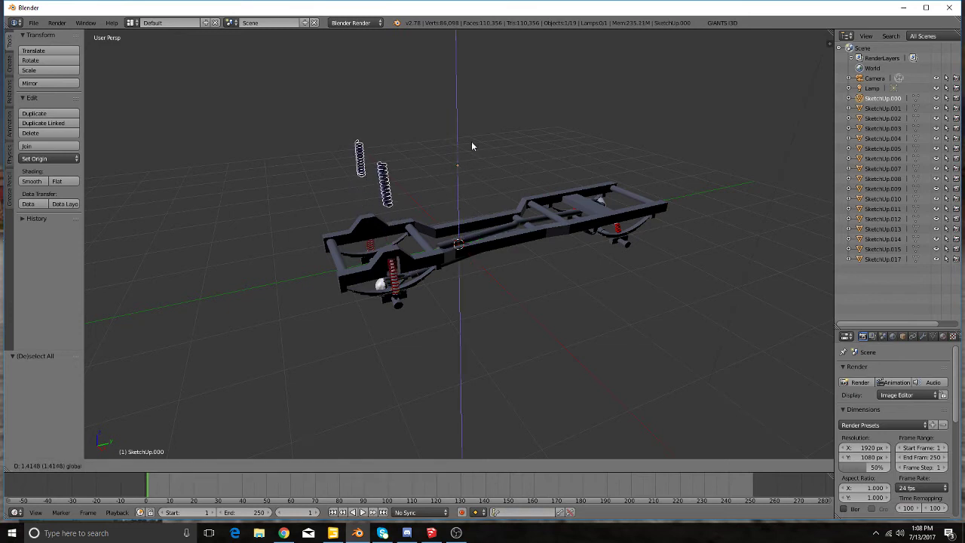
left_click(472, 141)
mouse_move(471, 142)
middle_mouse_down()
mouse_move(395, 287)
mouse_move(370, 264)
middle_mouse_up()
scroll(360, 258, "up", 5)
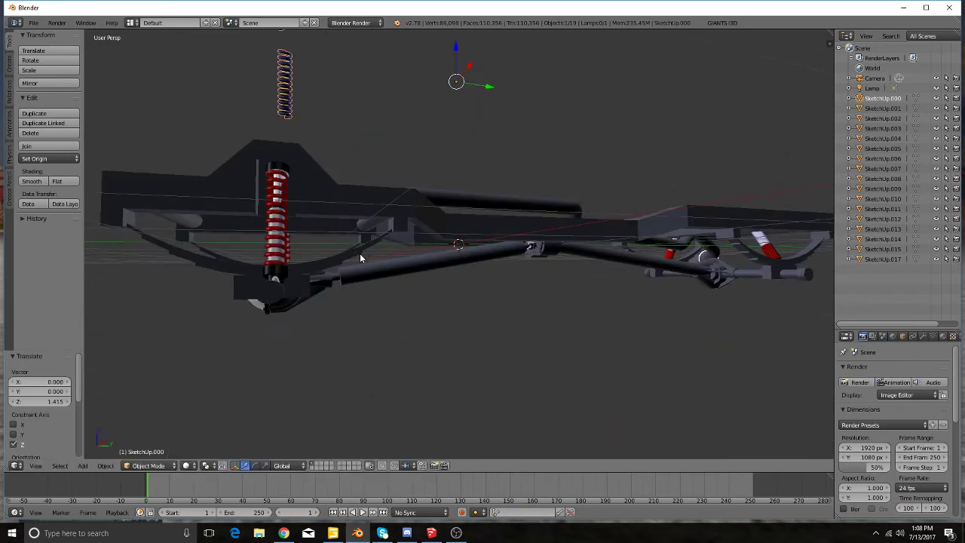
middle_click_drag(284, 241, 304, 243)
key("ctrl+z")
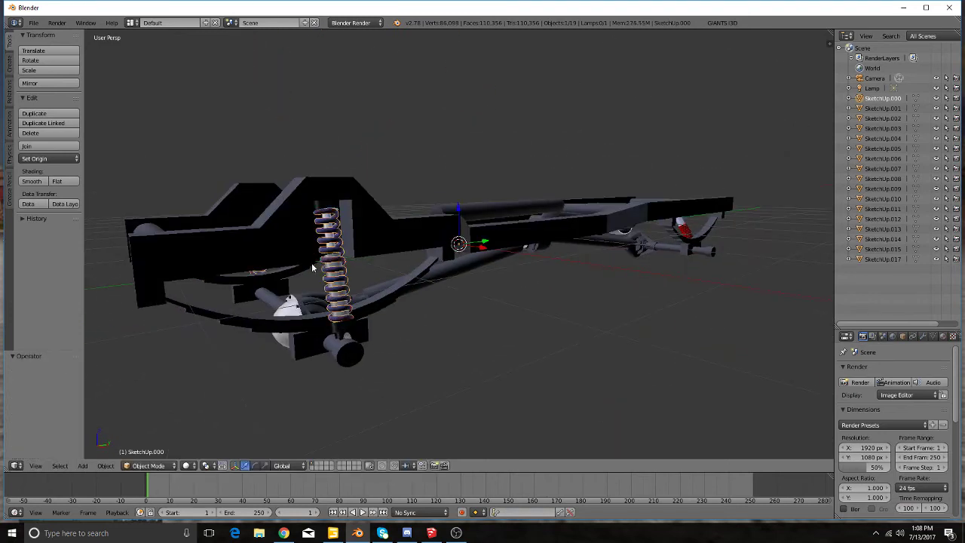
left_click_drag(456, 217, 457, 134)
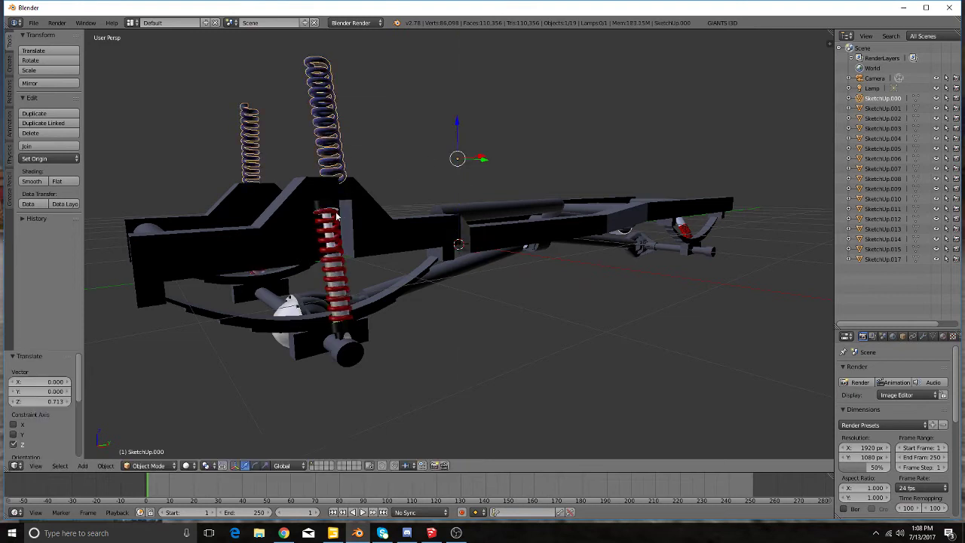
key("x")
left_click(332, 251)
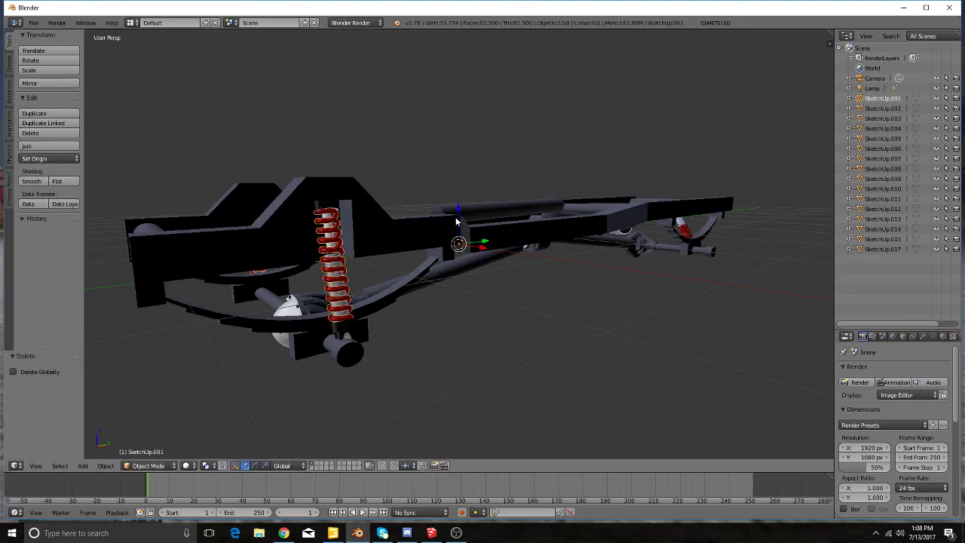
left_click_drag(456, 221, 458, 128)
key("x")
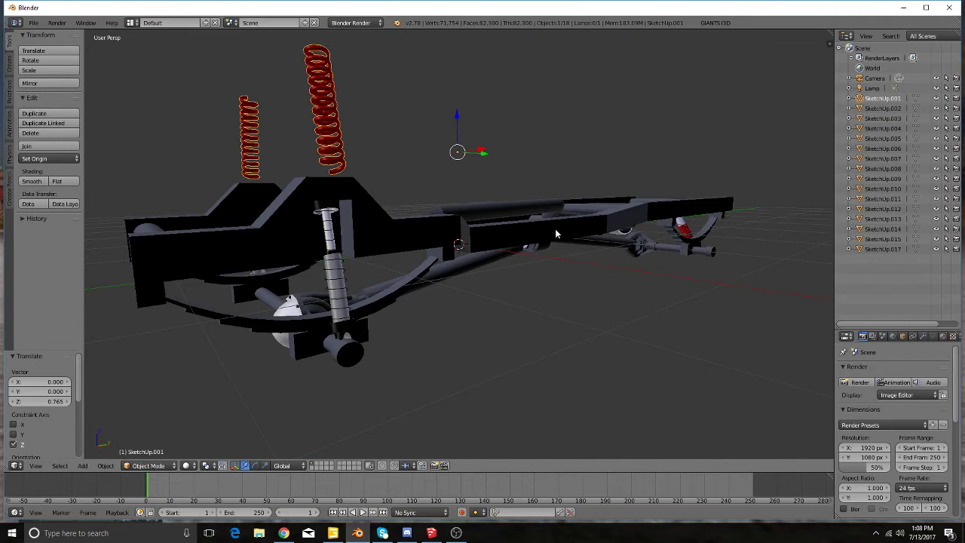
key("ctrl+z")
Step: Rename SketchUp.001 to 'shocks' and SketchUp.002 to 'Frame' in the Outliner
double_click(881, 98)
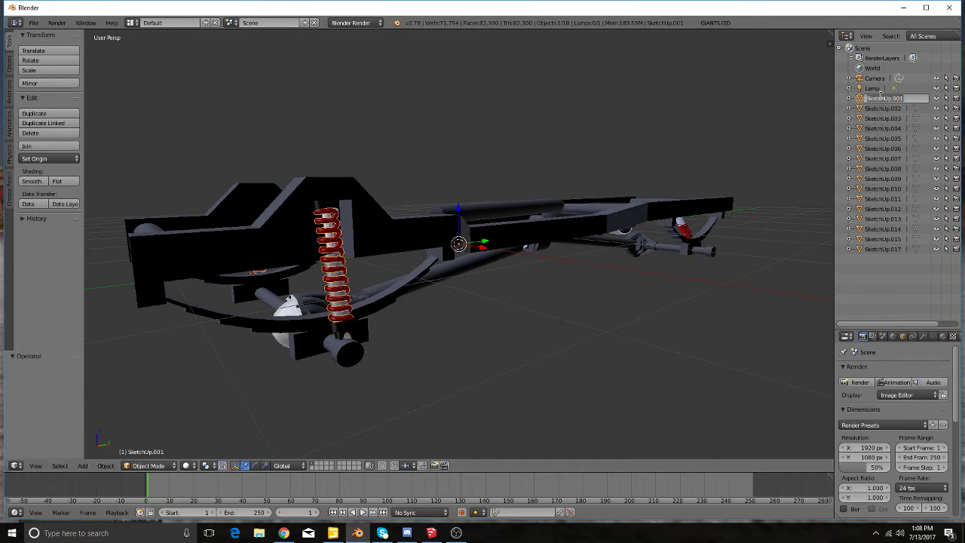
type("shcoks")
key("Return")
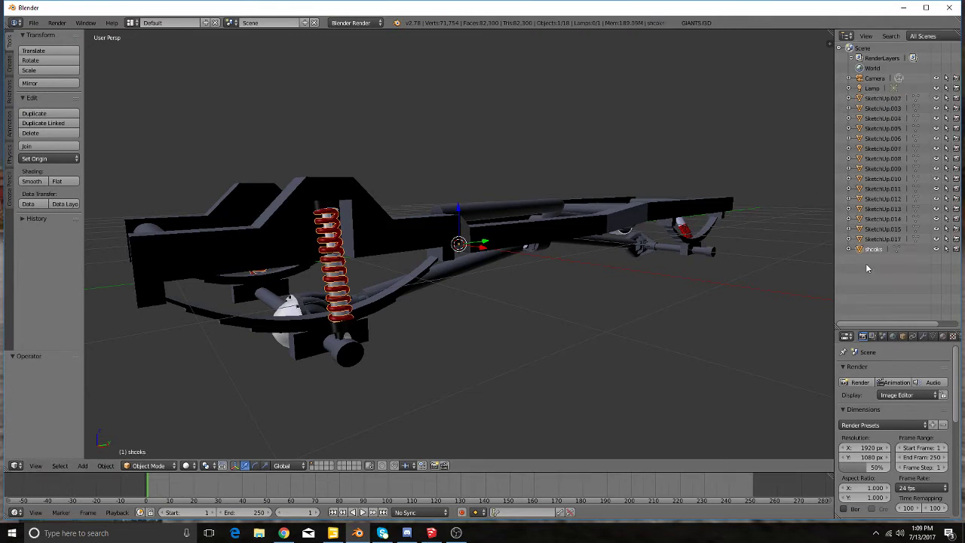
double_click(875, 249)
key("Return")
left_click(899, 98)
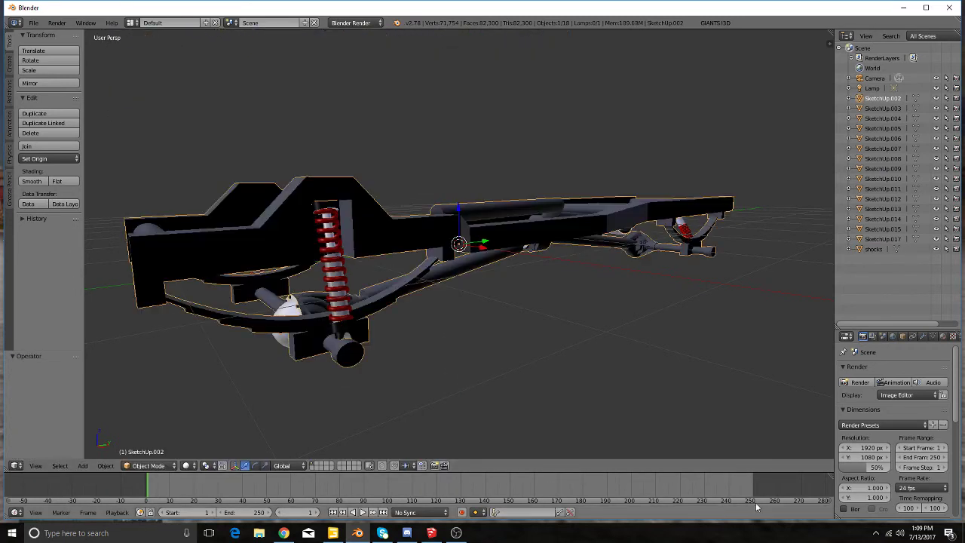
double_click(890, 98)
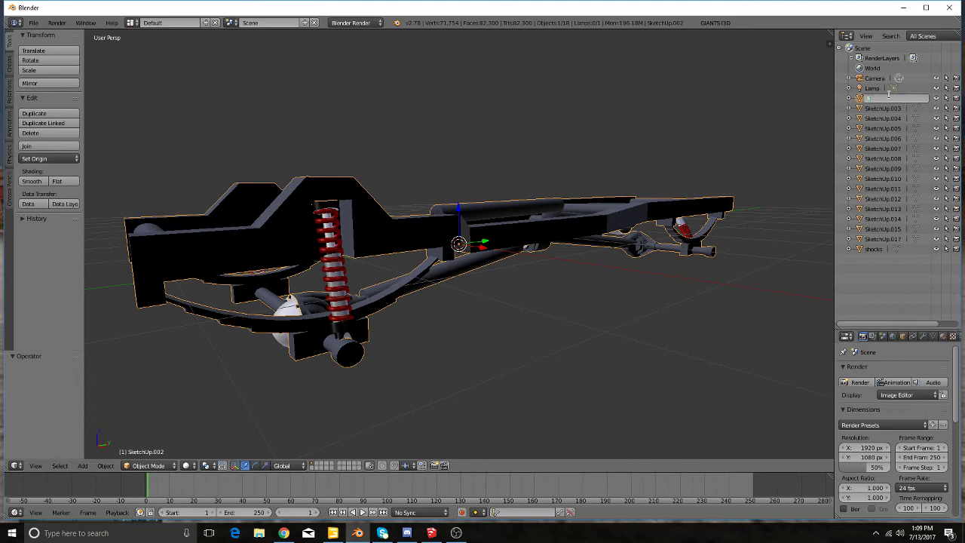
type("Frame")
key("Return")
Step: Identify and delete the green differential cover
left_click(875, 109)
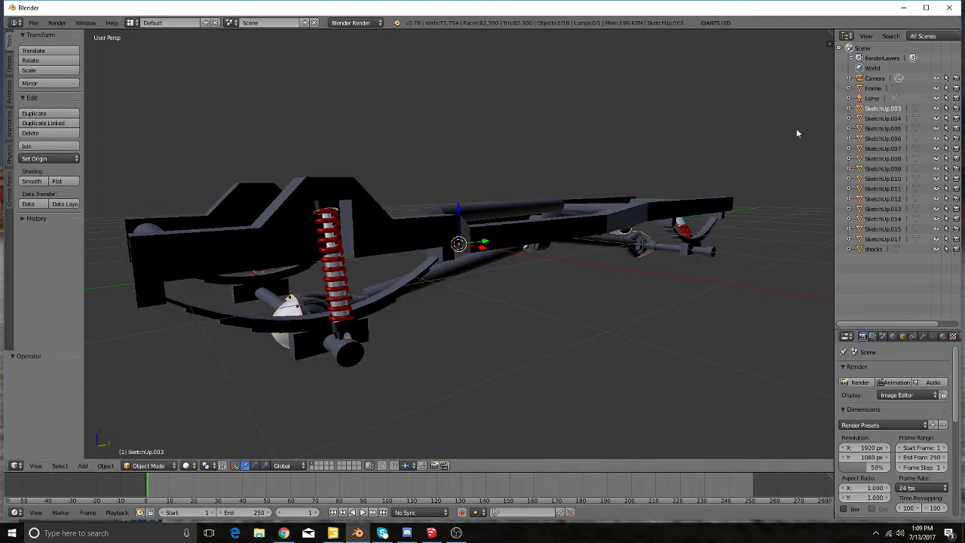
mouse_move(693, 251)
middle_mouse_down()
mouse_move(495, 226)
mouse_move(493, 259)
middle_mouse_up()
scroll(487, 276, "up", 5)
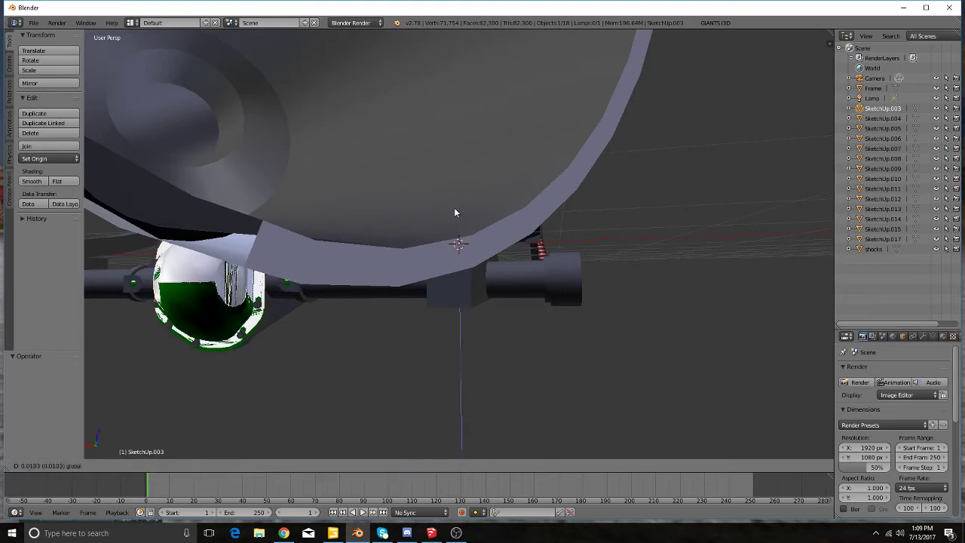
left_click_drag(455, 211, 459, 151)
mouse_move(459, 151)
middle_mouse_down()
mouse_move(543, 249)
mouse_move(572, 226)
middle_mouse_up()
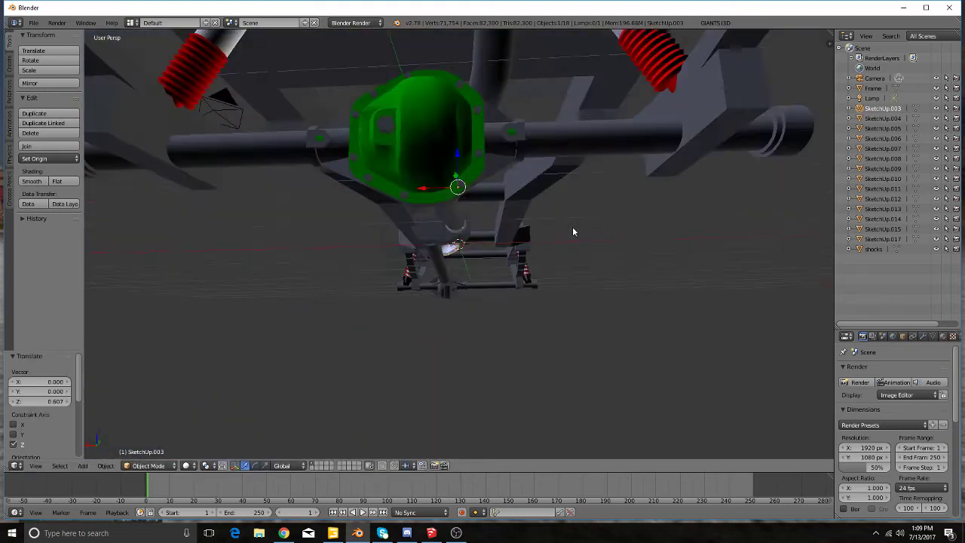
right_click(481, 200)
key("g")
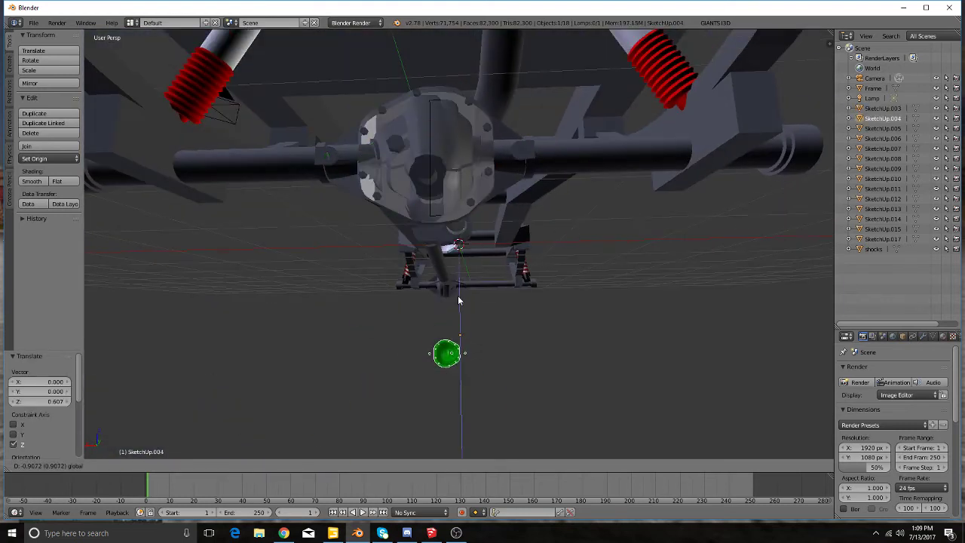
scroll(452, 287, "down", 4)
key("Delete")
Step: Set the white dome's Z location to 0 and rename it 'chrome'
right_click(454, 174)
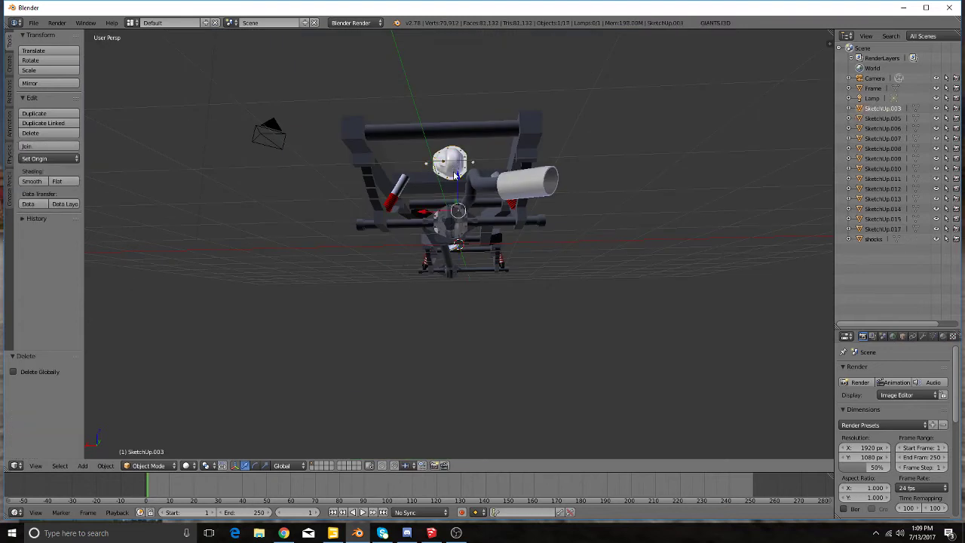
key("n")
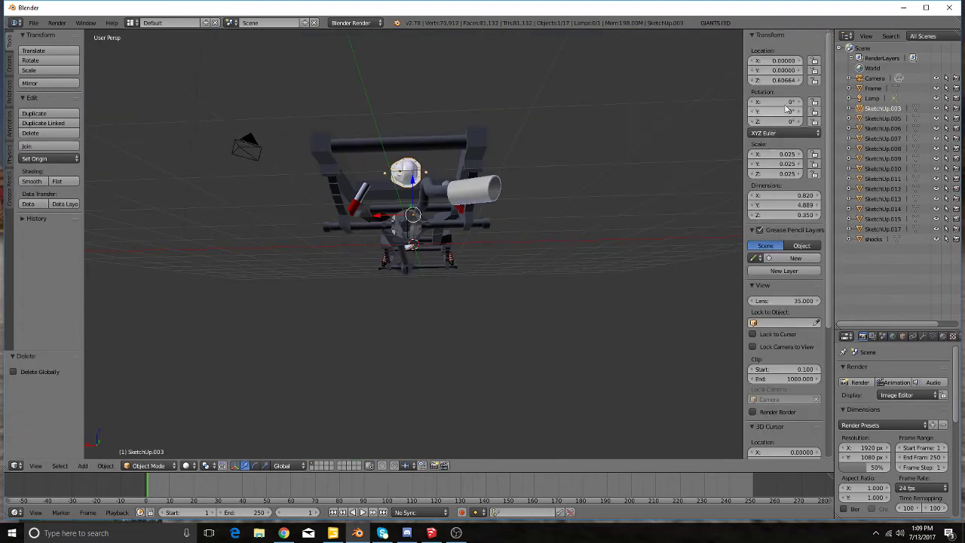
type("0")
key("Return")
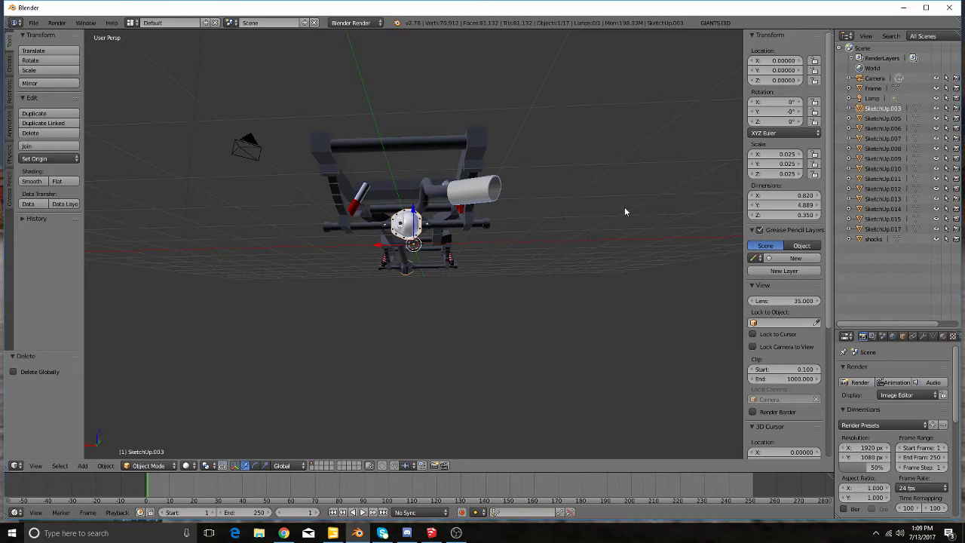
key("n")
mouse_move(617, 217)
middle_mouse_down()
mouse_move(568, 239)
mouse_move(437, 258)
mouse_move(460, 249)
middle_mouse_up()
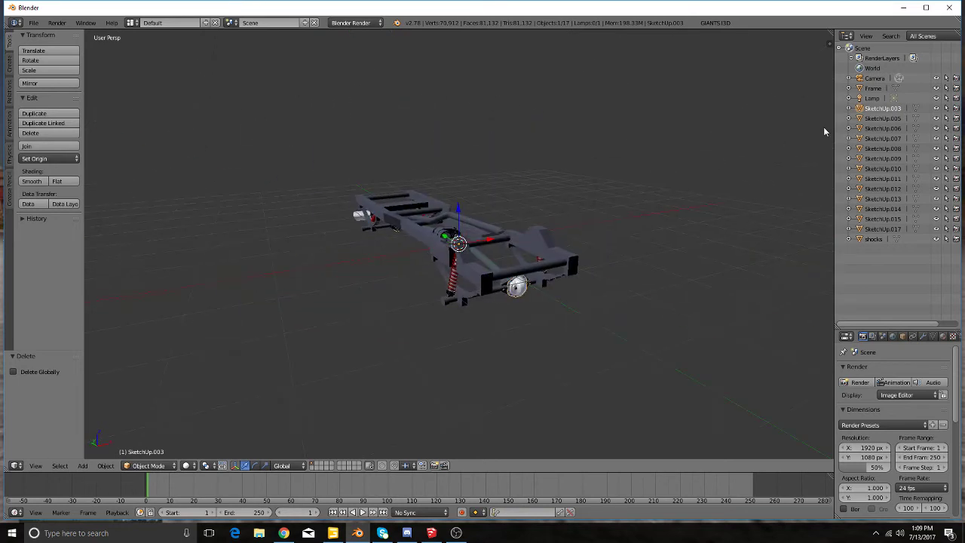
double_click(883, 108)
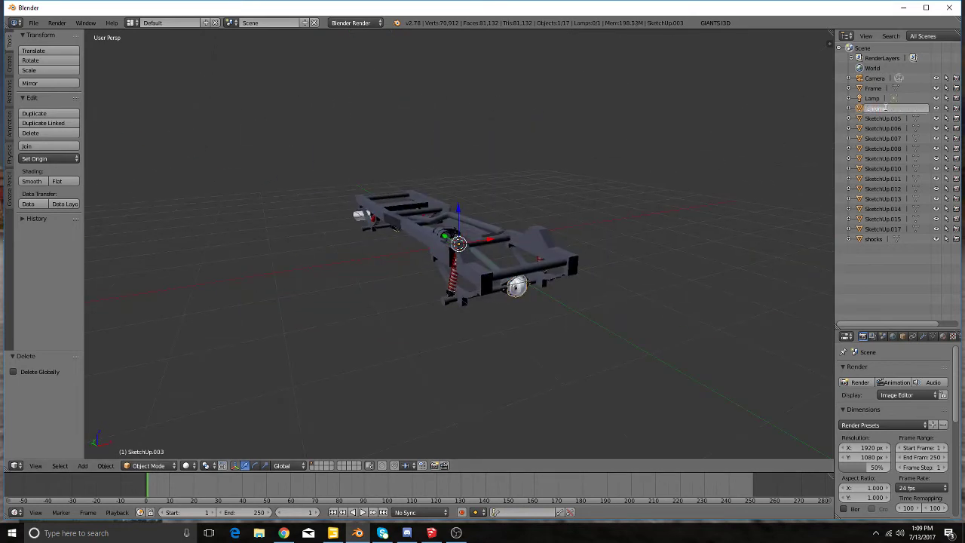
type("chrome")
key("Return")
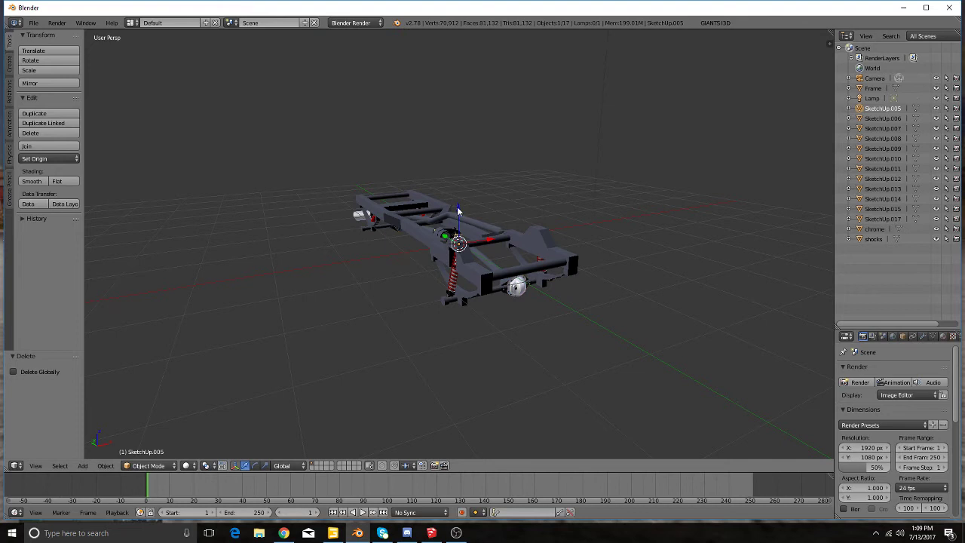
Step: Select another chrome-coloured part with chrome and join them
left_click_drag(458, 211, 442, 151)
mouse_move(442, 151)
middle_mouse_down()
mouse_move(488, 226)
mouse_move(409, 241)
mouse_move(438, 241)
mouse_move(393, 273)
mouse_move(399, 269)
middle_mouse_up()
scroll(488, 226, "up", 3)
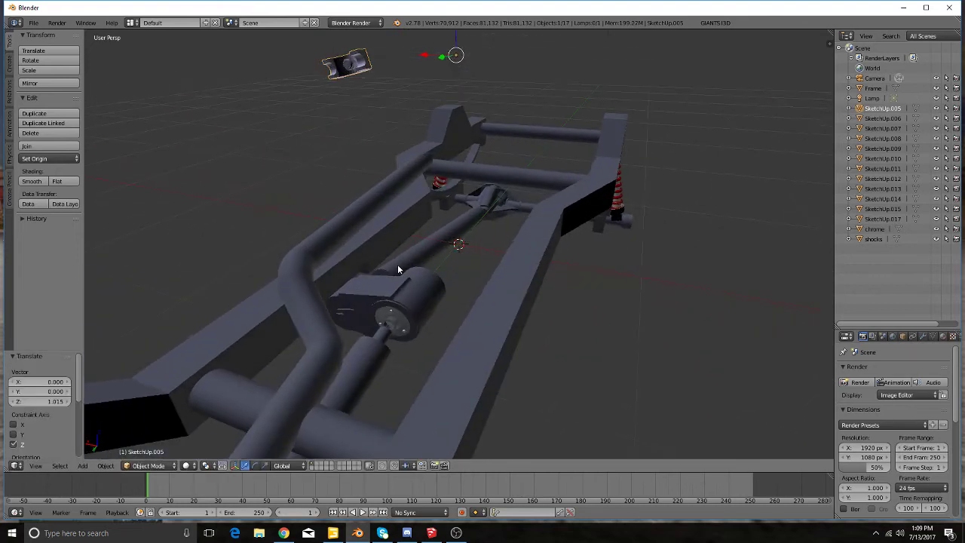
right_click(414, 323)
mouse_move(415, 324)
middle_mouse_down()
mouse_move(358, 342)
mouse_move(355, 332)
middle_mouse_up()
left_click(874, 228, "ctrl")
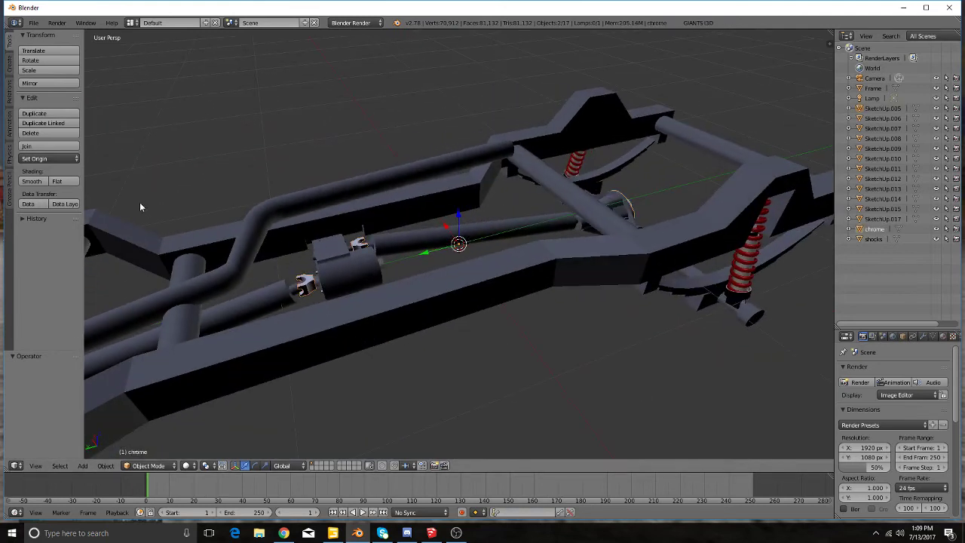
left_click(27, 146)
middle_click_drag(355, 249, 389, 270)
Step: Identify the unneeded SketchUp.006 part and delete it
scroll(389, 270, "down", 5)
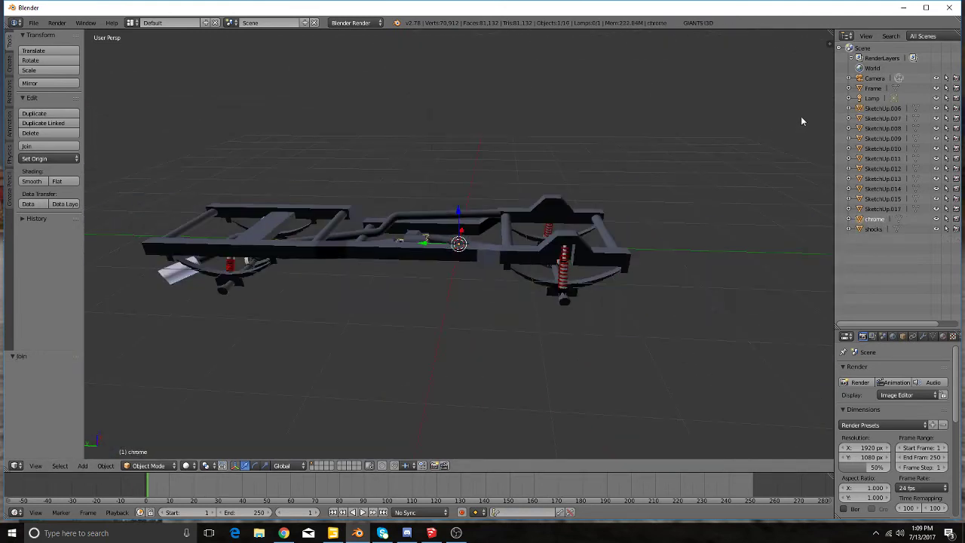
left_click(882, 110)
middle_click_drag(427, 351, 438, 271)
left_click_drag(461, 220, 451, 126)
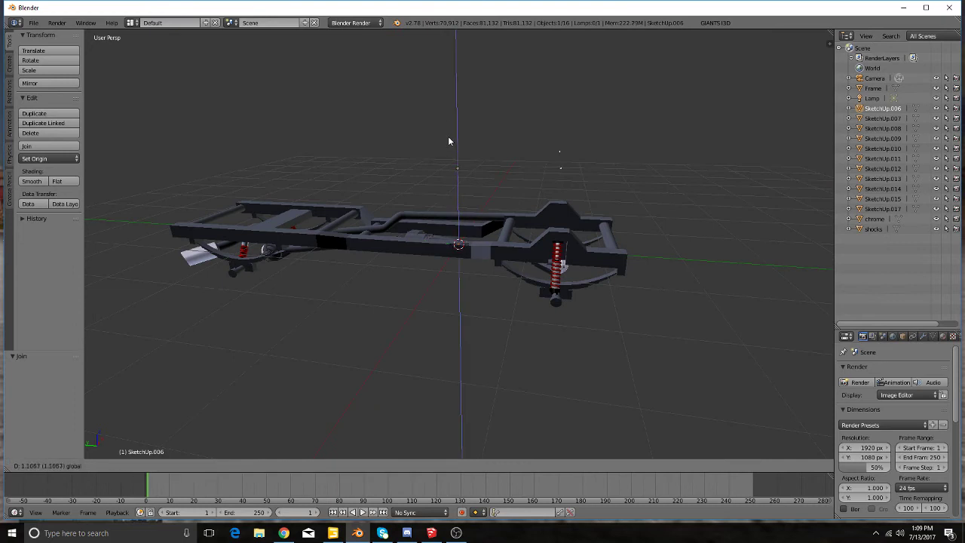
key("x")
left_click(504, 169)
Step: Inspect the SketchUp.007 shock-mount parts, then undo the test lift
right_click(532, 237)
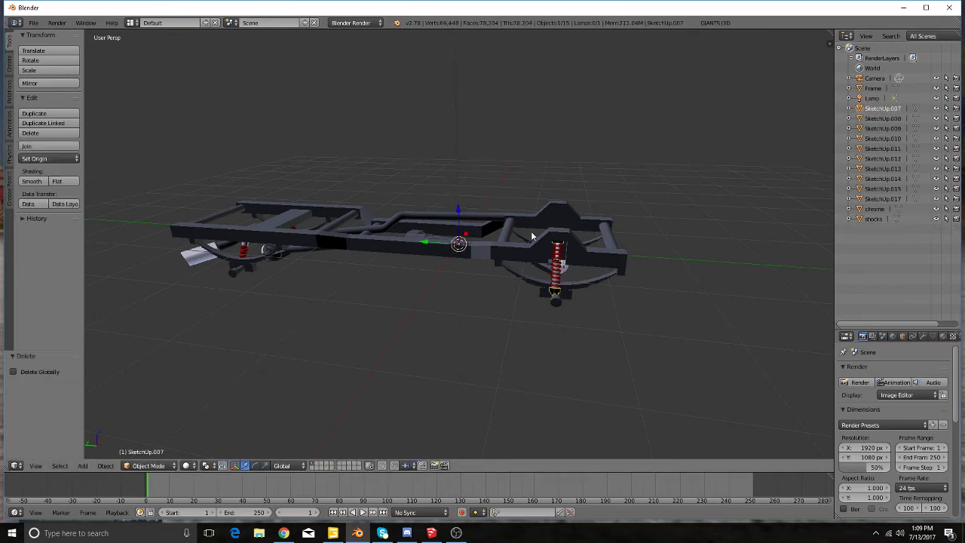
left_click_drag(458, 217, 446, 155)
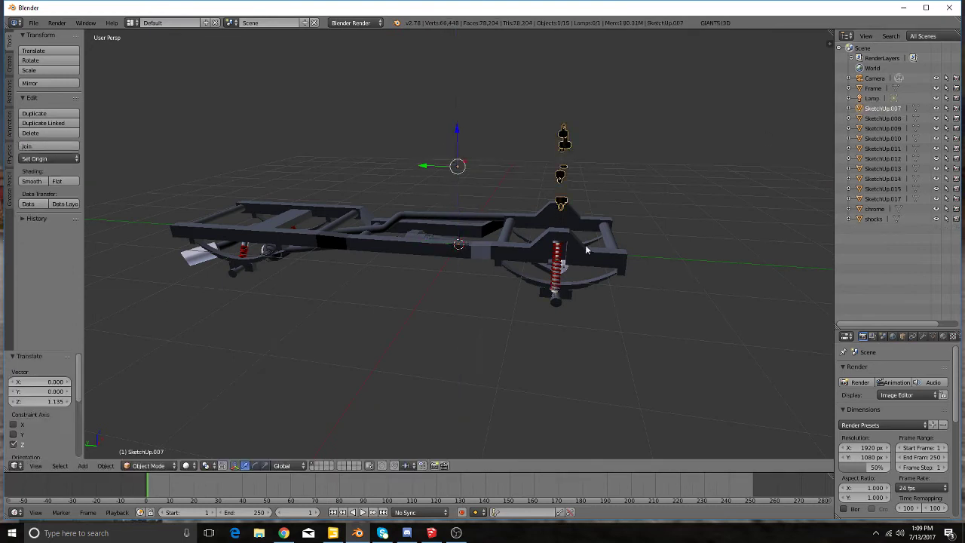
mouse_move(587, 249)
middle_mouse_down()
mouse_move(562, 233)
mouse_move(523, 280)
middle_mouse_up()
scroll(562, 234, "up", 5)
key("ctrl+z")
scroll(524, 276, "down", 3)
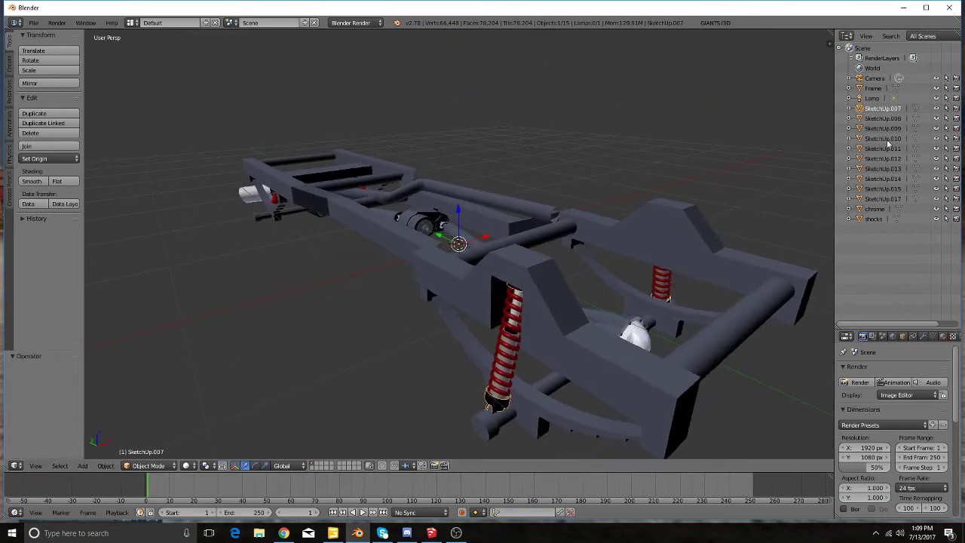
Step: Rename SketchUp.007 to 'grey', fixing a mistyped first attempt
double_click(877, 109)
key("BackSpace")
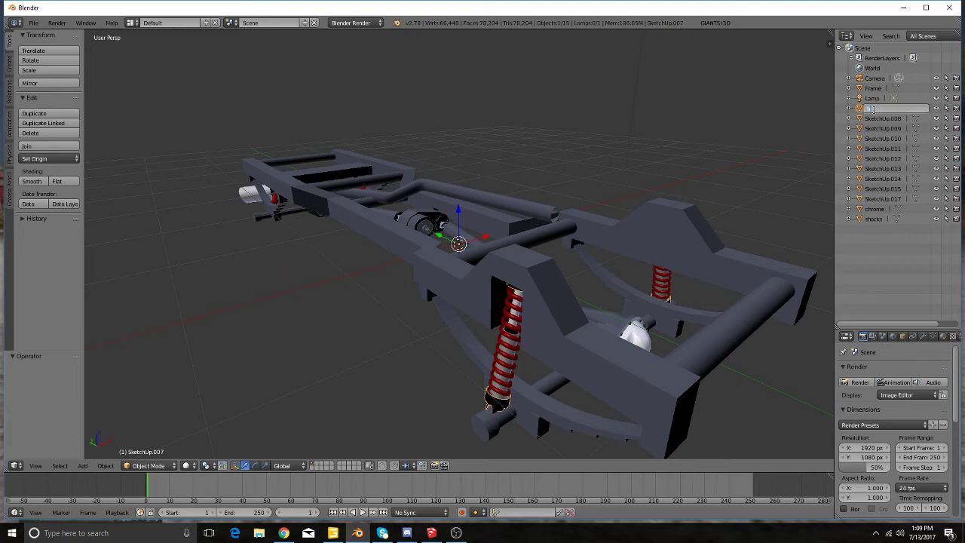
key("Return")
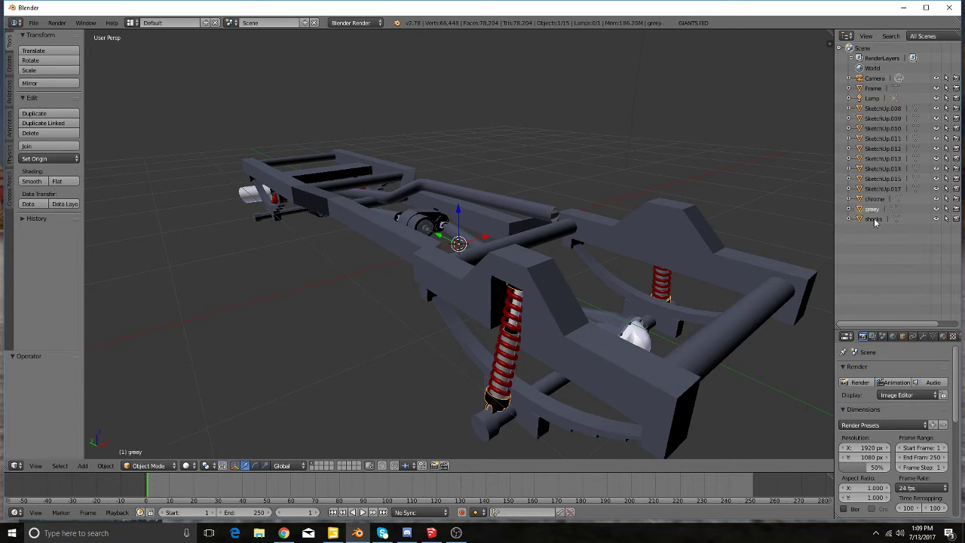
double_click(874, 209)
key("BackSpace")
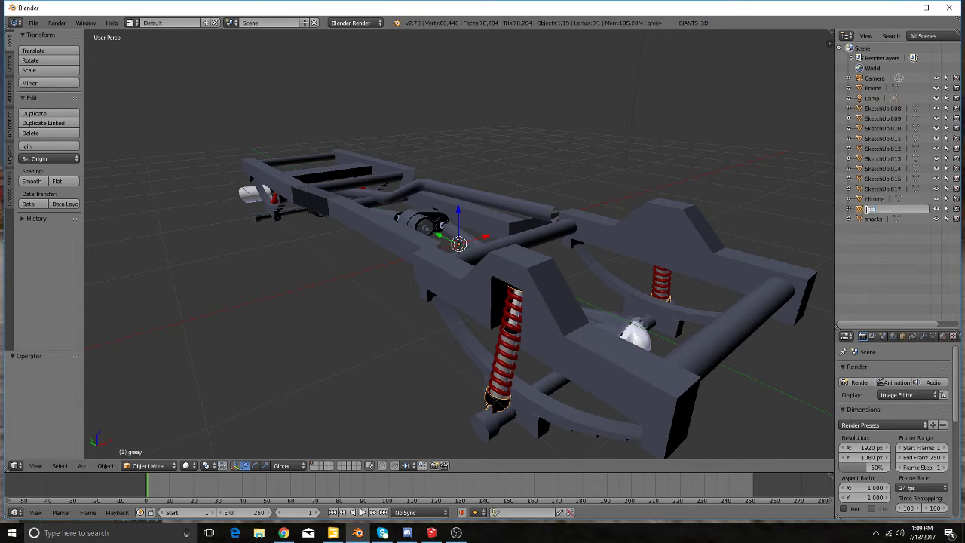
type("grey")
key("Return")
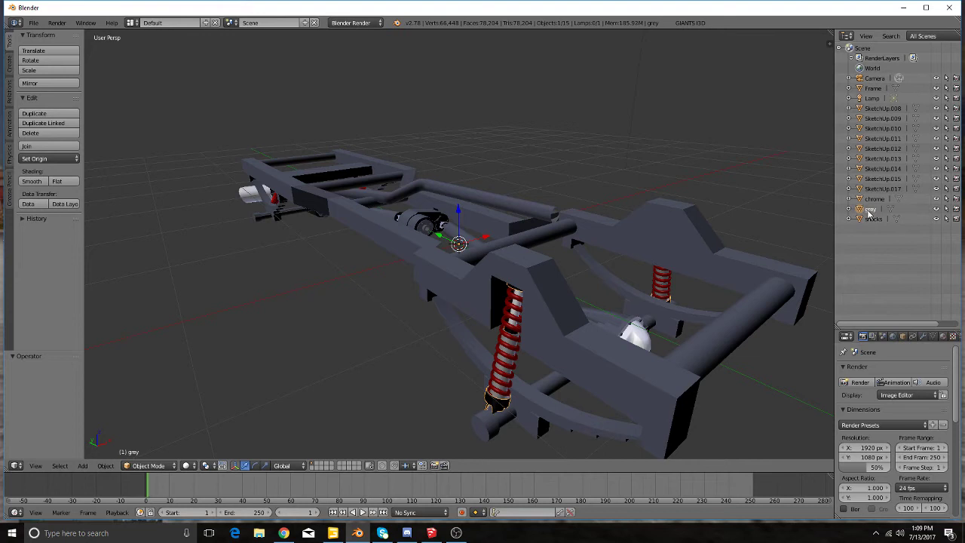
Step: Identify the SketchUp.008 shock cylinders and rename them 'light grey'
left_click(888, 108)
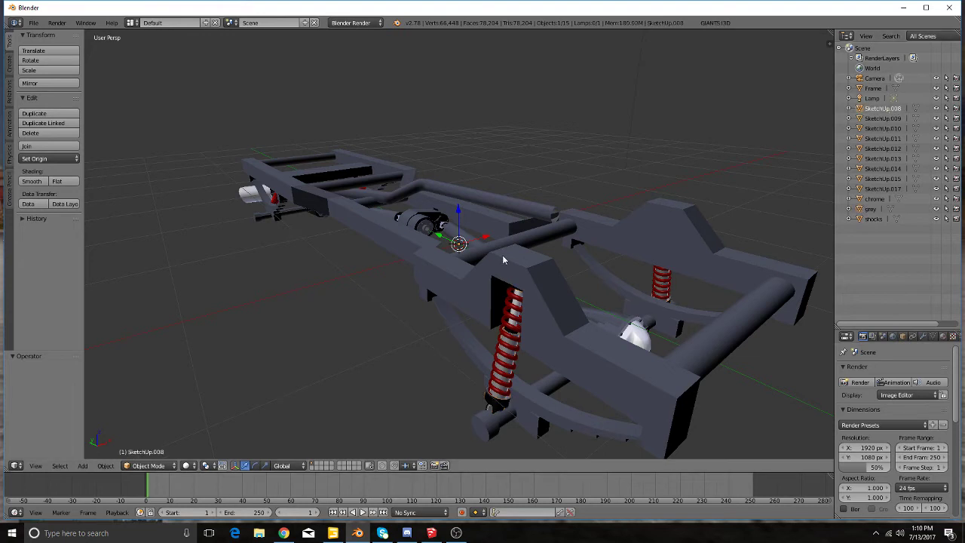
left_click_drag(460, 234, 457, 94)
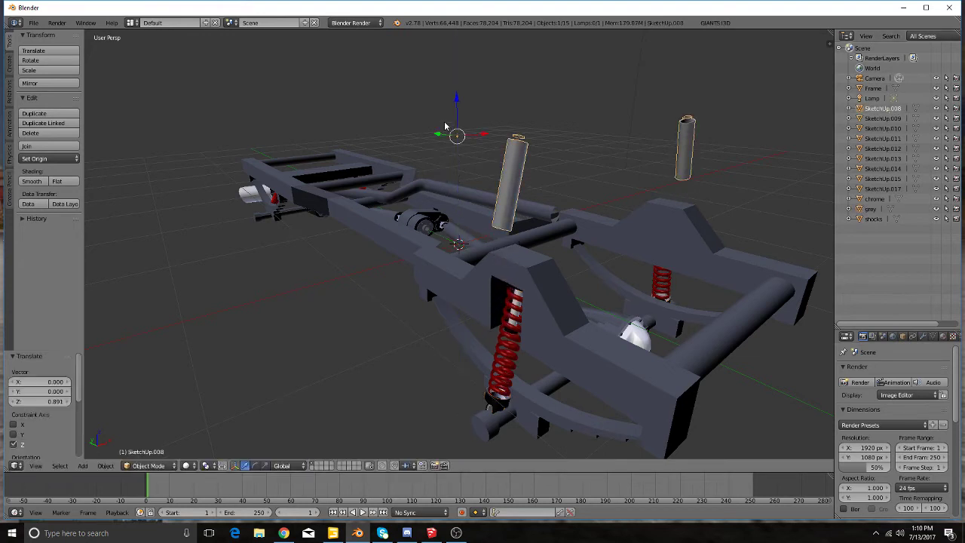
key("ctrl+z")
double_click(880, 109)
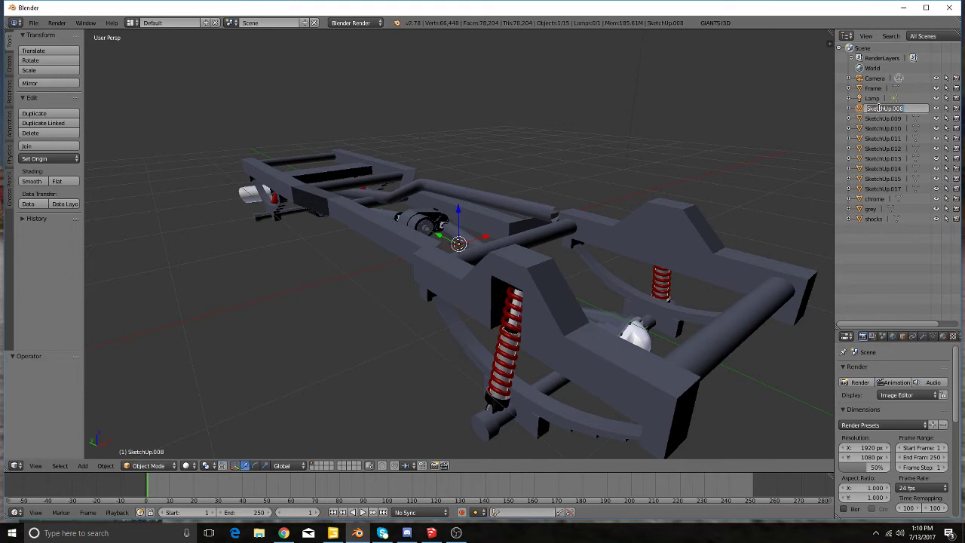
key("BackSpace")
type("grey")
key("Return")
Step: Inspect SketchUp.009 by lifting it, undo the lift, then delete it
left_click(880, 109)
key("g")
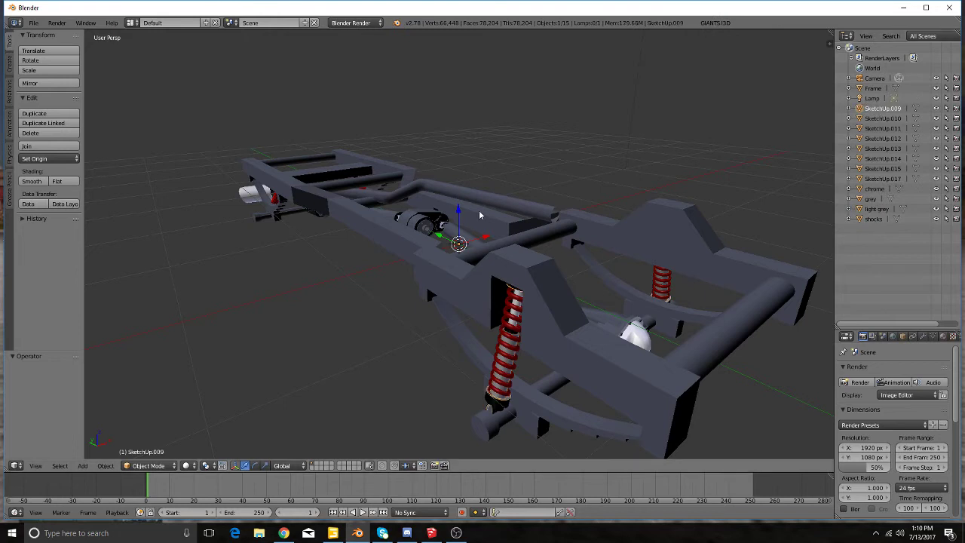
key("z")
left_click(457, 101)
middle_click_drag(486, 206, 474, 219)
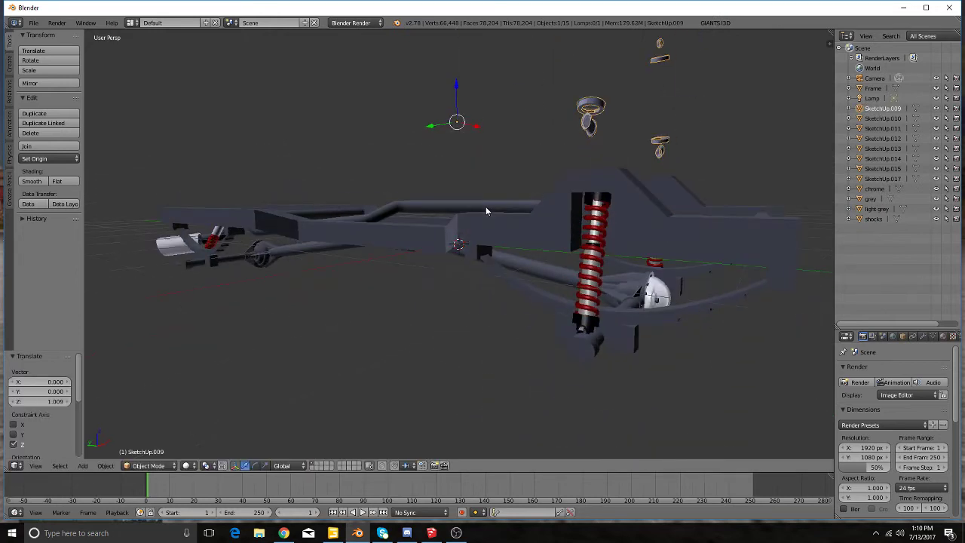
key("ctrl+z")
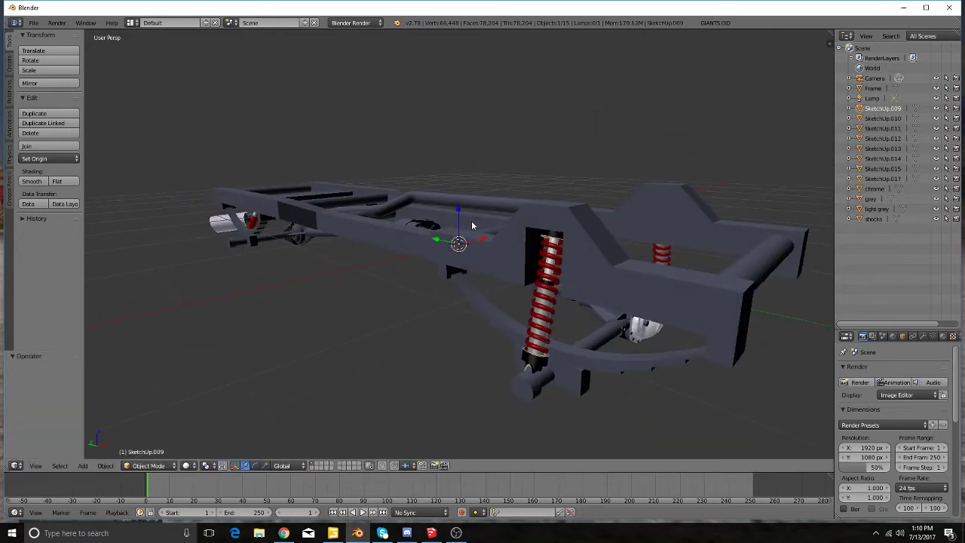
key("x")
left_click(597, 321)
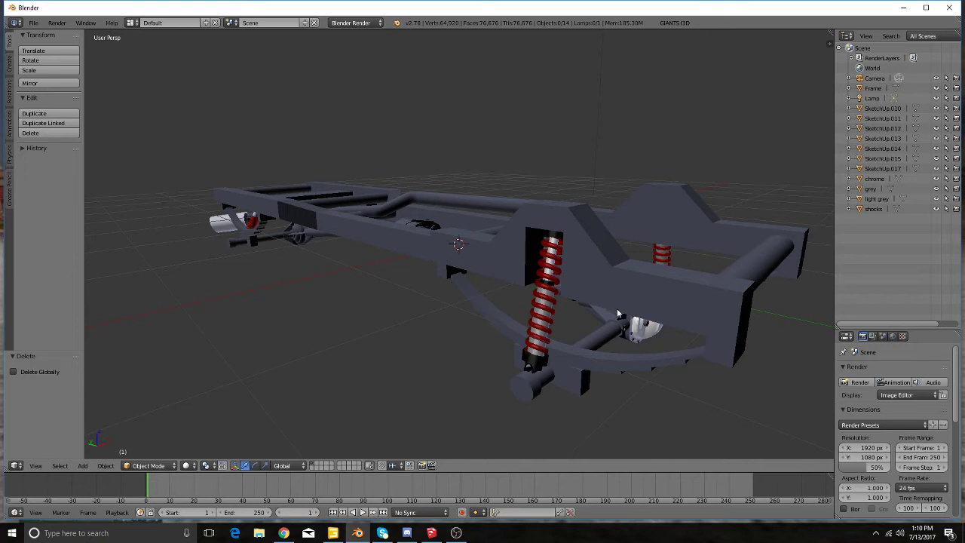
Step: Inspect SketchUp.010 by lifting it, then delete it
left_click(884, 108)
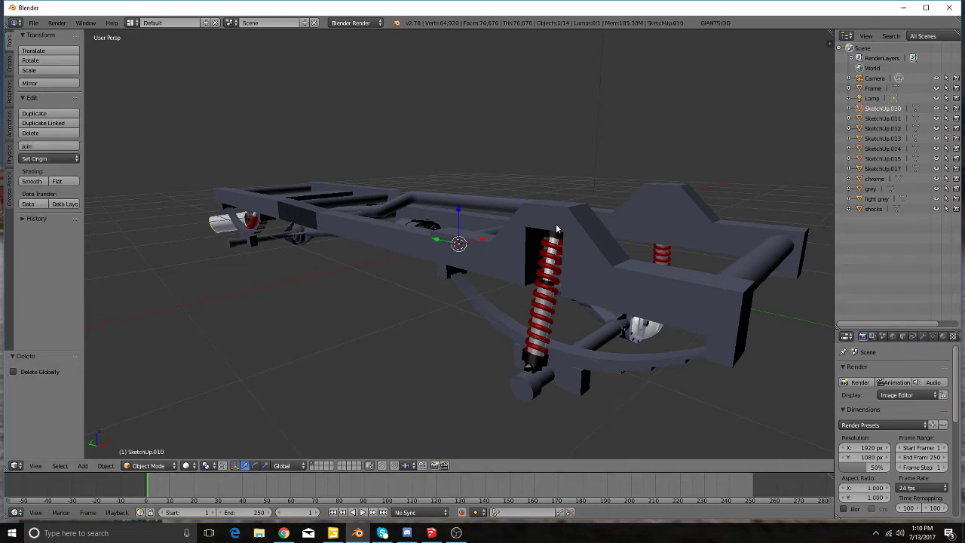
key("g")
key("z")
left_click(430, 117)
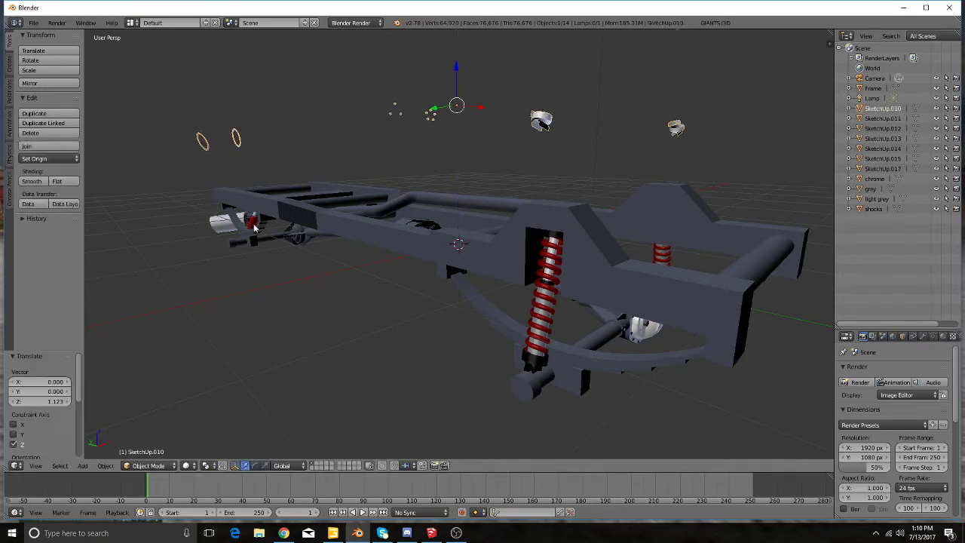
mouse_move(429, 117)
middle_mouse_down()
mouse_move(311, 228)
mouse_move(396, 207)
mouse_move(370, 241)
middle_mouse_up()
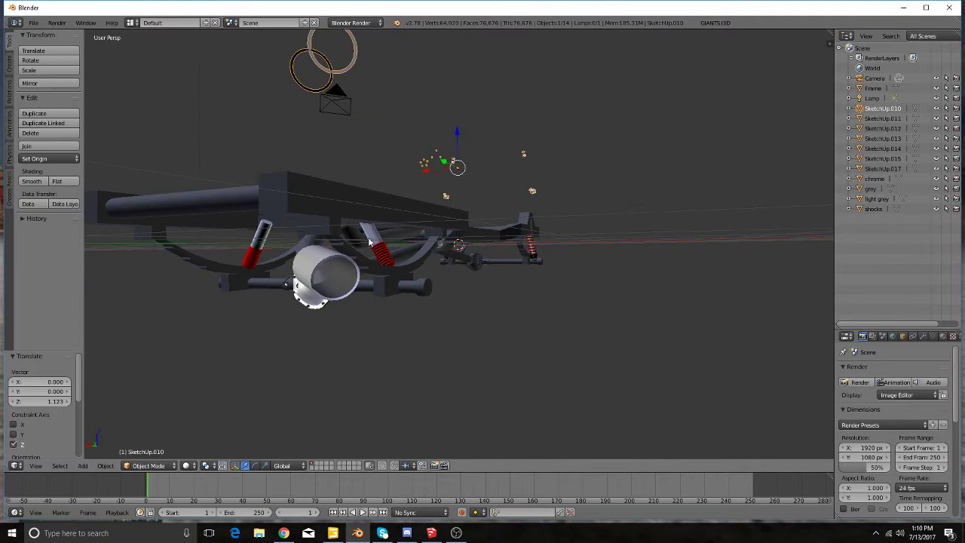
key("x")
left_click(368, 238)
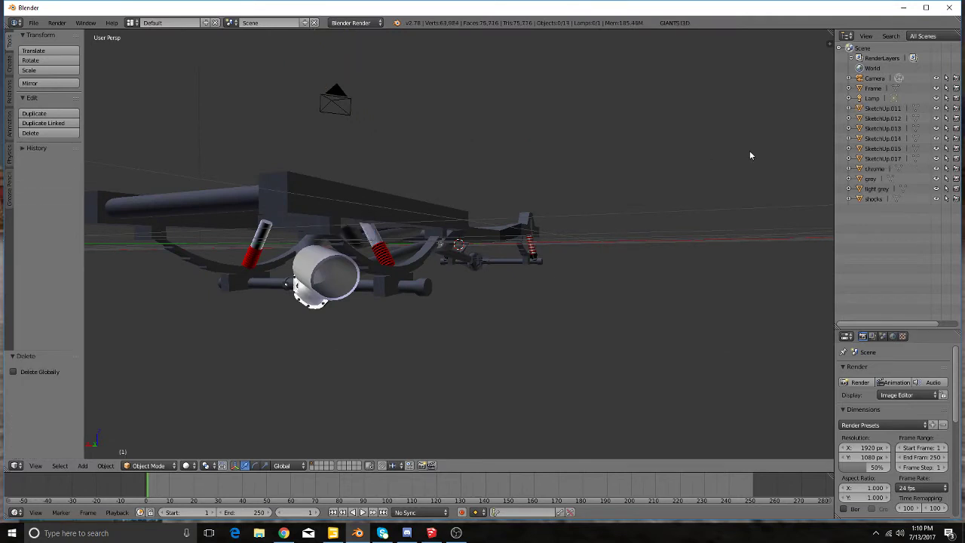
Step: Join SketchUp.011 into the 'light grey' object
right_click(362, 196)
mouse_move(362, 196)
middle_mouse_down()
mouse_move(241, 395)
mouse_move(482, 236)
middle_mouse_up()
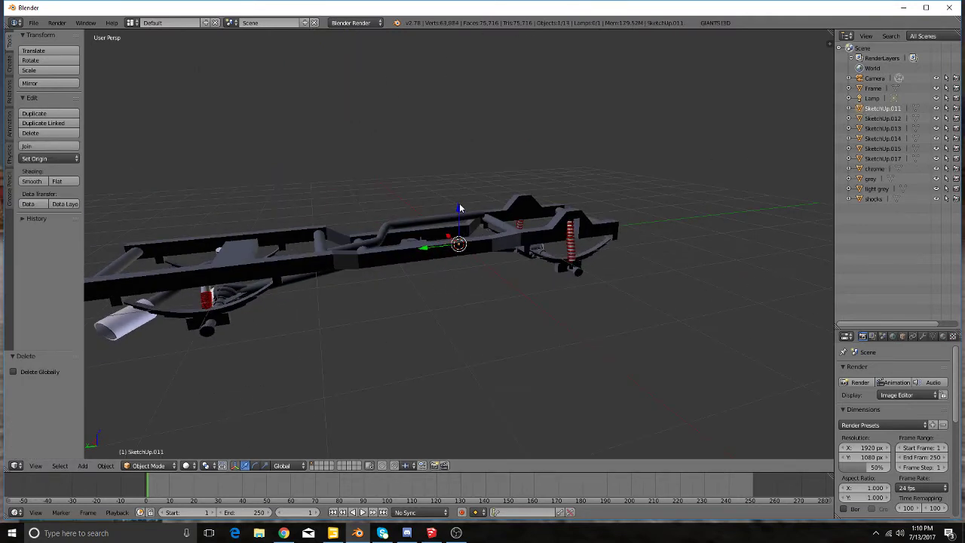
left_click_drag(460, 208, 458, 148)
mouse_move(457, 170)
middle_mouse_down()
mouse_move(452, 259)
mouse_move(416, 278)
mouse_move(386, 266)
mouse_move(458, 168)
mouse_move(485, 298)
middle_mouse_up()
key("ctrl+z")
scroll(375, 253, "up", 5)
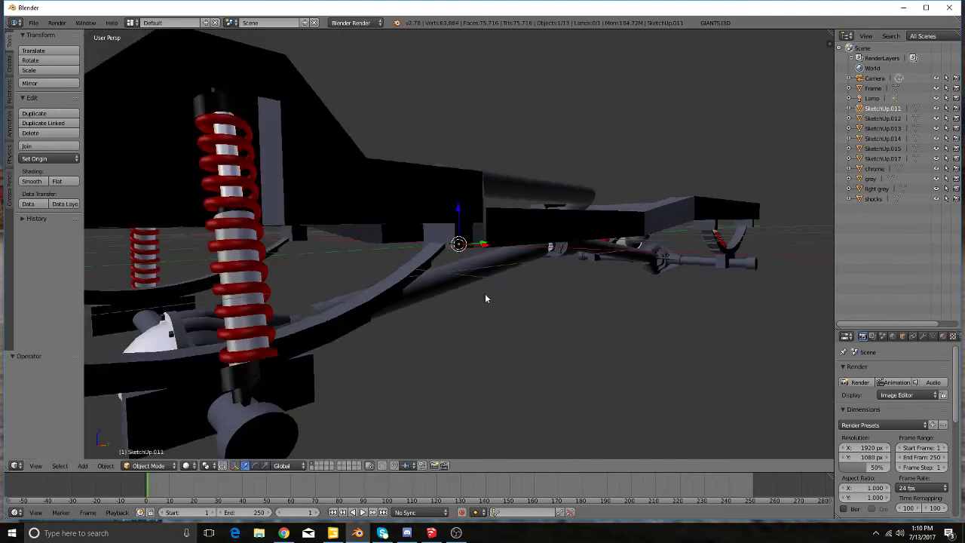
scroll(485, 298, "down", 5)
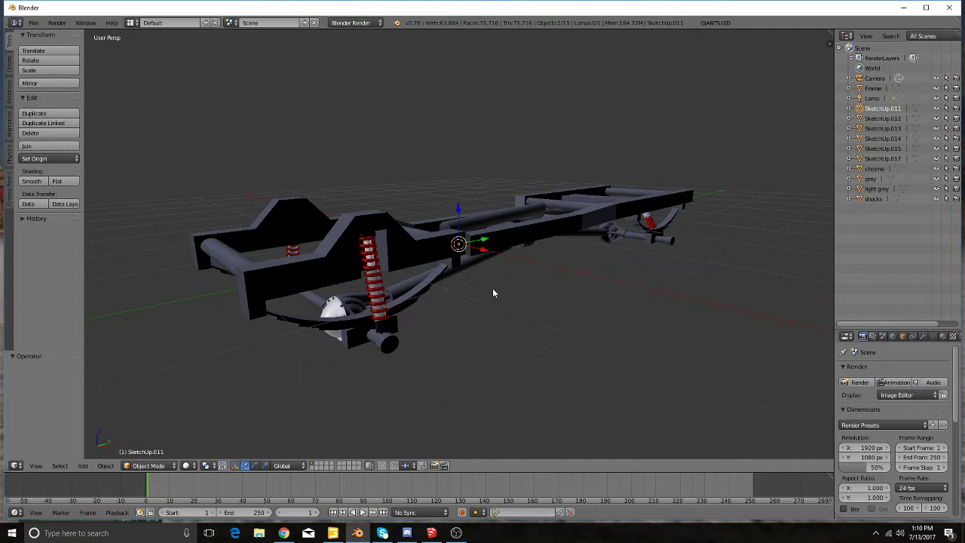
left_click(879, 189)
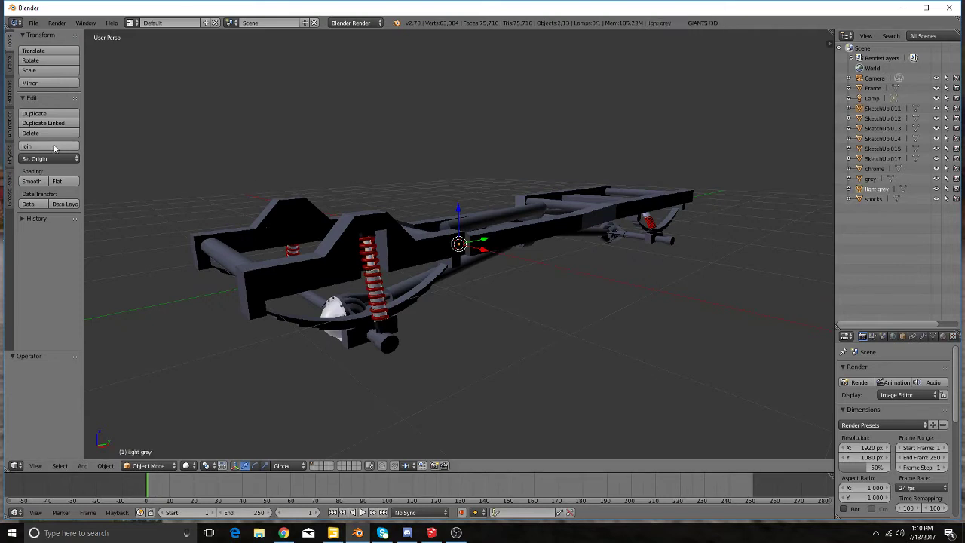
left_click(63, 147)
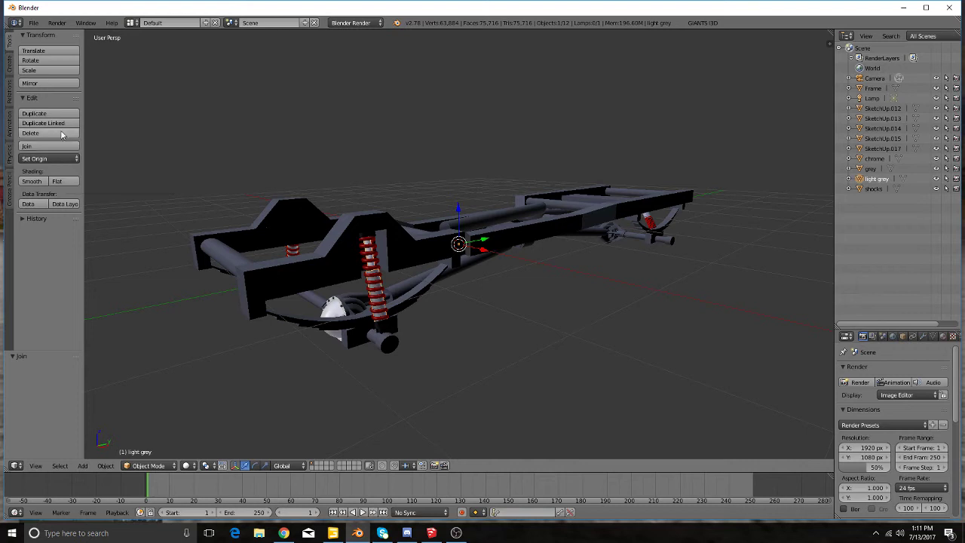
Step: Inspect SketchUp.012 and delete it
left_click(895, 112)
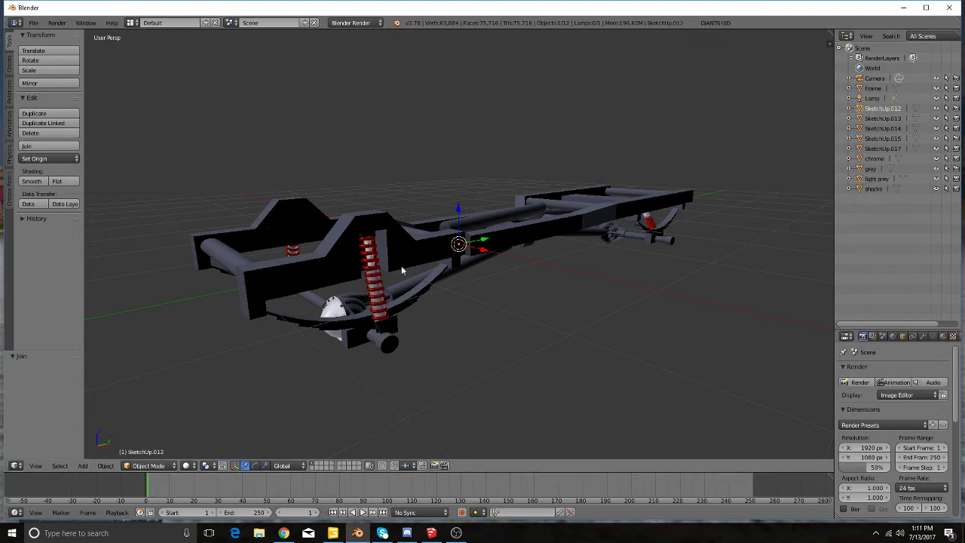
key("g")
key("z")
left_click(443, 133)
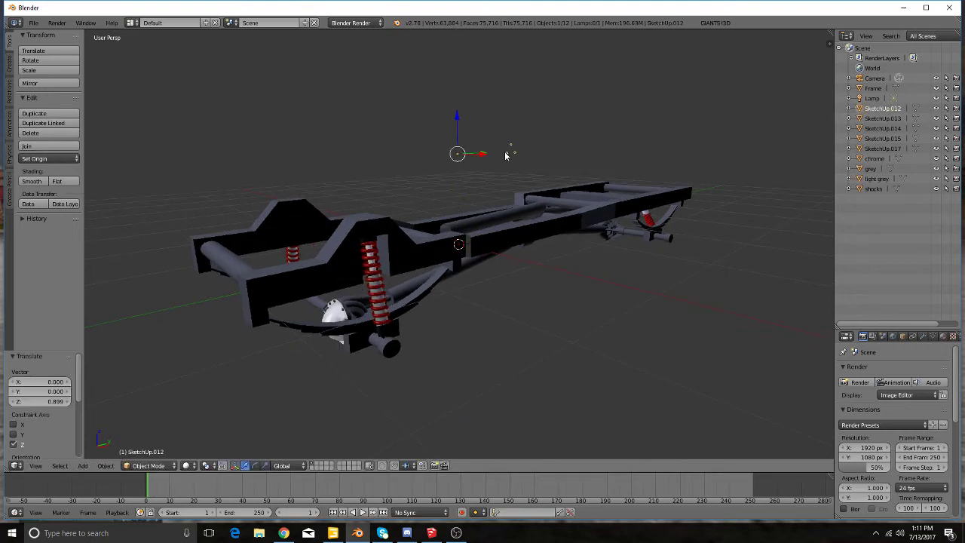
key("x")
left_click(507, 155)
Step: Join SketchUp.013 into the 'light grey' object
middle_click_drag(528, 196, 611, 216)
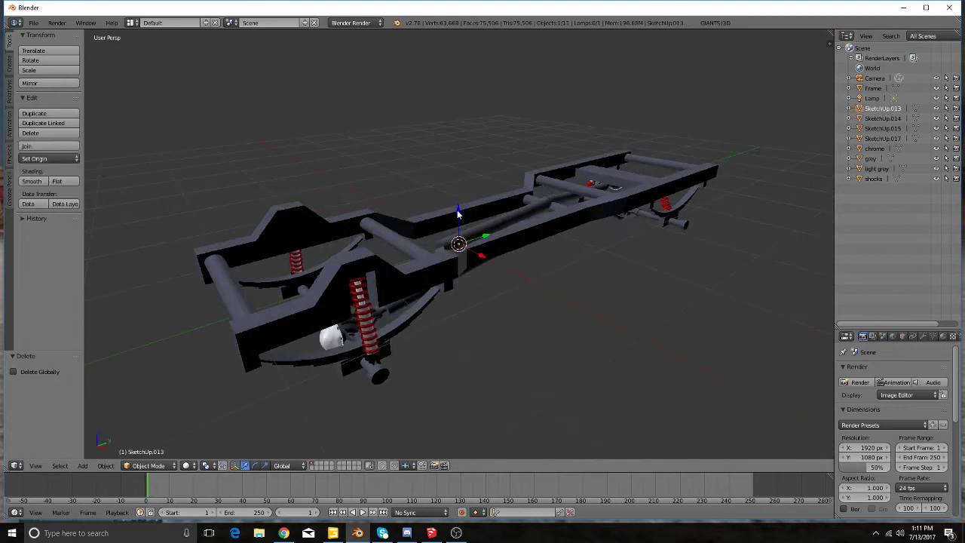
left_click_drag(457, 210, 459, 115)
middle_click_drag(712, 253, 564, 276)
key("ctrl+z")
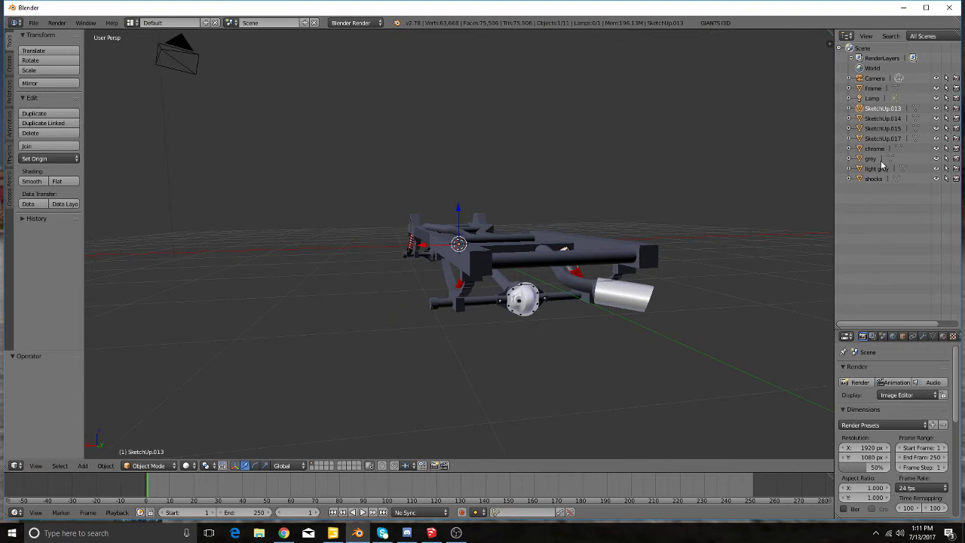
left_click(877, 169, "ctrl")
left_click(38, 146)
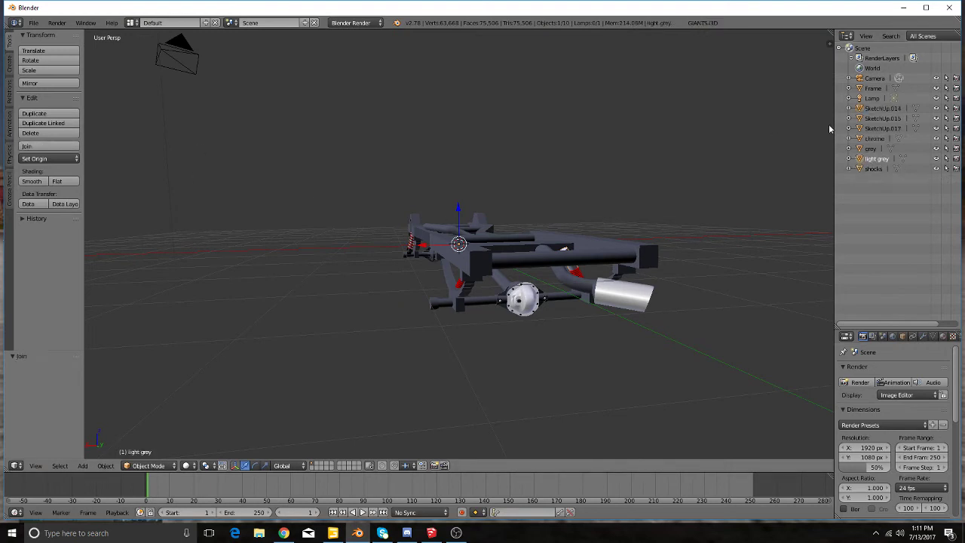
Step: Join the red SketchUp.014 parts into the 'shocks' object
left_click(881, 110)
middle_click_drag(520, 177, 470, 173)
left_click_drag(459, 213, 466, 140)
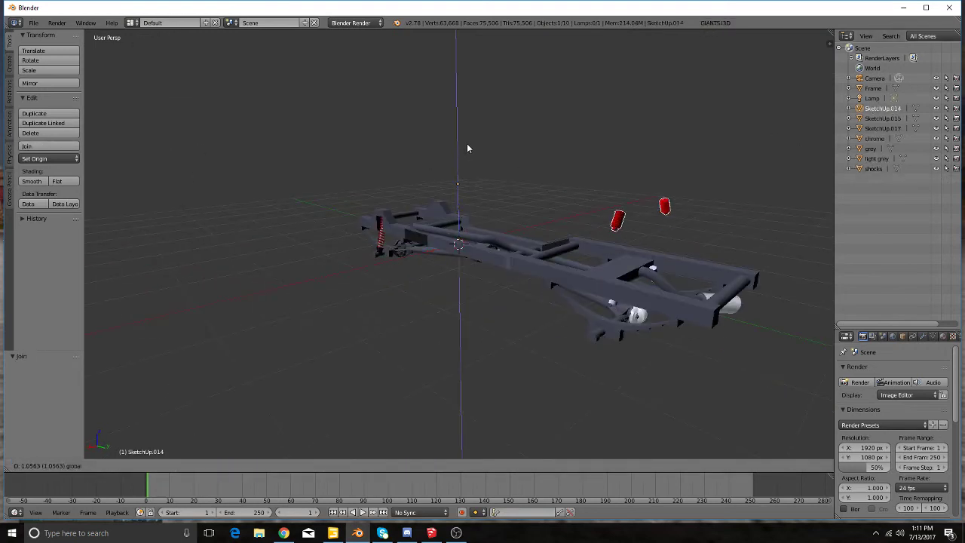
key("ctrl+z")
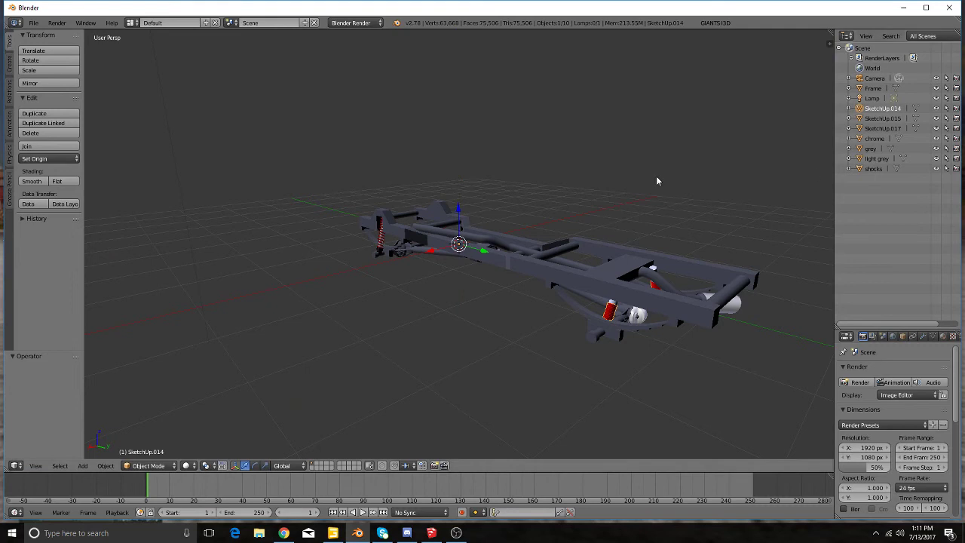
left_click(873, 169, "ctrl")
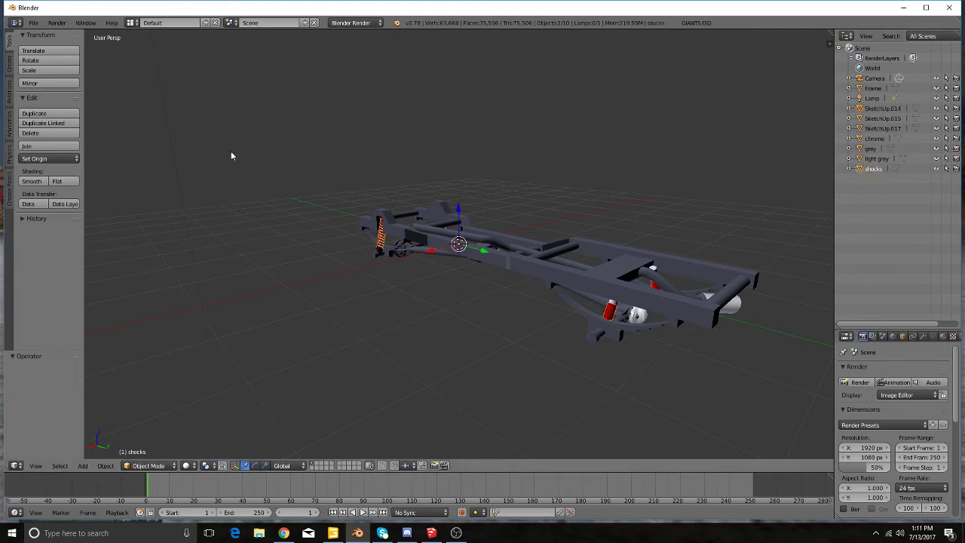
left_click(38, 145)
Step: Join the SketchUp.015 exhaust pipe into the 'chrome' object
left_click(883, 109)
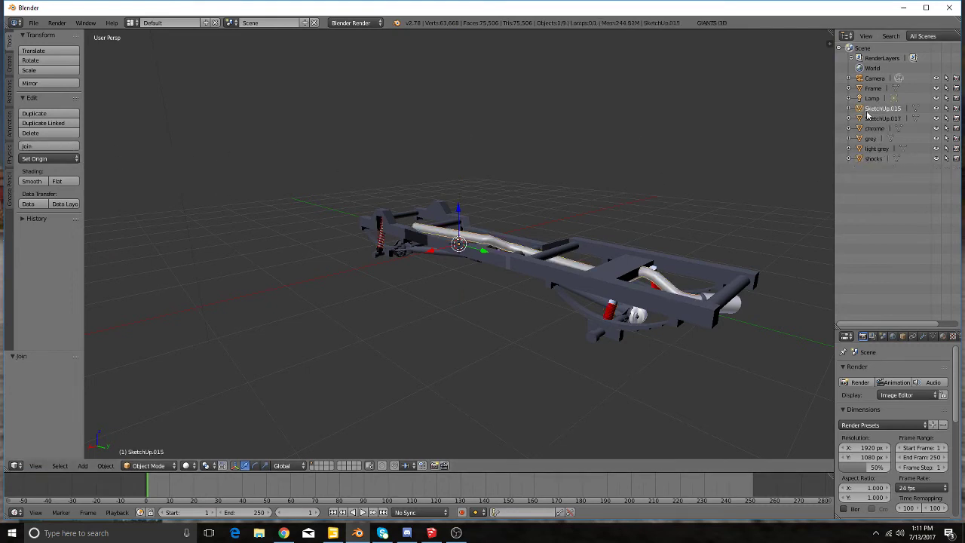
middle_click_drag(450, 271, 457, 225)
left_click_drag(460, 209, 476, 124)
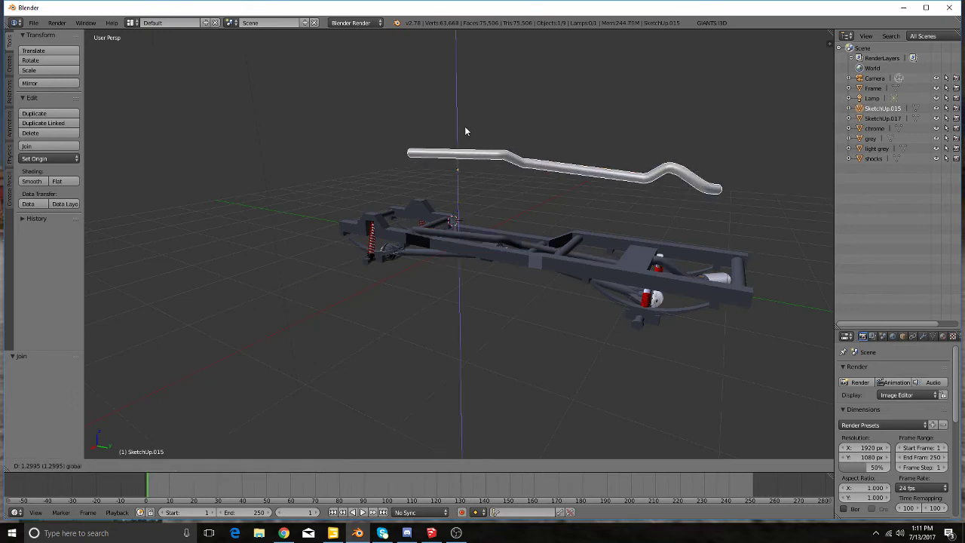
key("ctrl+z")
middle_click_drag(476, 124, 506, 289)
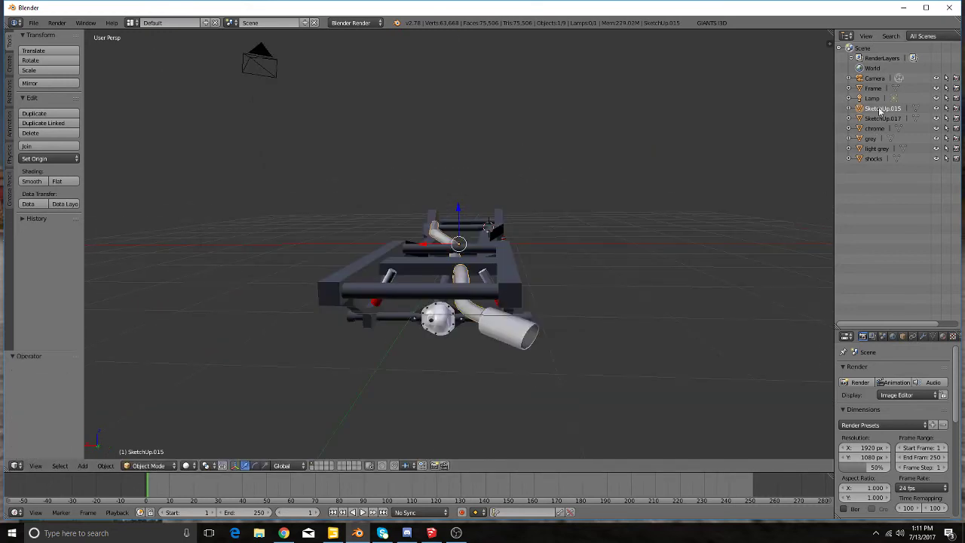
left_click(875, 129, "ctrl")
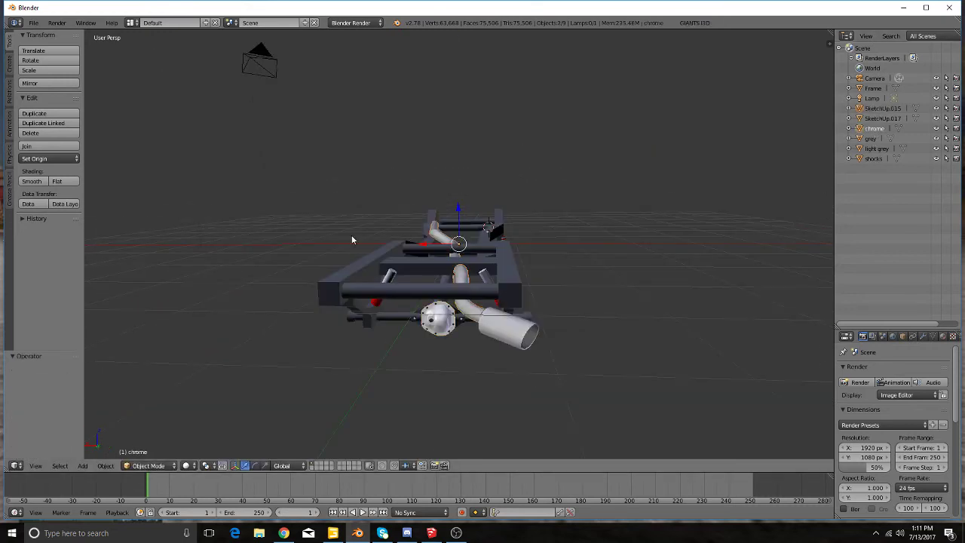
left_click(69, 146)
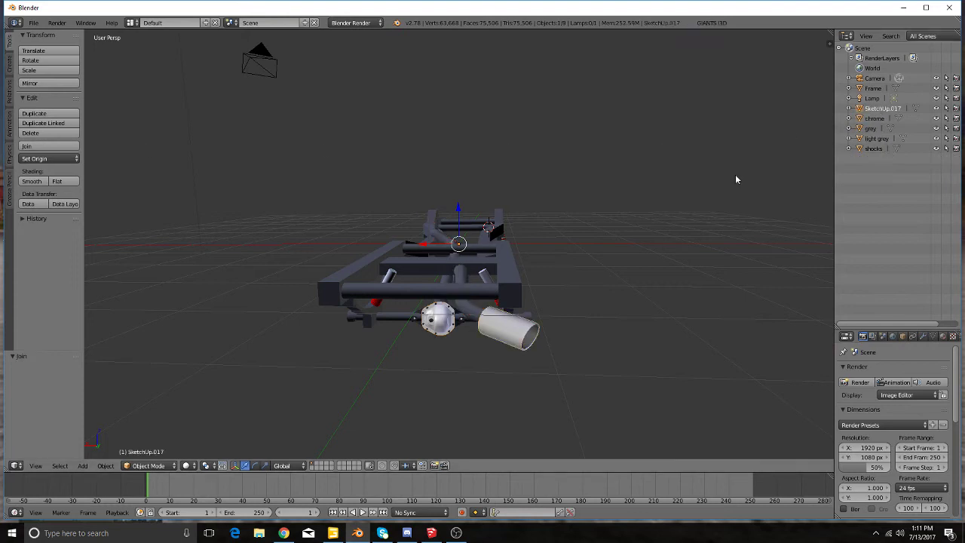
Step: Join the remaining exhaust cylinder into the 'chrome' object
key("r")
left_click(528, 178)
key("ctrl+z")
left_click(875, 118)
key("g")
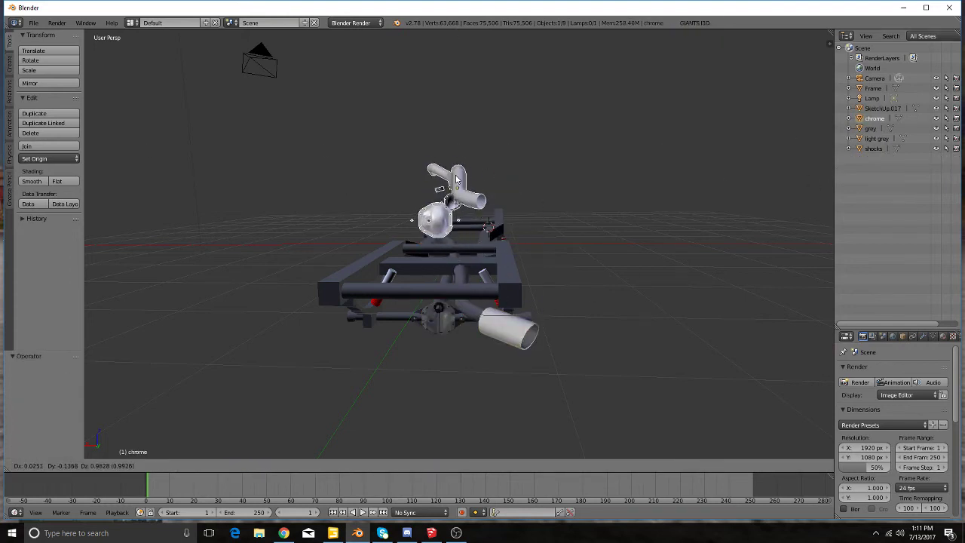
key("Escape")
left_click(874, 128, "ctrl")
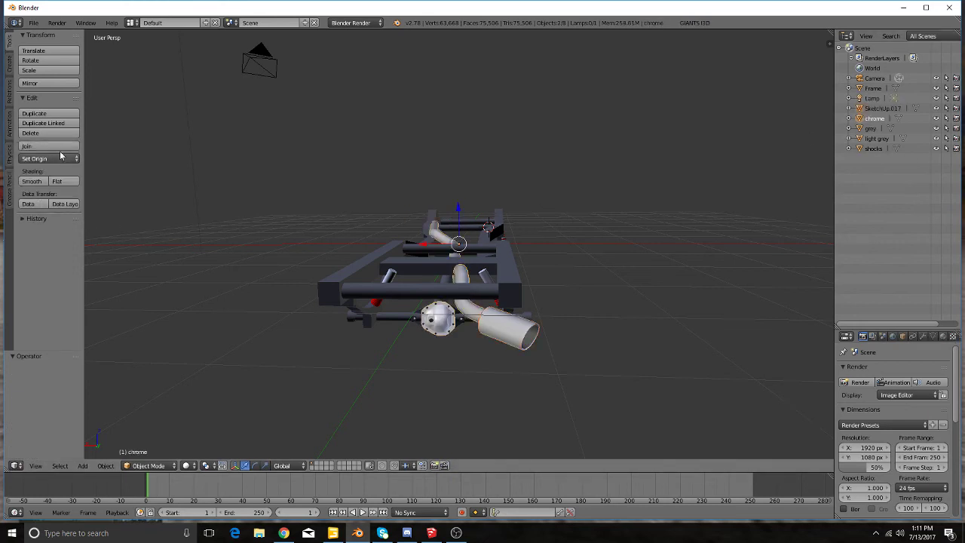
left_click(34, 146)
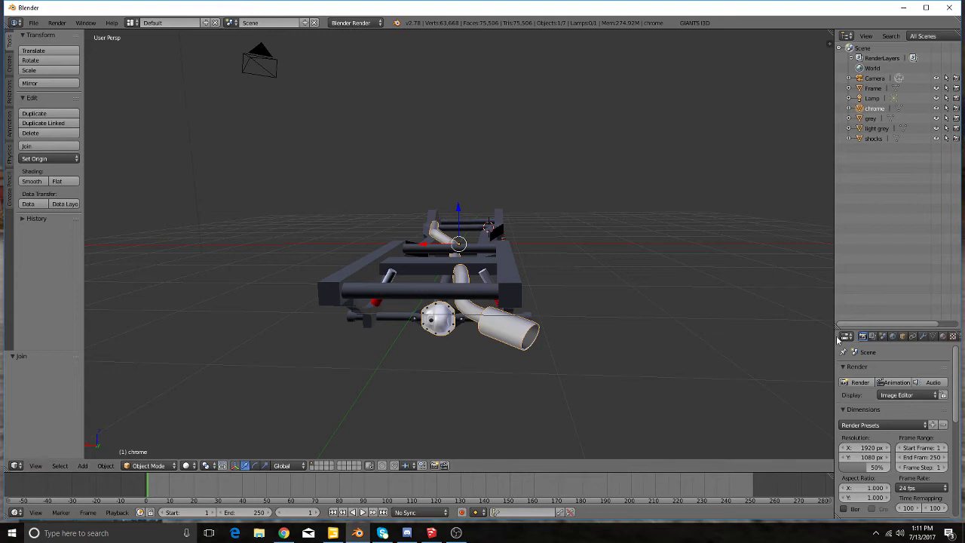
Step: Turn on Ambient Occlusion and Environment Lighting in the World settings
left_click_drag(831, 336, 781, 342)
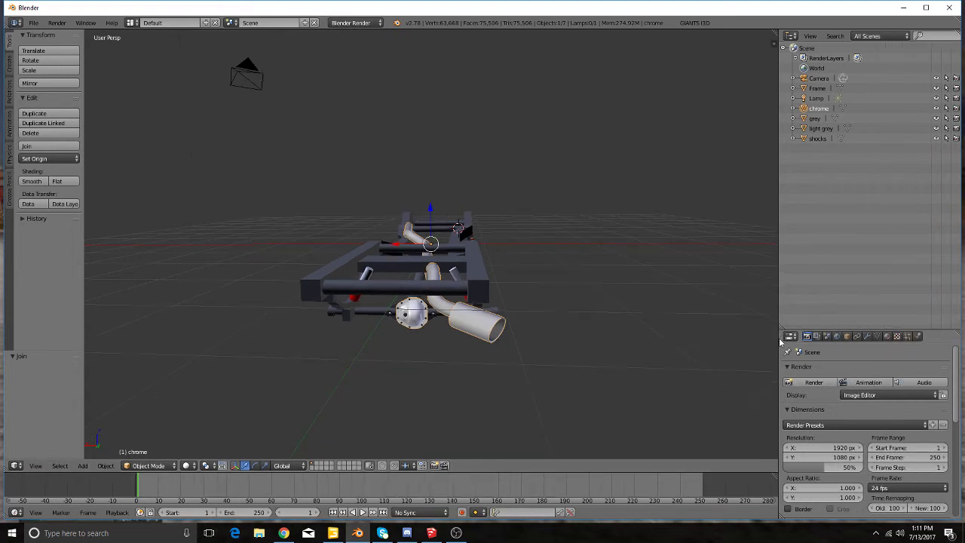
left_click(838, 336)
scroll(816, 473, "down", 3)
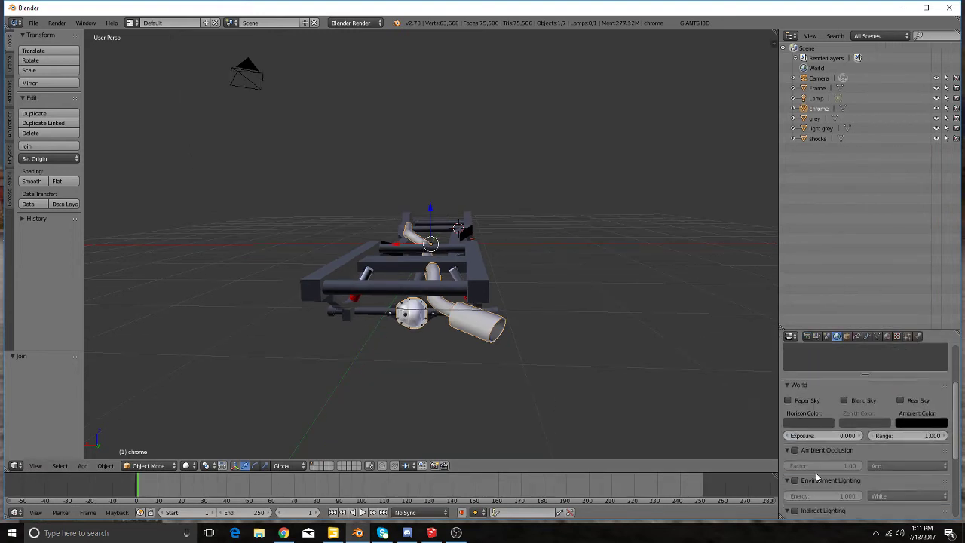
scroll(816, 473, "down", 2)
left_click(800, 433)
left_click(796, 461)
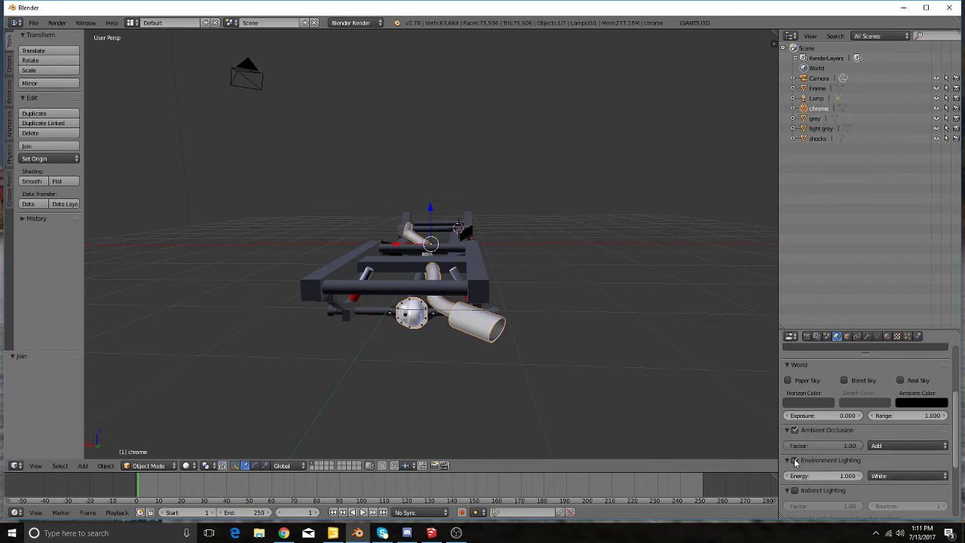
Step: Replace the chrome part's materials with a new 'Chrome' material with black specular colour
left_click(887, 336)
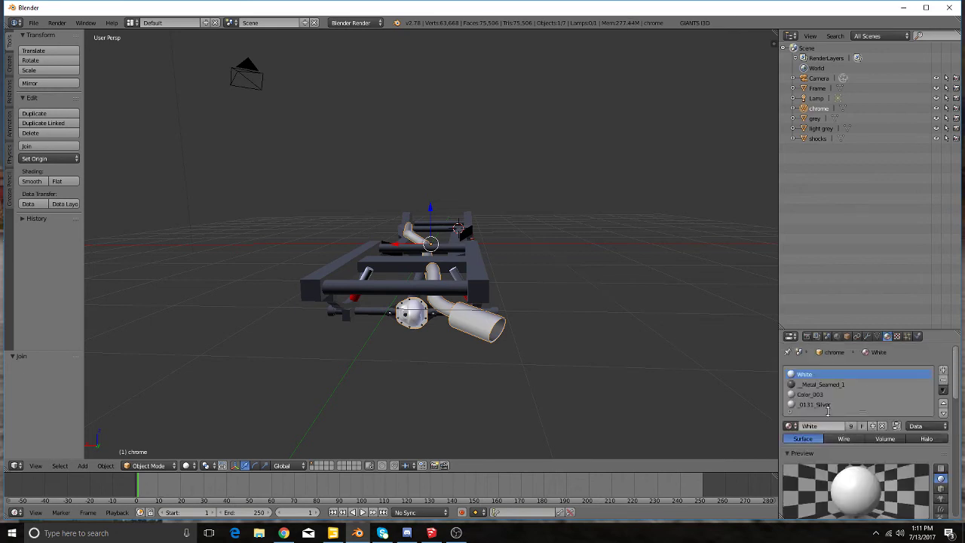
left_click(943, 380)
left_click(944, 380)
left_click(943, 381)
left_click(835, 404)
double_click(833, 403)
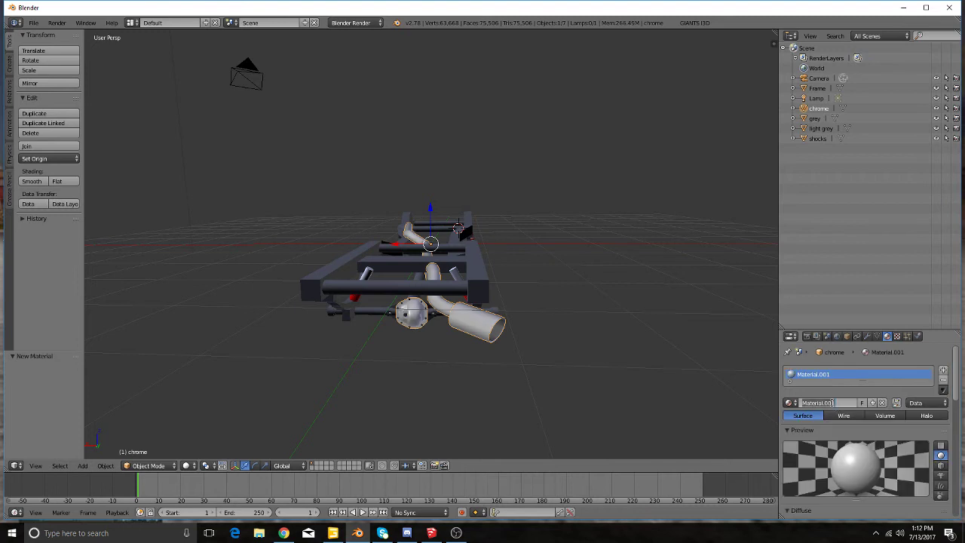
type("Chrome")
key("Return")
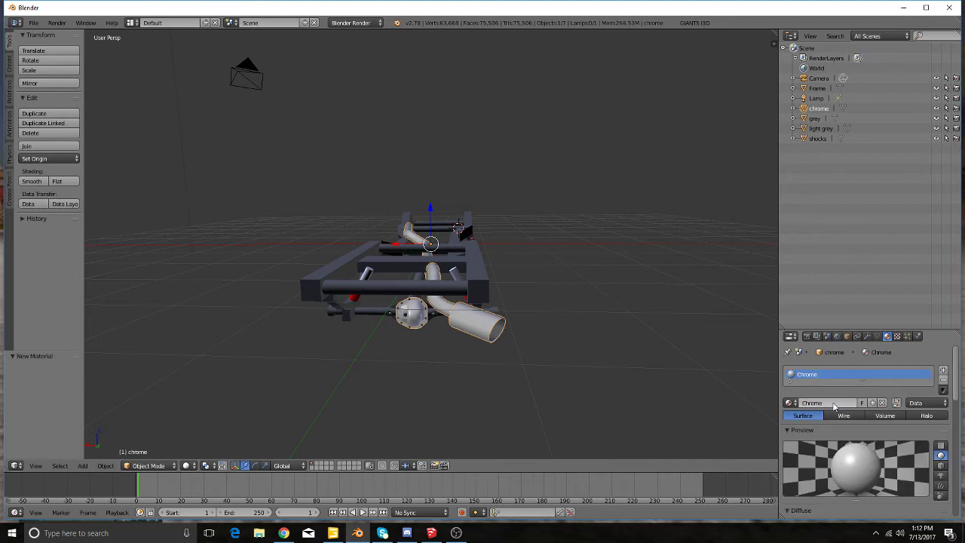
scroll(833, 407, "down", 2)
scroll(833, 407, "down", 2)
scroll(833, 423, "down", 1)
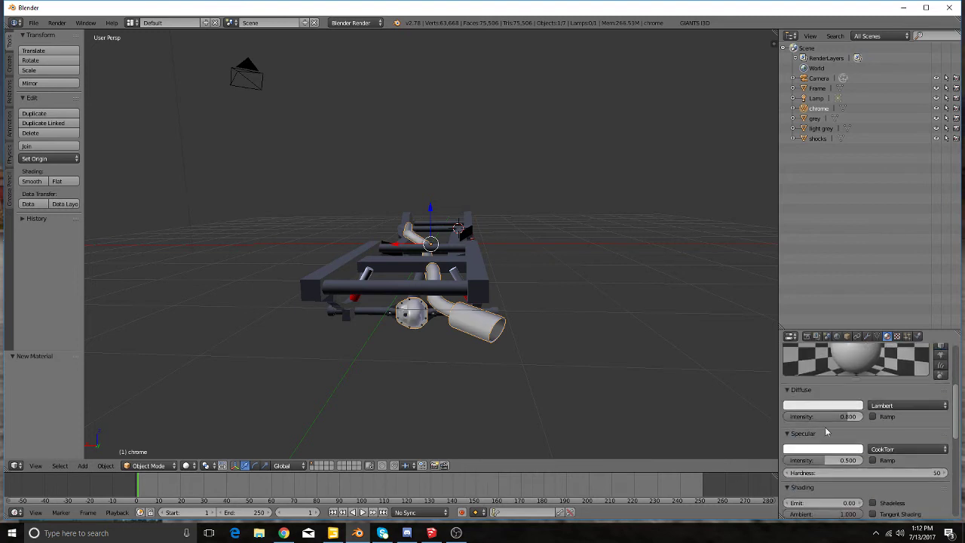
left_click(831, 449)
left_click_drag(858, 334, 856, 388)
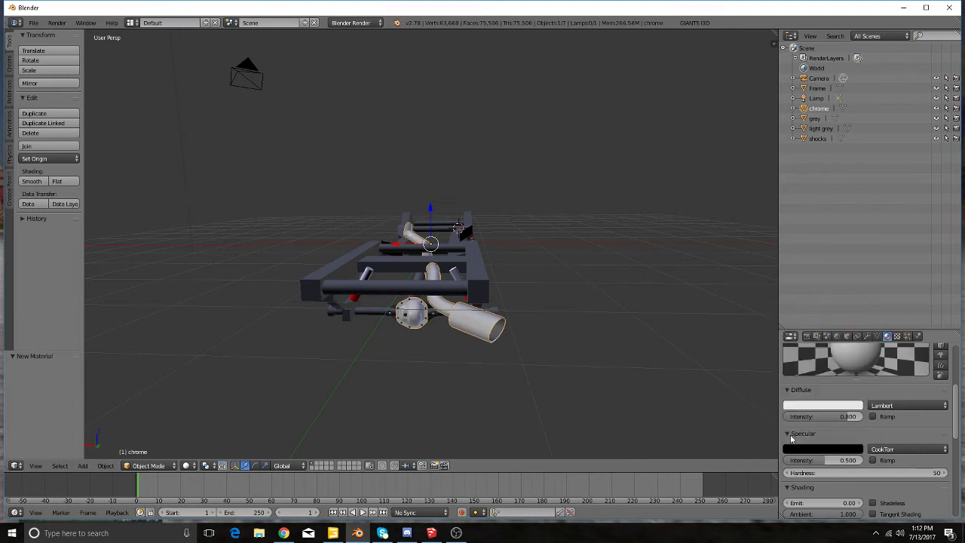
Step: Set the render Bake Mode to Ambient Occlusion
left_click(807, 337)
left_click_drag(816, 368, 815, 465)
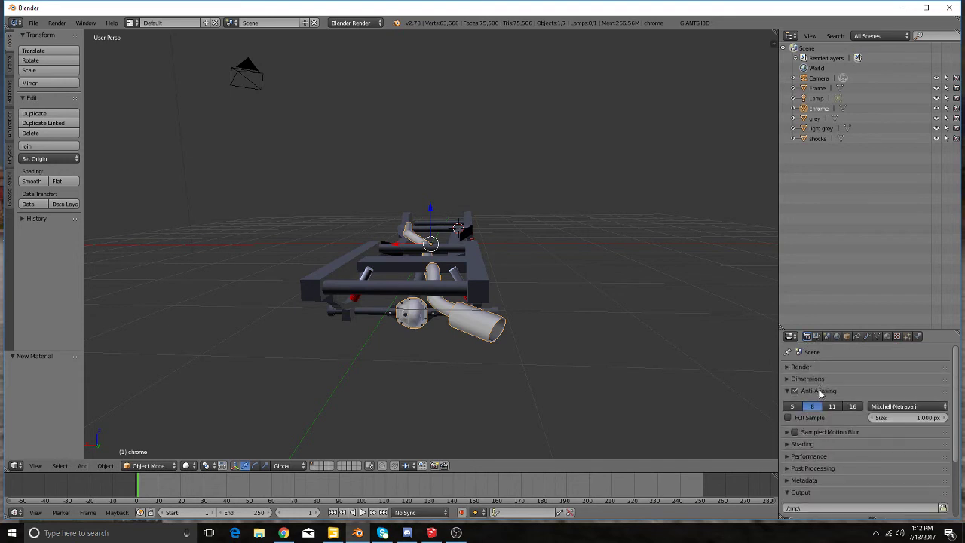
left_click(819, 476)
scroll(821, 478, "down", 2)
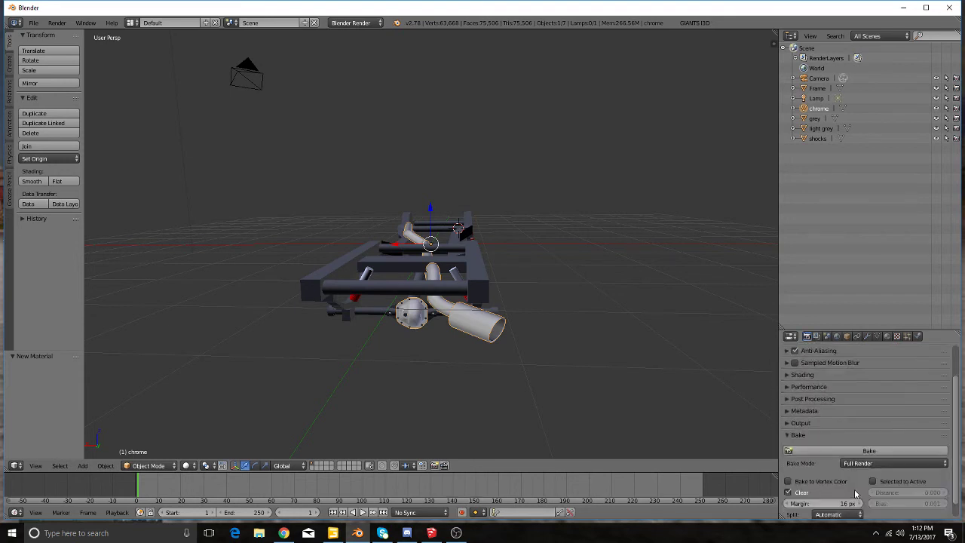
left_click(855, 465)
left_click(862, 441)
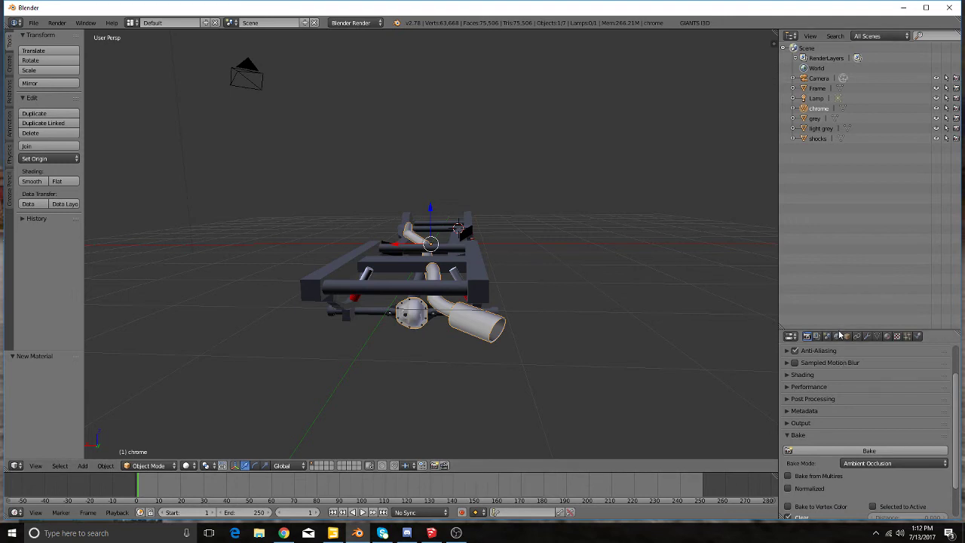
left_click_drag(839, 330, 838, 156)
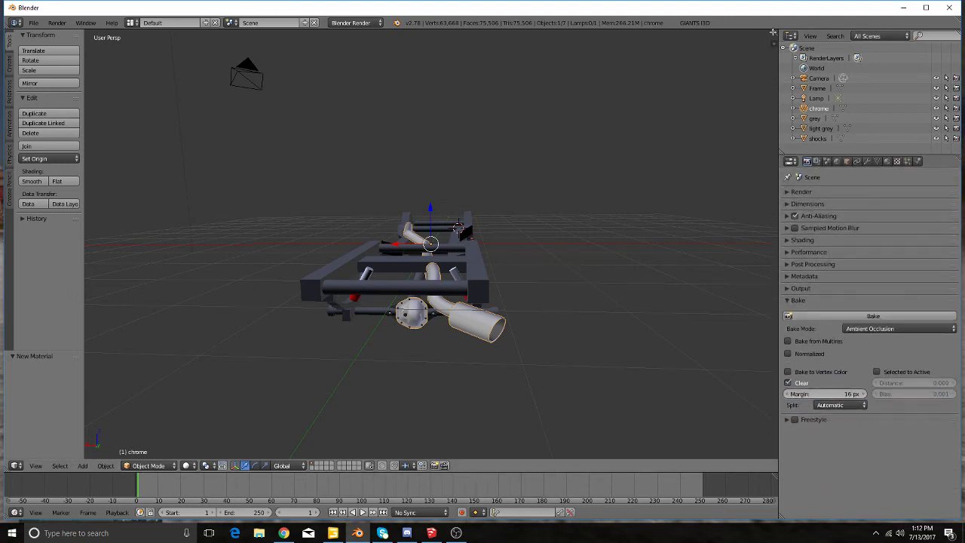
Step: Split the 3D view and make the right half a UV/Image Editor
mouse_move(774, 31)
left_mouse_down()
mouse_move(590, 109)
mouse_move(775, 46)
left_mouse_up()
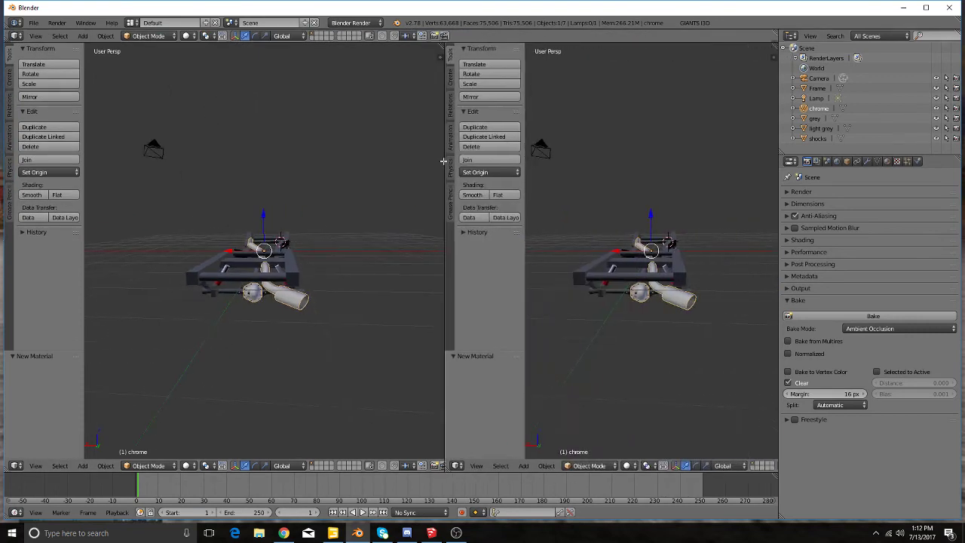
left_click_drag(775, 47, 445, 225)
left_click_drag(526, 210, 444, 208)
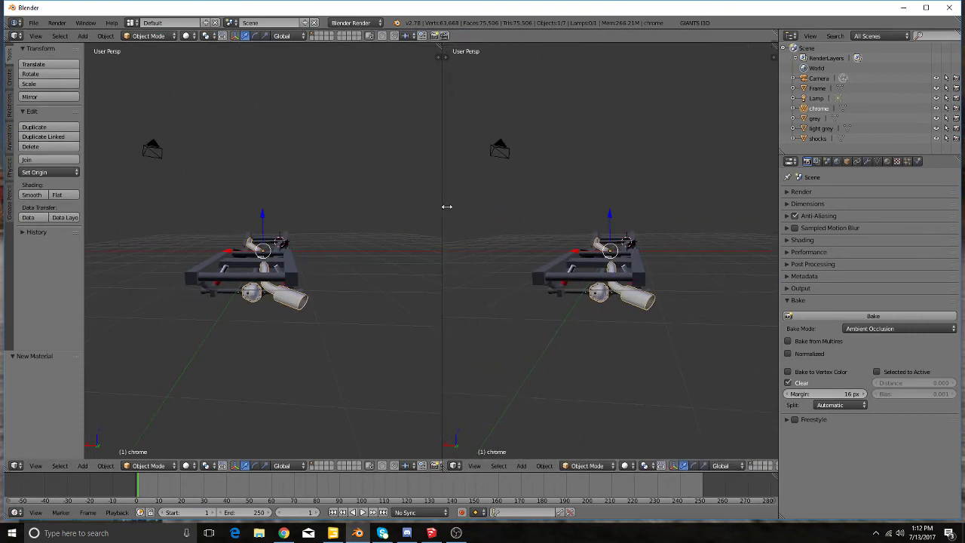
left_click(462, 469)
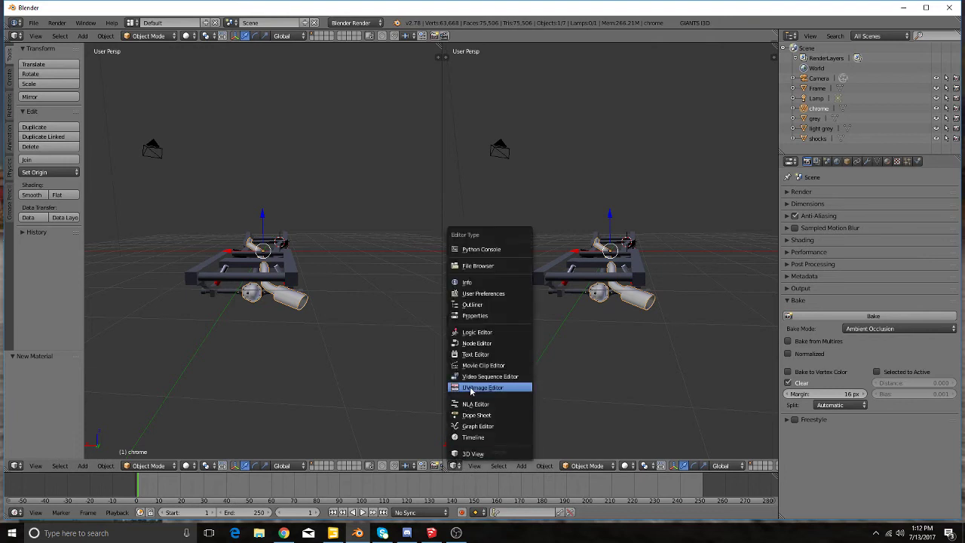
left_click(483, 388)
scroll(317, 323, "down", 2)
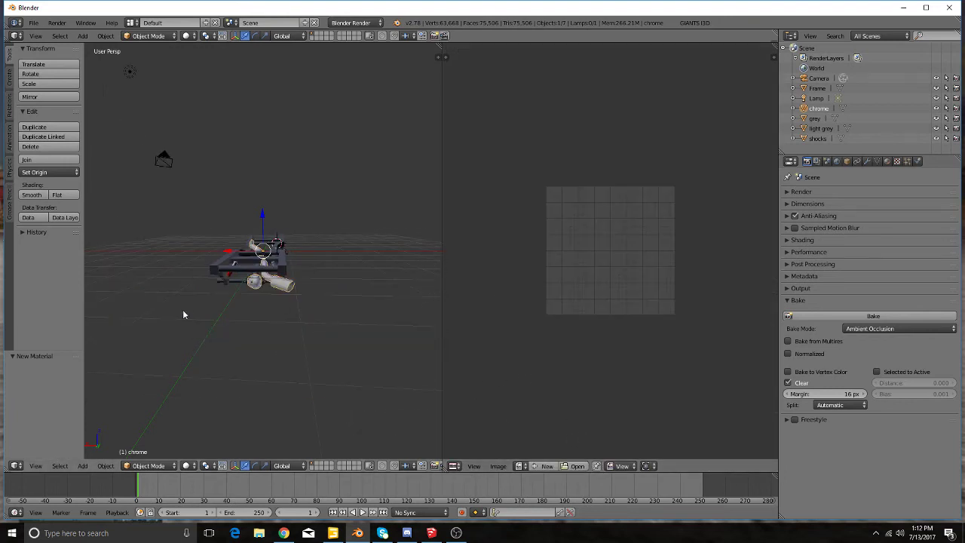
Step: Unwrap the whole chrome mesh with Smart UV Project in Edit Mode
key("Tab")
key("a")
key("u")
left_click(219, 306)
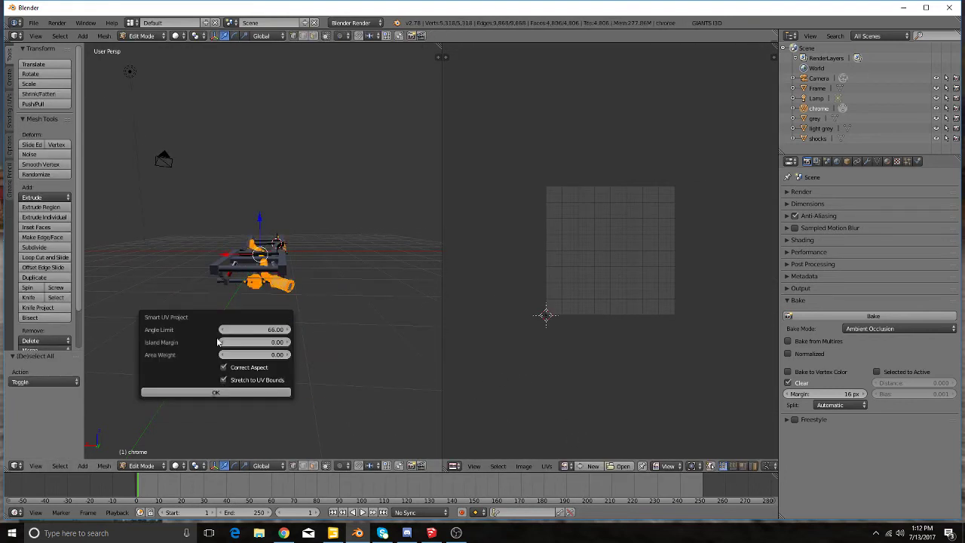
key("Return")
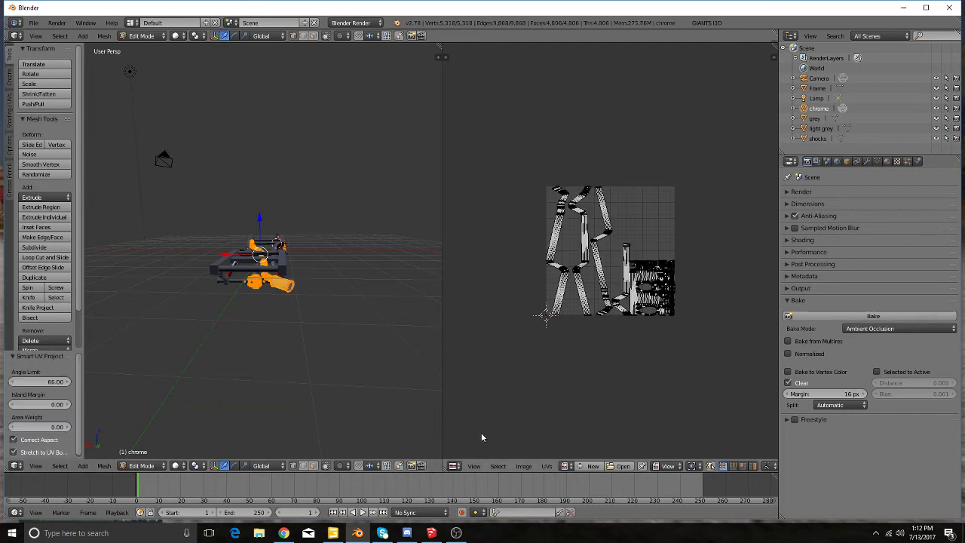
Step: Create a new 2048×2048 image named 'Chrome' in the UV/Image Editor
left_click(593, 465)
left_click(610, 428)
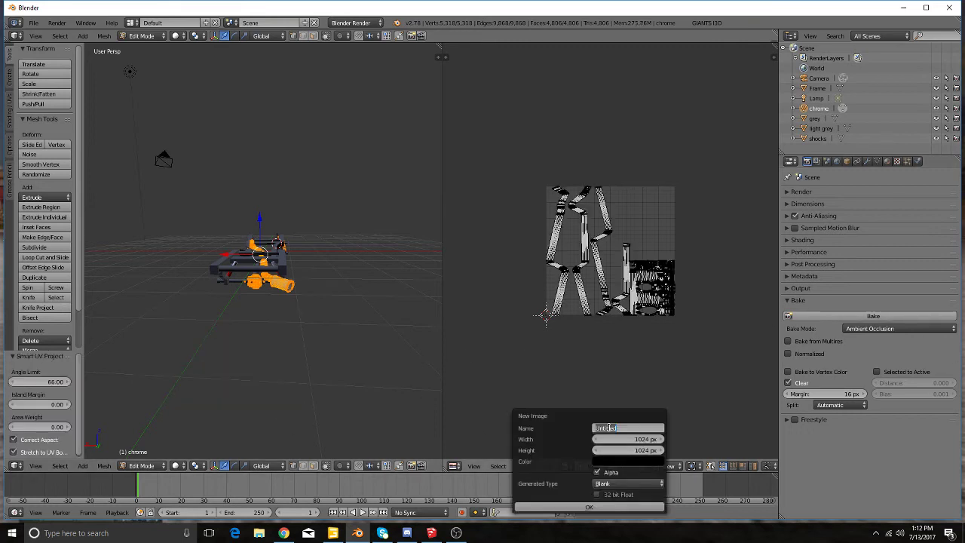
type("Chrome")
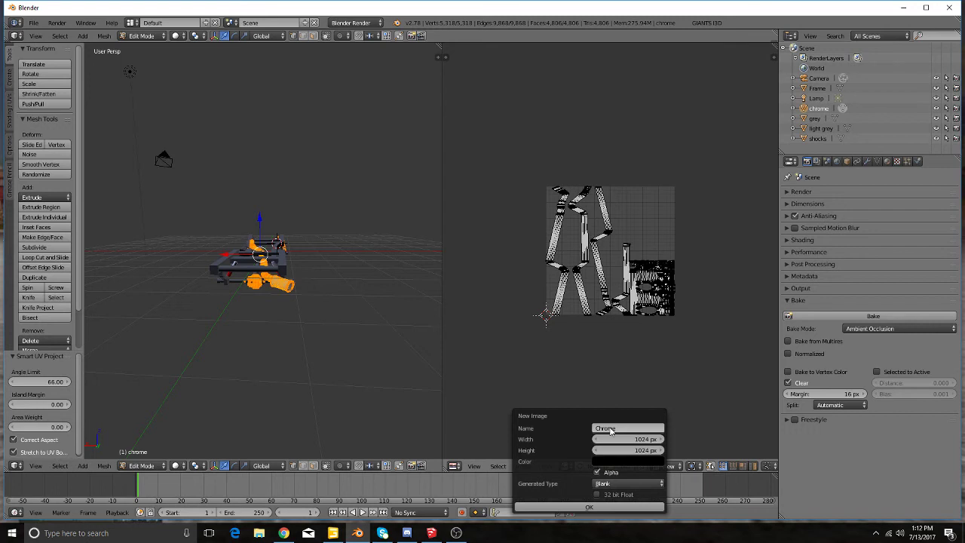
key("Return")
left_click(625, 439)
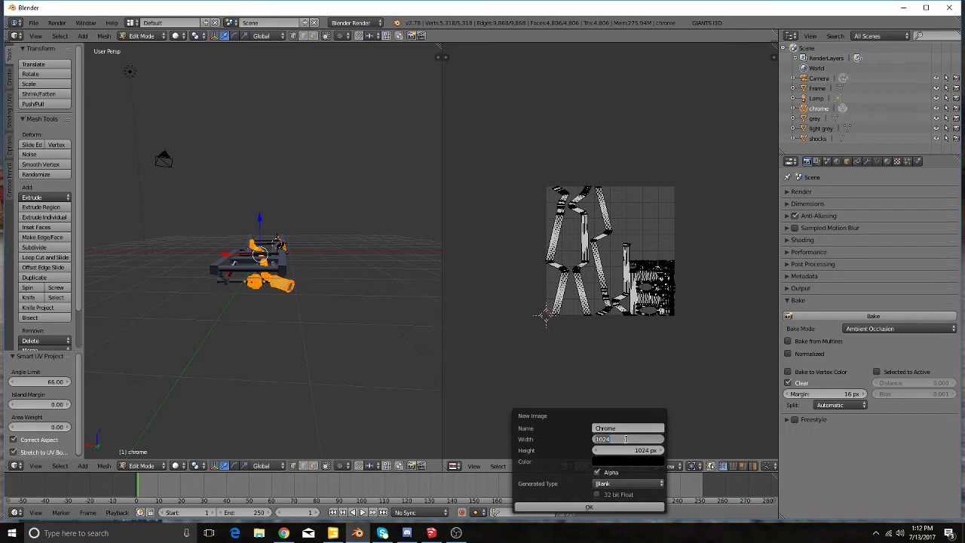
type("2048")
key("Return")
left_click(641, 450)
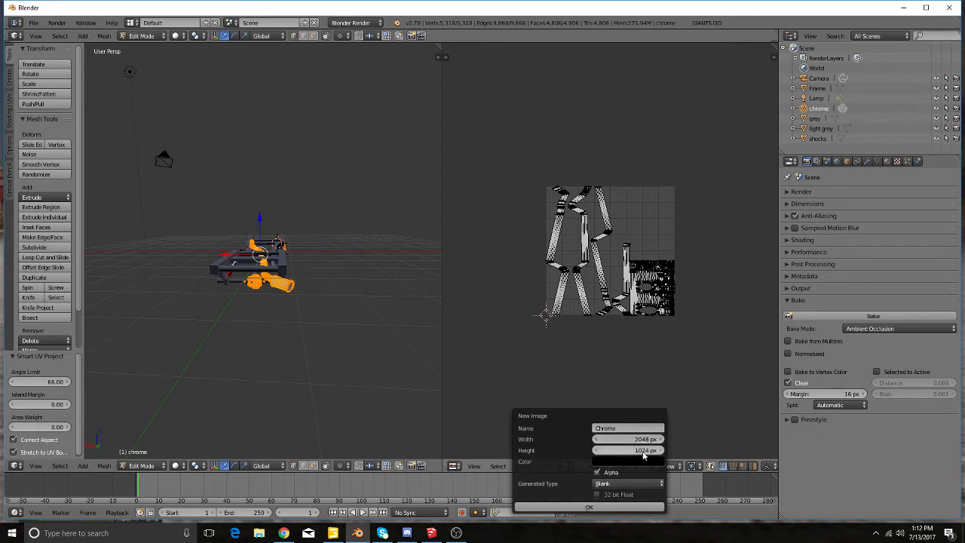
type("2048")
key("Return")
left_click(589, 507)
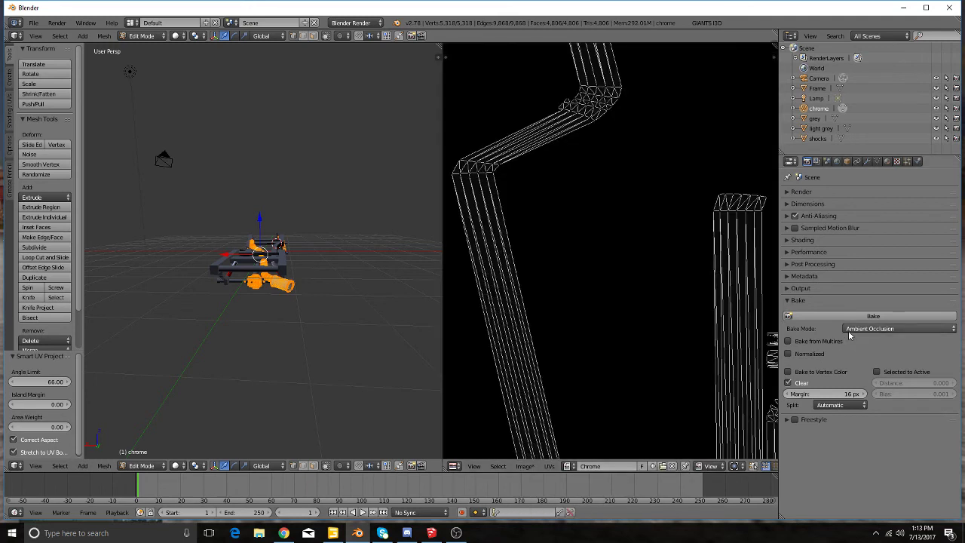
Step: Set the bake margin to 2 px and open the material's diffuse colour picker
left_click(850, 393)
type("2")
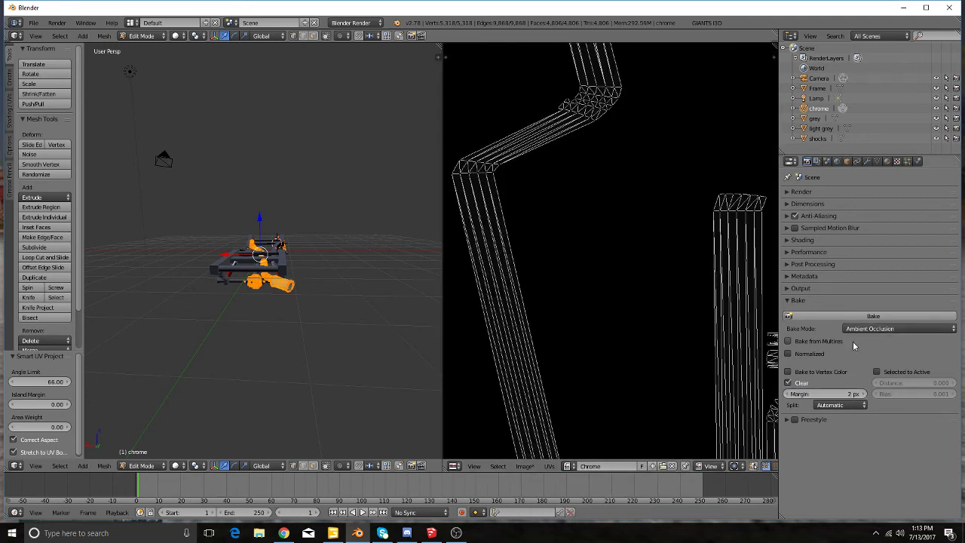
left_click(887, 161)
left_click(830, 244)
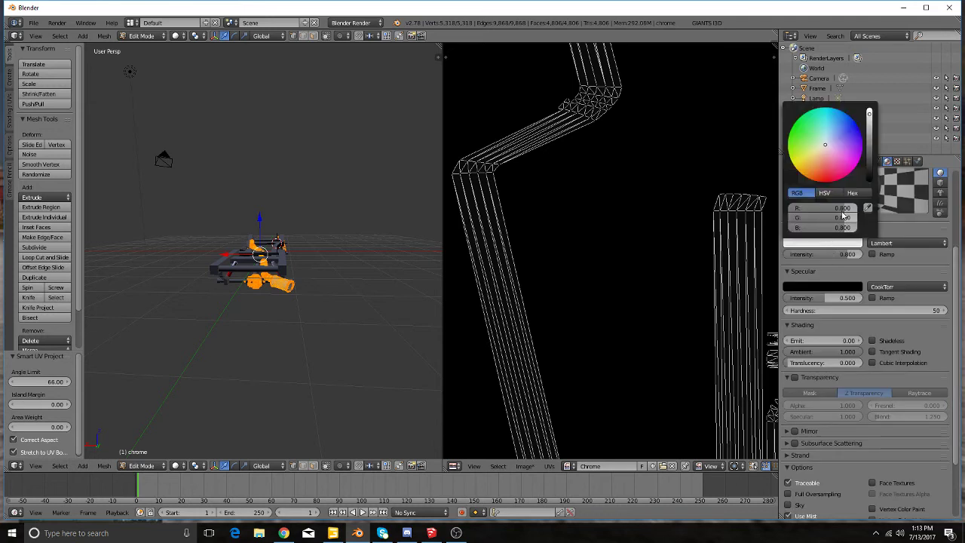
Step: Adjust the brightness of the chrome material's diffuse colour
key("Tab")
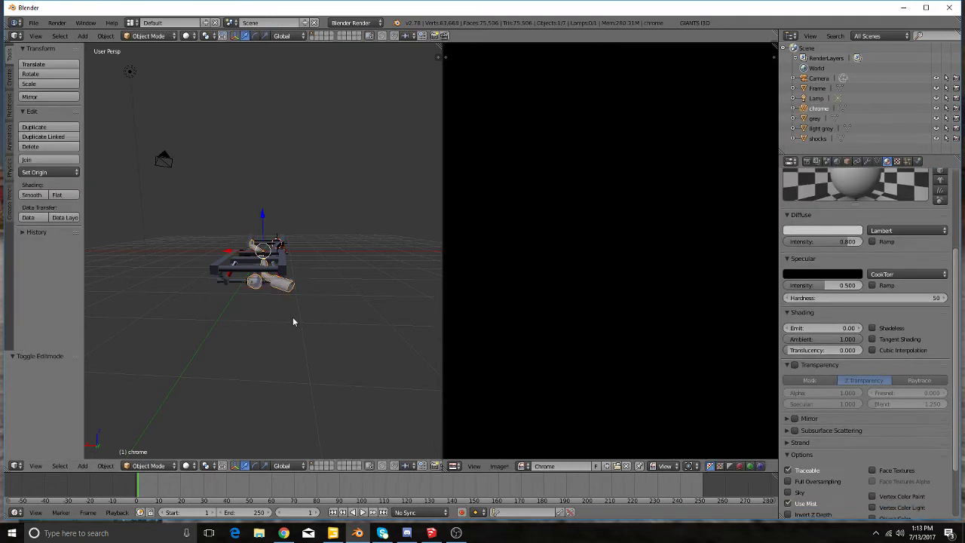
scroll(293, 317, "up", 5)
left_click(807, 229)
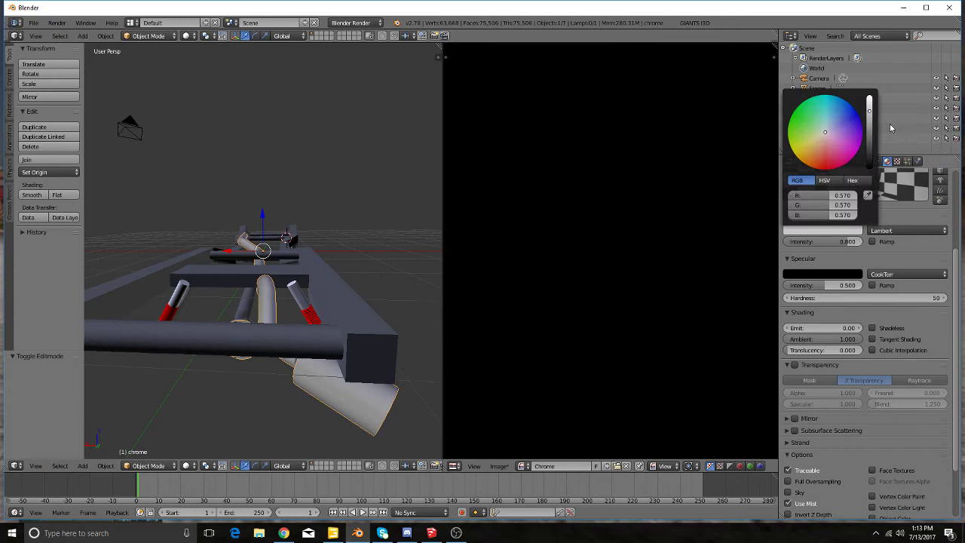
left_click_drag(873, 112, 871, 117)
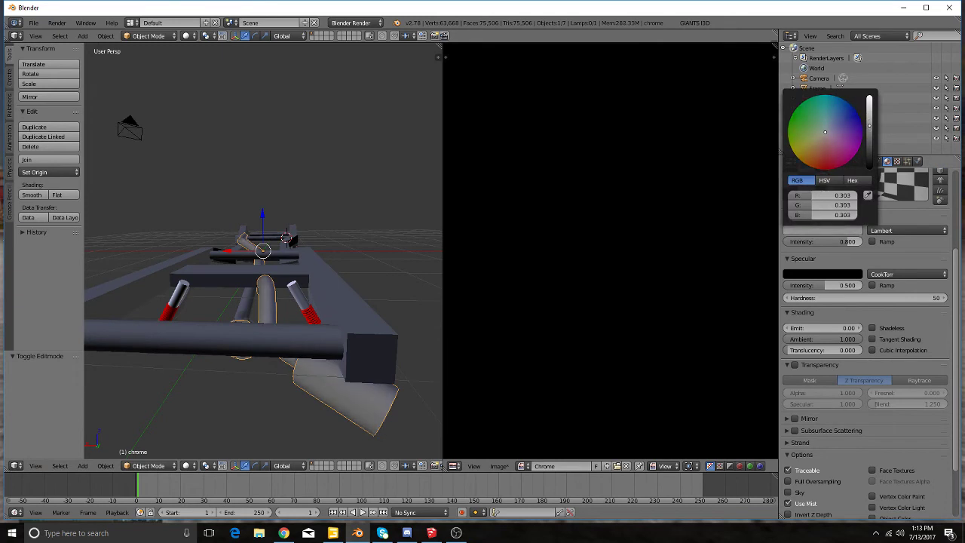
key("Tab")
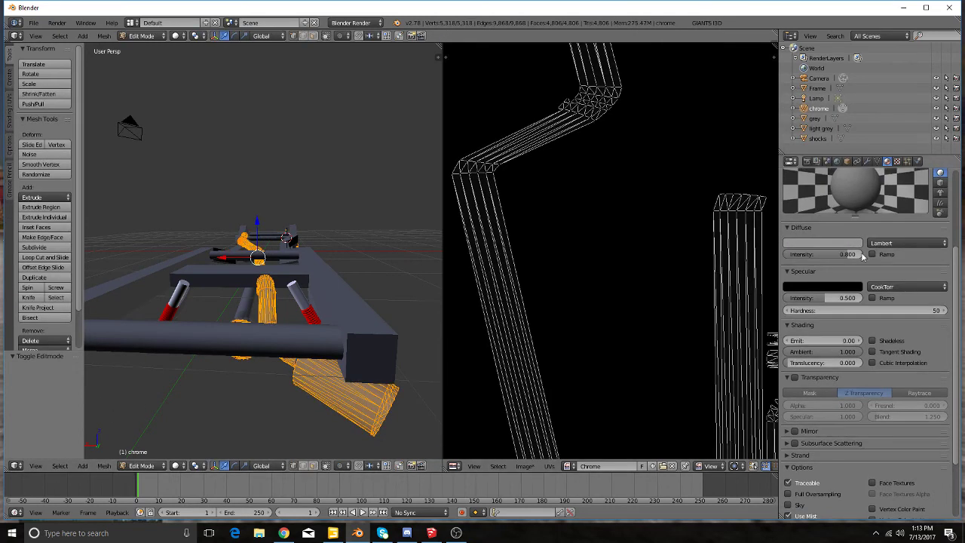
Step: Bake ambient occlusion into the Chrome image and zoom the UV editor to inspect it
left_click(817, 161)
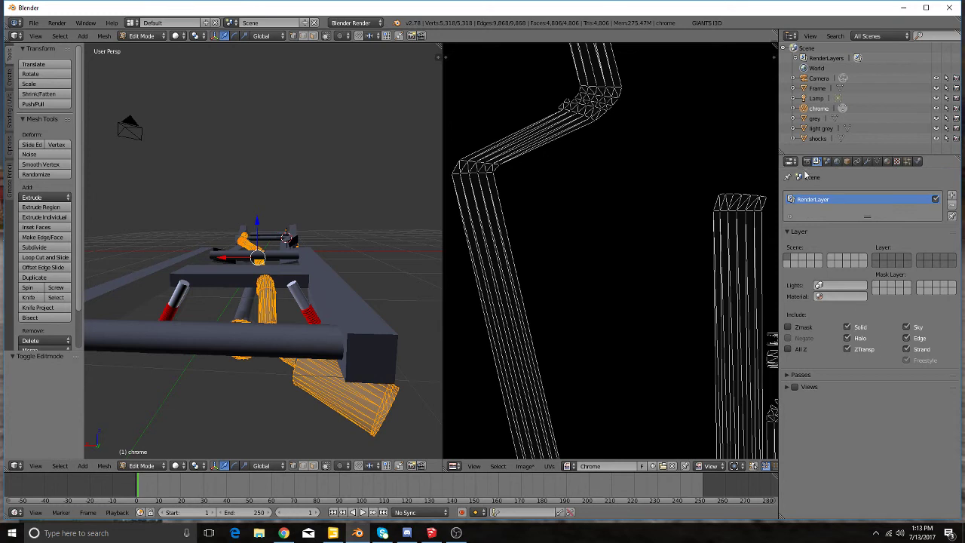
left_click(807, 162)
left_click(873, 316)
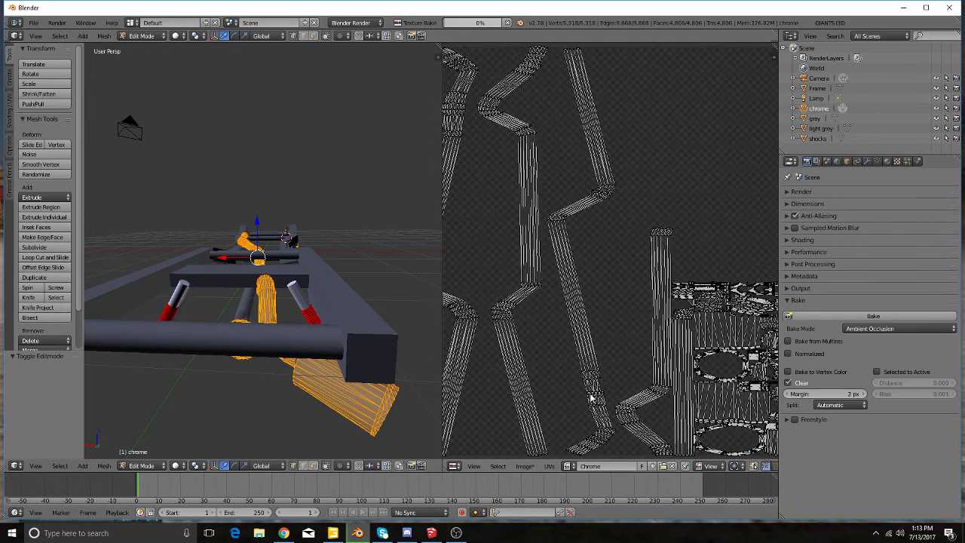
scroll(598, 354, "down", 2)
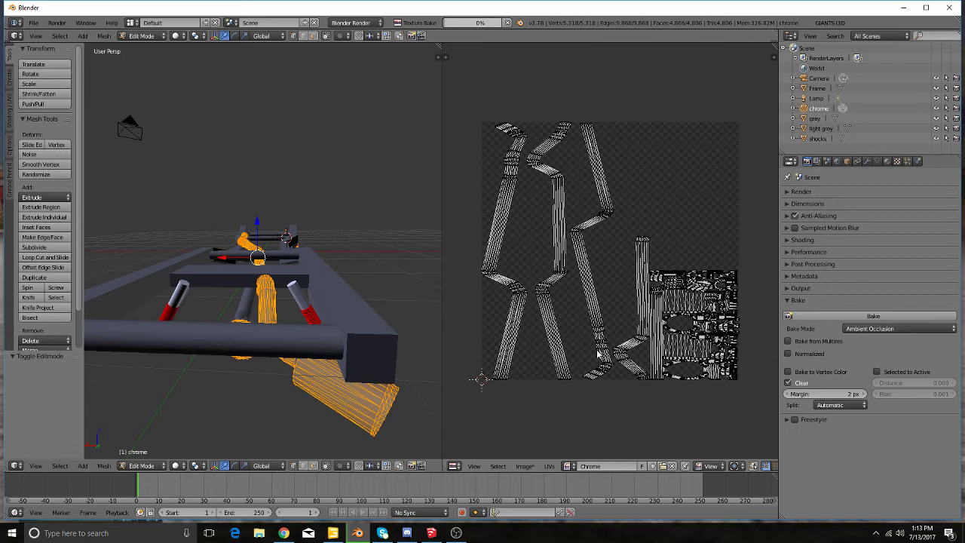
key("Tab")
scroll(607, 317, "up", 3)
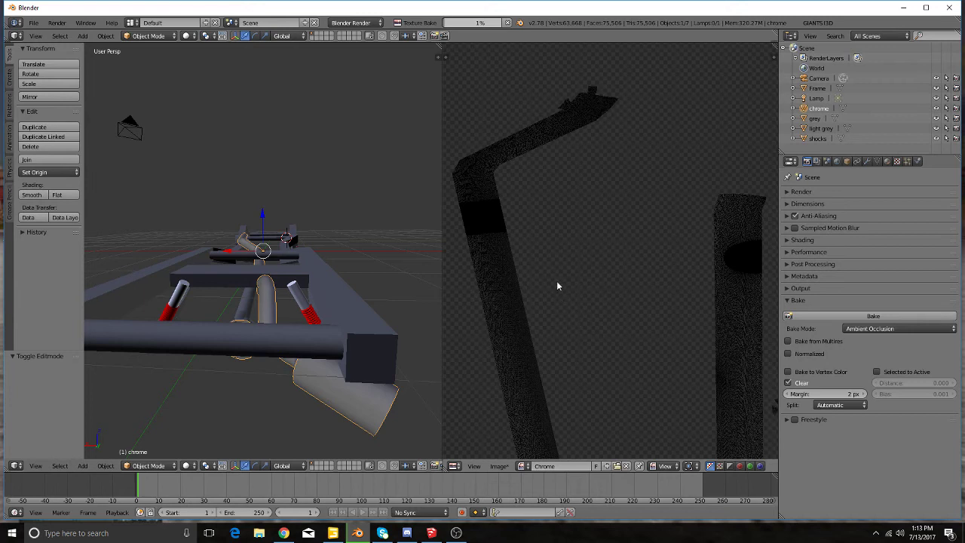
scroll(549, 274, "down", 2)
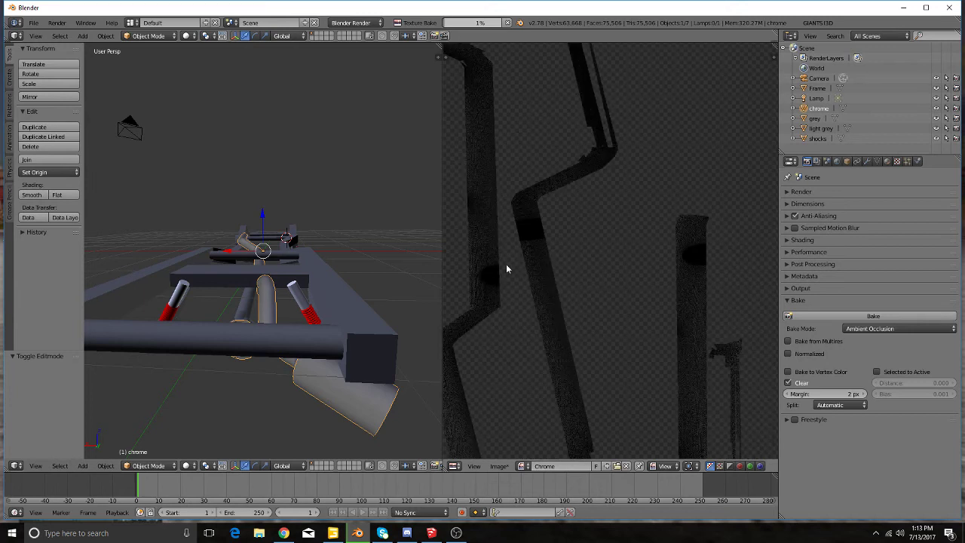
scroll(509, 270, "down", 2)
scroll(517, 269, "down", 1)
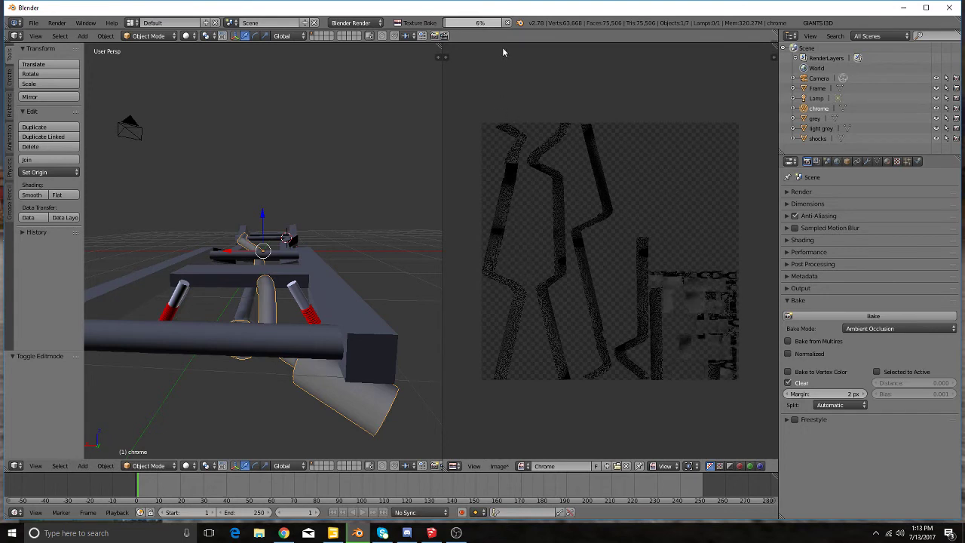
scroll(694, 308, "up", 2)
scroll(693, 309, "up", 2)
scroll(693, 311, "up", 2)
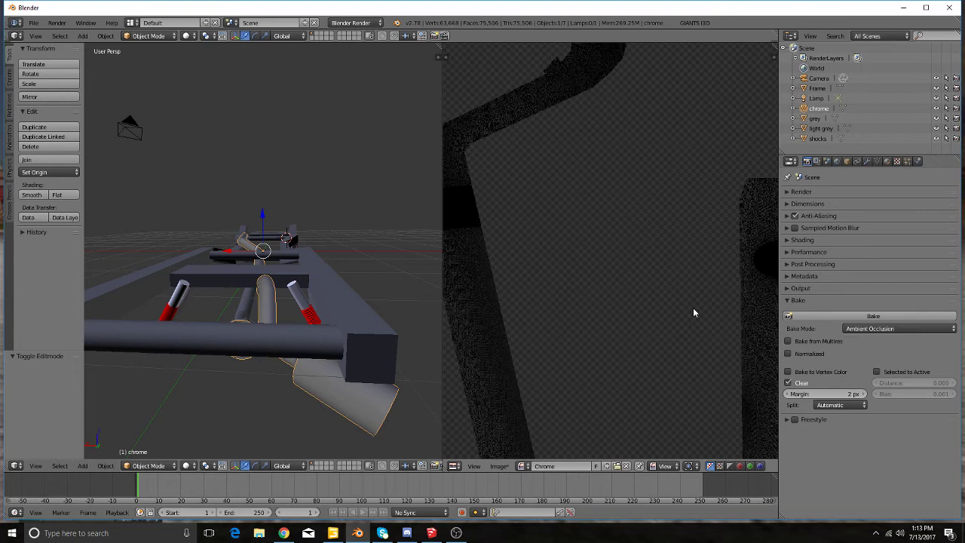
scroll(693, 307, "down", 2)
scroll(212, 356, "down", 4)
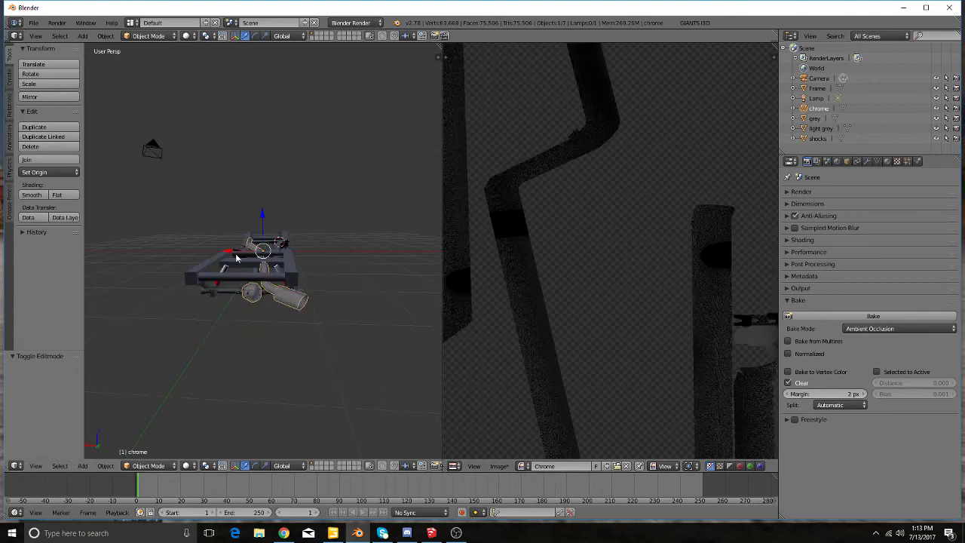
Step: Merge the chrome mesh's duplicate vertices with Remove Doubles
key("Tab")
scroll(47, 332, "down", 1)
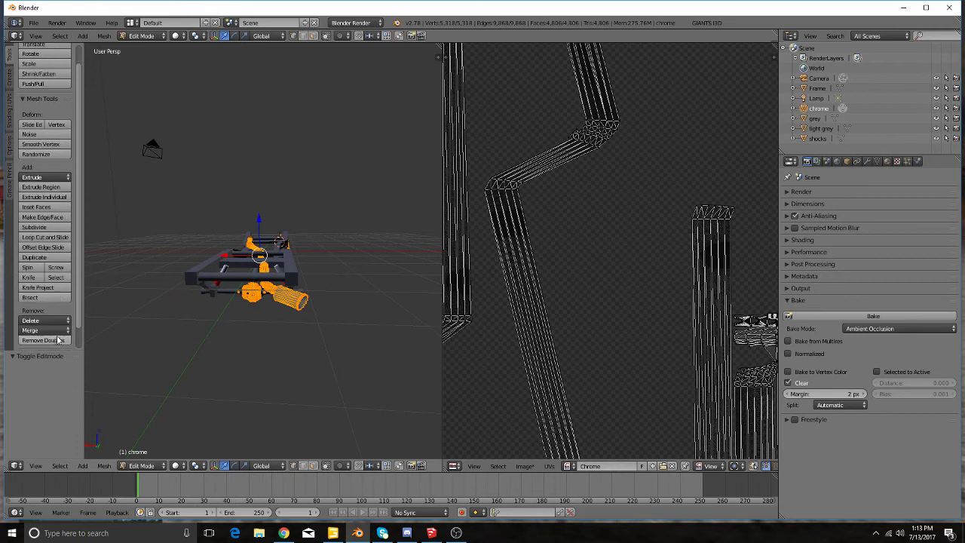
left_click(44, 340)
key("Tab")
scroll(233, 316, "up", 5)
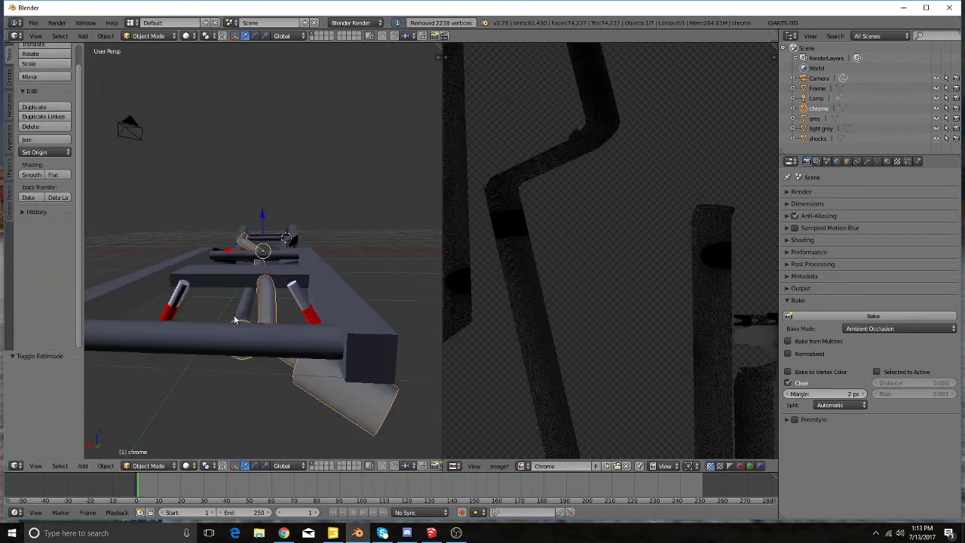
scroll(234, 320, "down", 3)
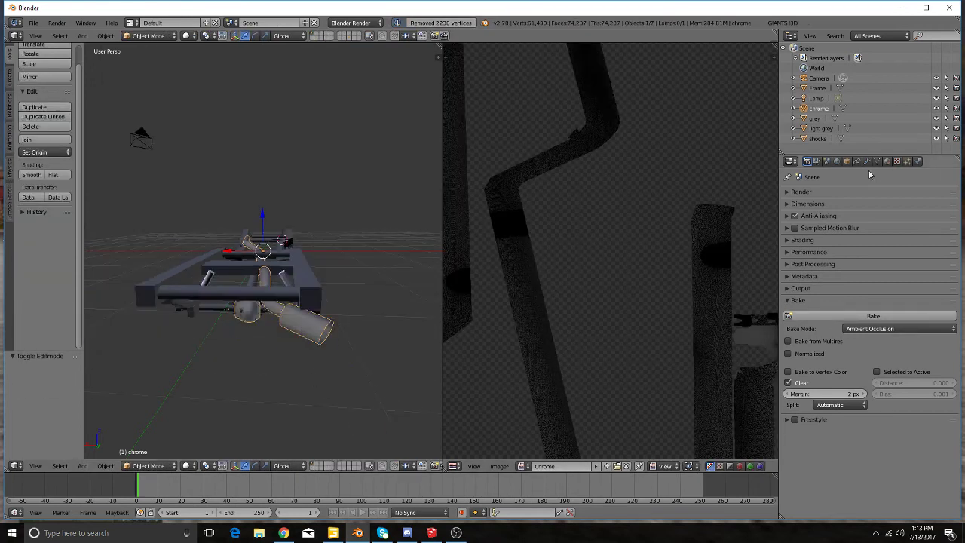
Step: Add and apply a Solidify modifier on chrome, then add an Edge Split modifier
left_click(867, 160)
left_click(853, 195)
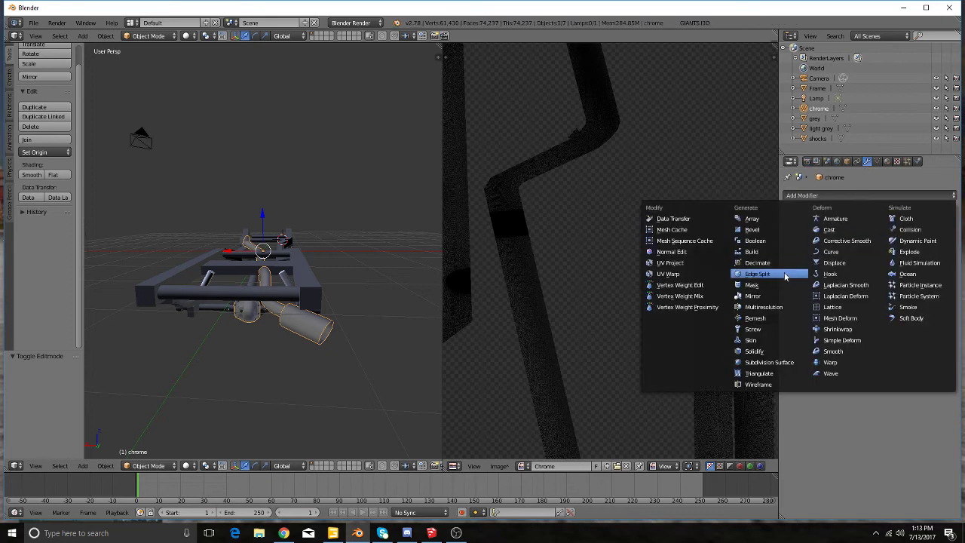
left_click(764, 351)
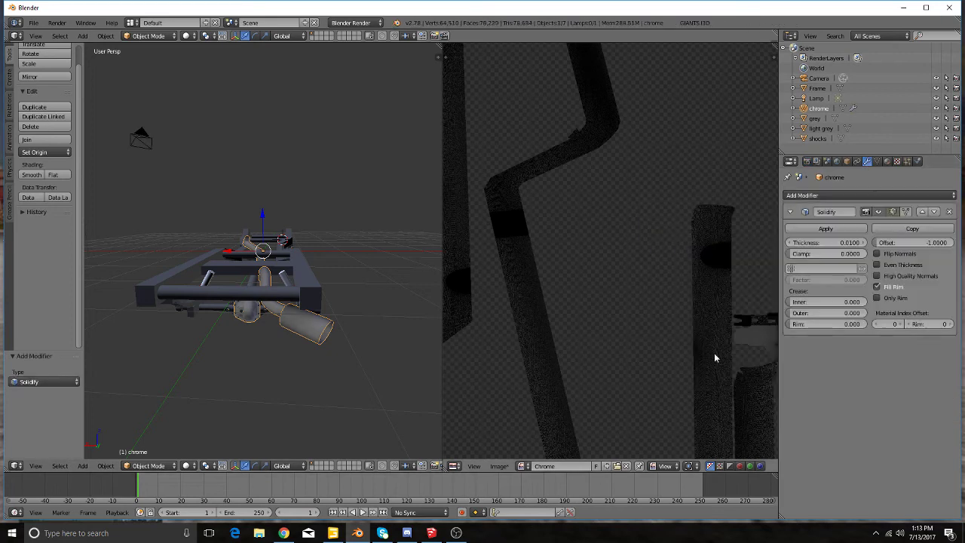
left_click(855, 229)
left_click(832, 198)
left_click(761, 274)
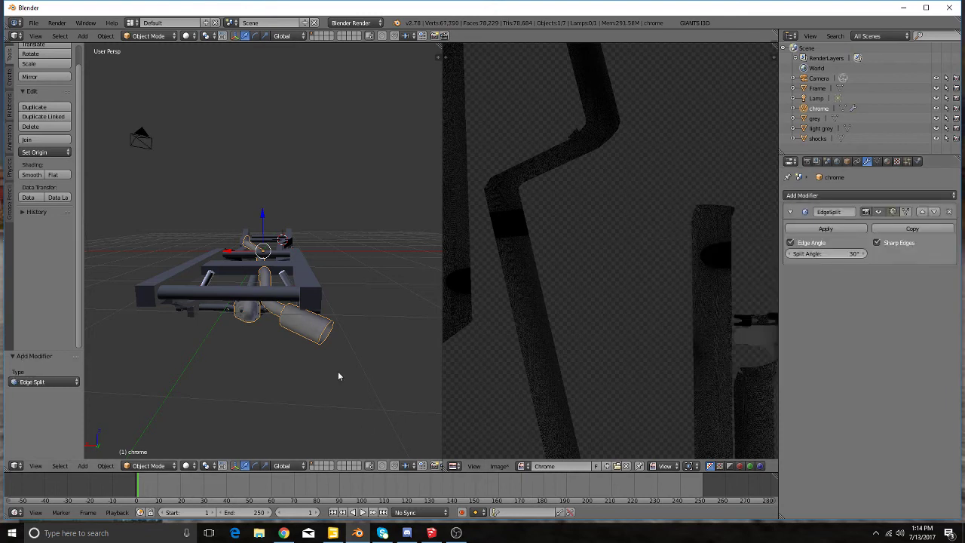
Step: Start an ambient occlusion bake of the chrome part, then cancel it
key("Tab")
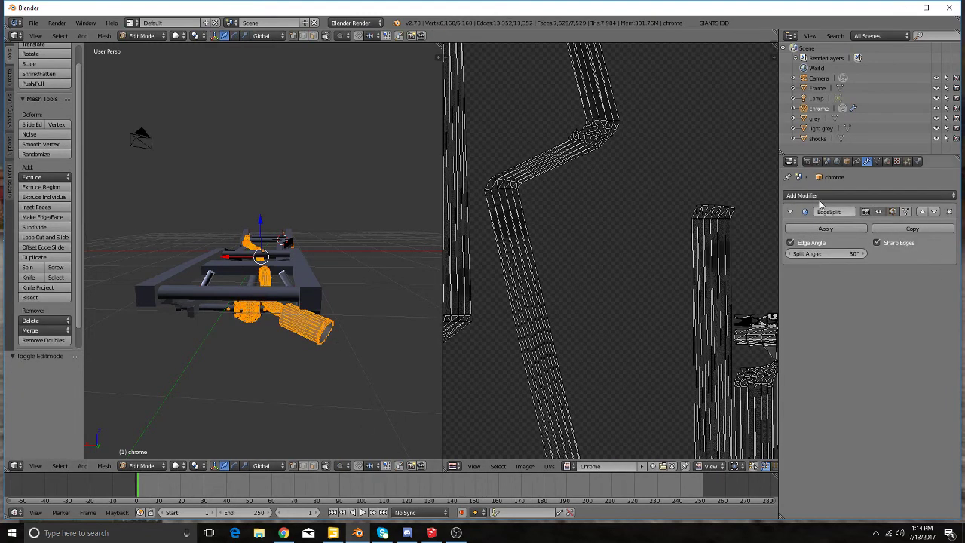
left_click(807, 162)
left_click(843, 315)
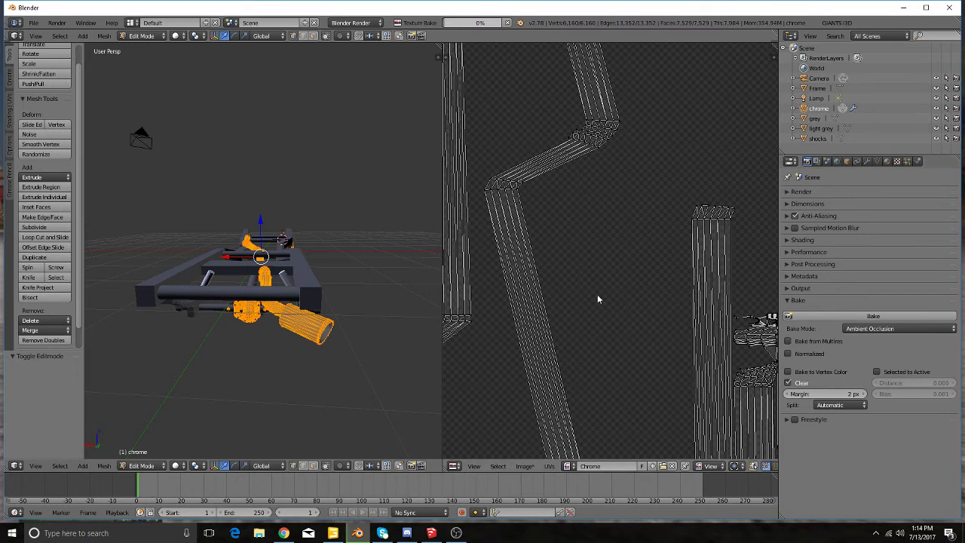
key("Tab")
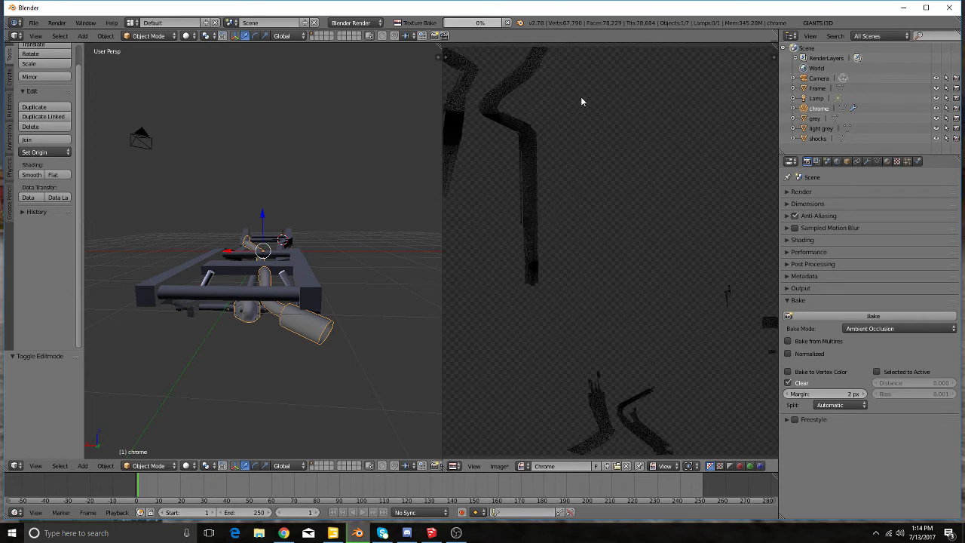
left_click(507, 23)
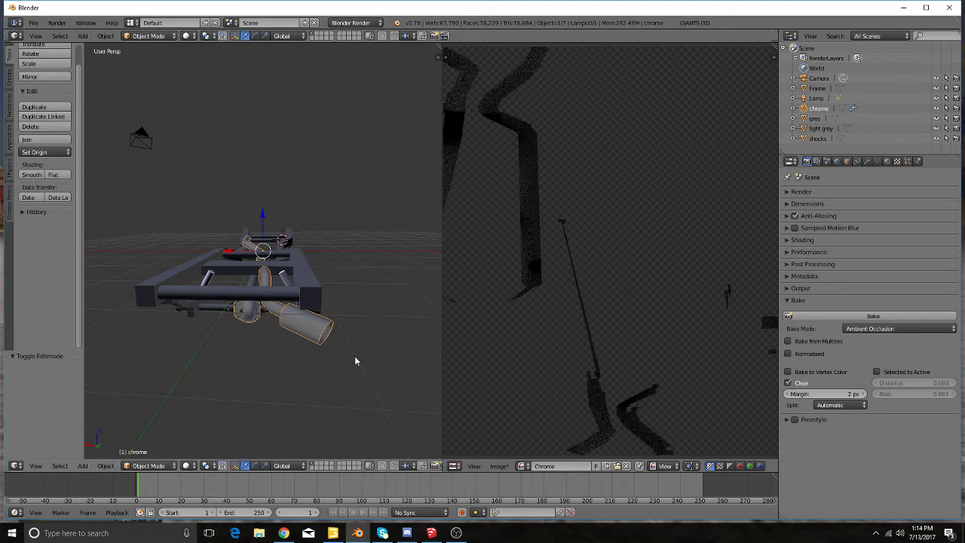
Step: Run Remove Doubles on the chrome mesh again, which removes no vertices
key("Tab")
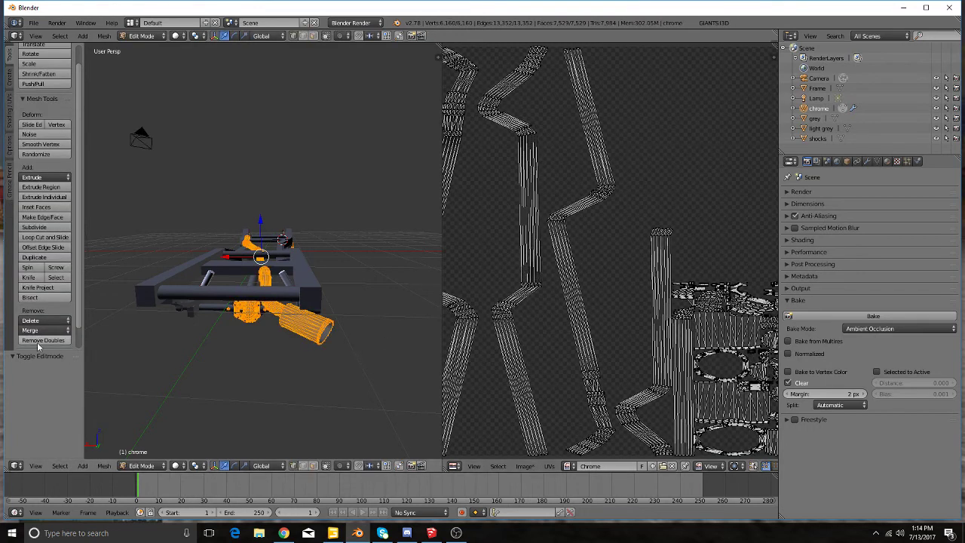
left_click(41, 341)
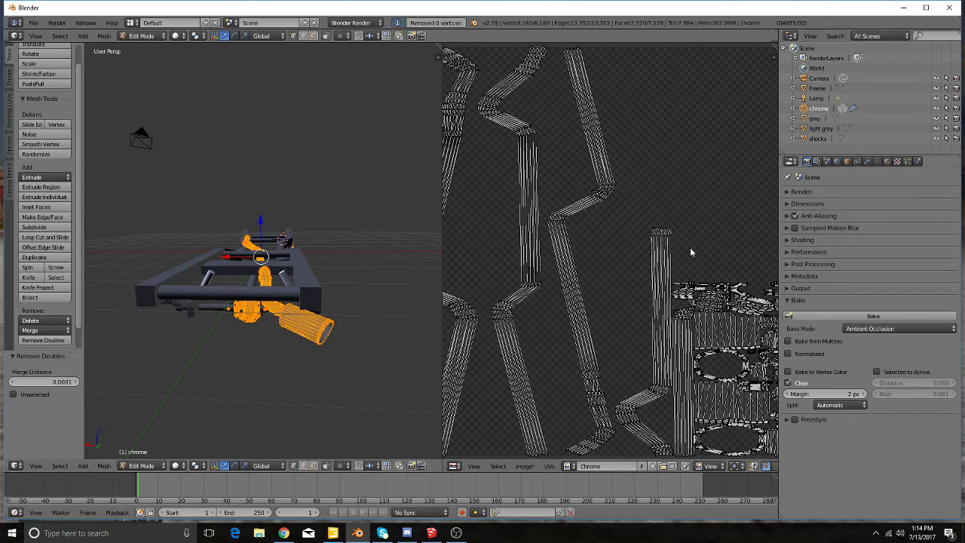
key("Tab")
scroll(340, 342, "down", 2)
scroll(618, 370, "down", 3)
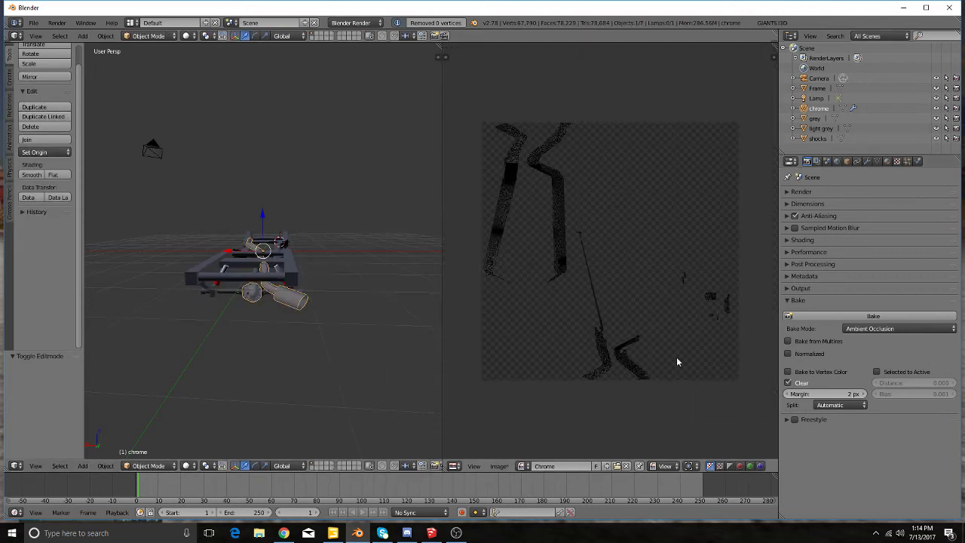
Step: Apply chrome's Edge Split modifier and merge its duplicate vertices
left_click(867, 161)
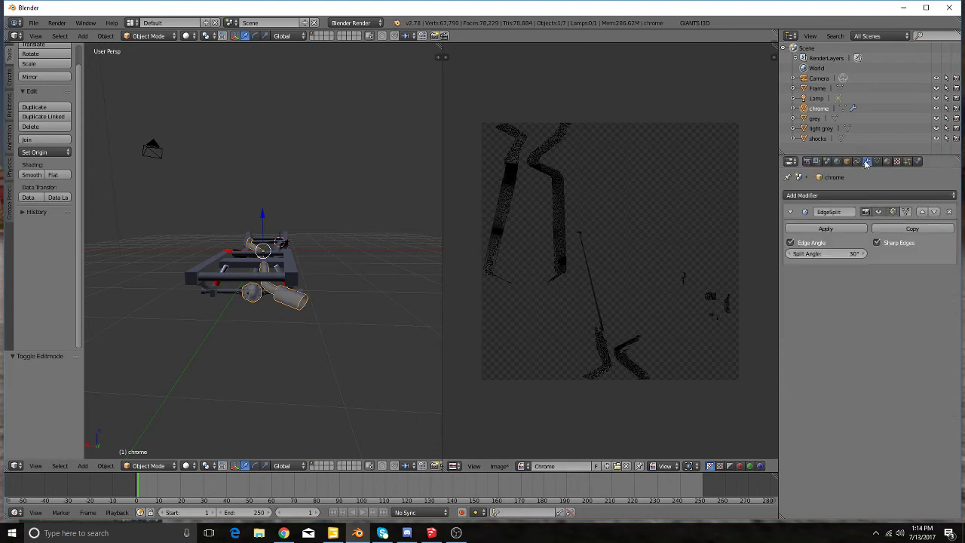
left_click(829, 228)
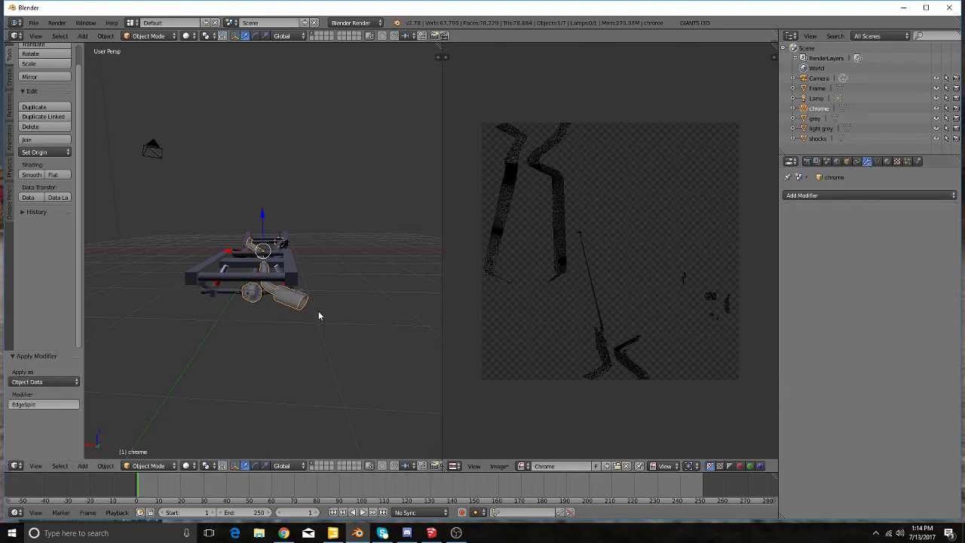
key("Tab")
left_click(38, 341)
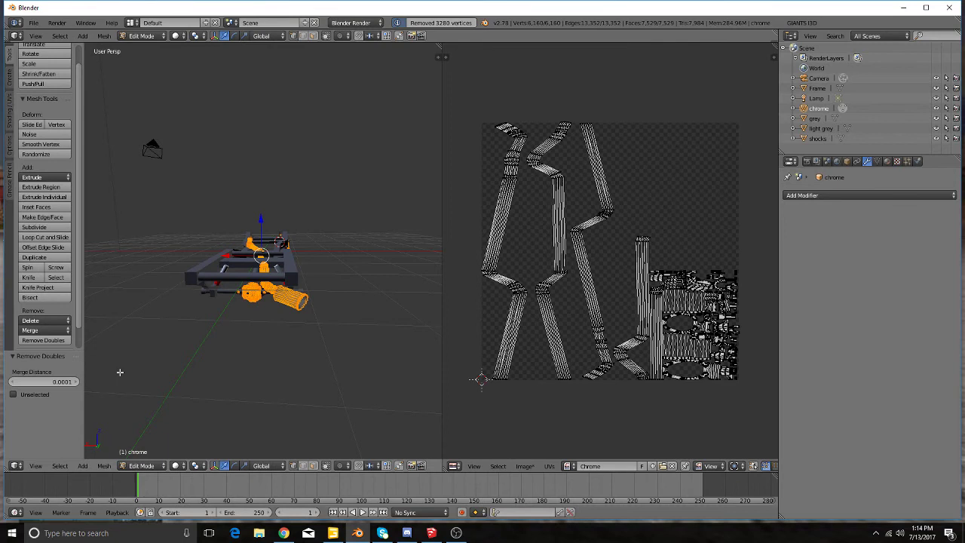
key("Tab")
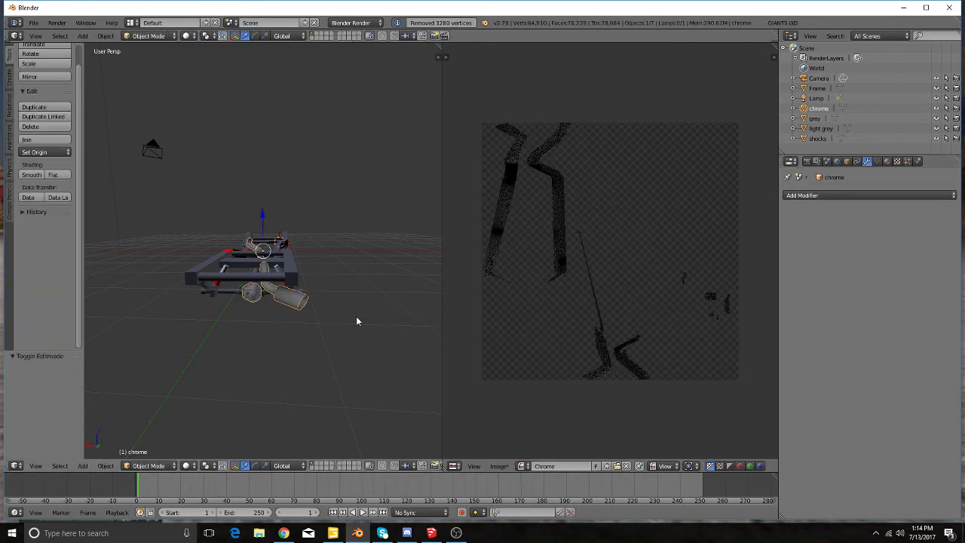
scroll(295, 322, "up", 5)
scroll(294, 322, "down", 4)
Step: Add and apply another Edge Split modifier, then add a Solidify modifier to chrome
left_click(755, 195)
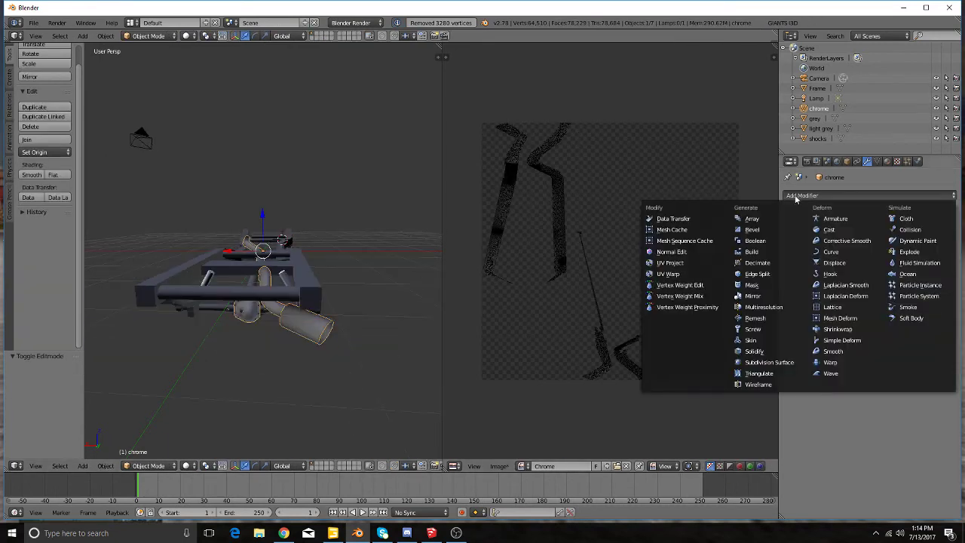
left_click(763, 274)
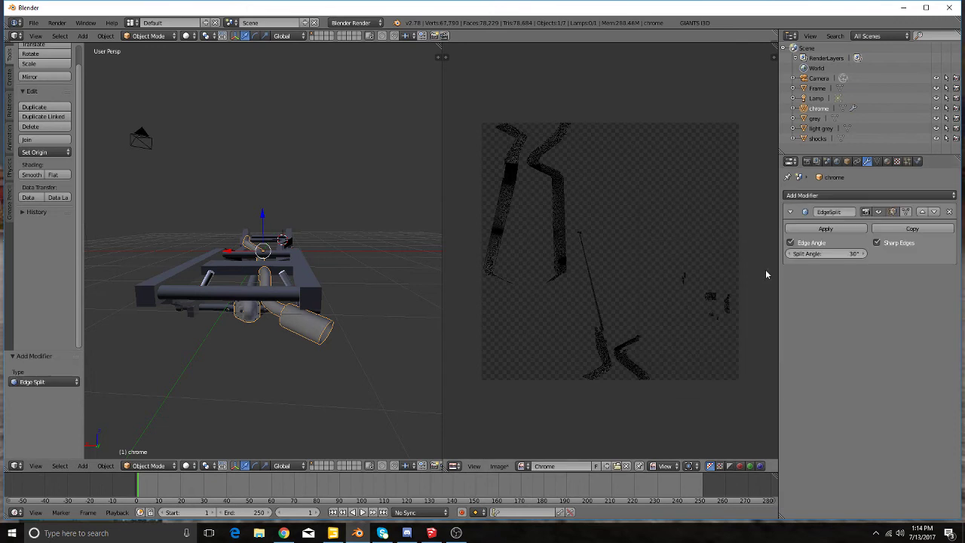
left_click(825, 230)
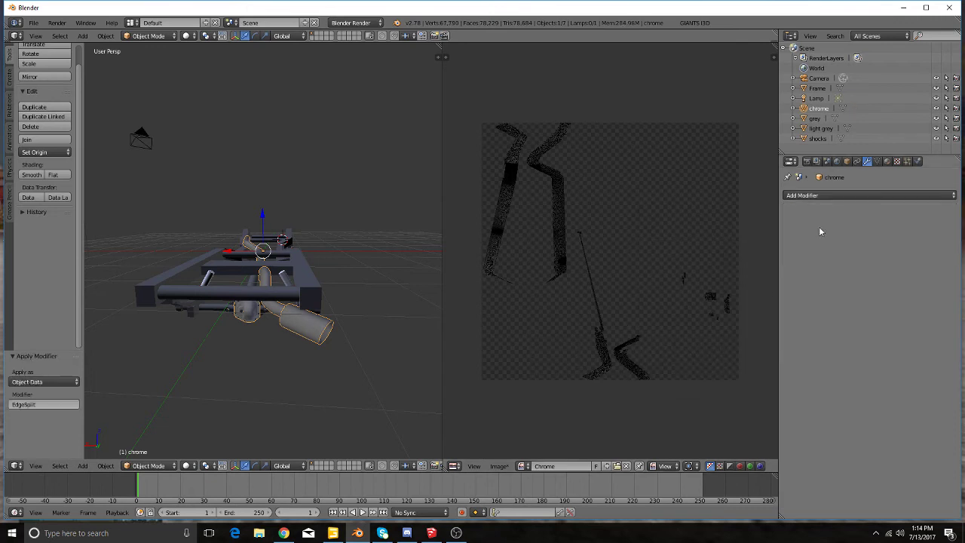
left_click(801, 196)
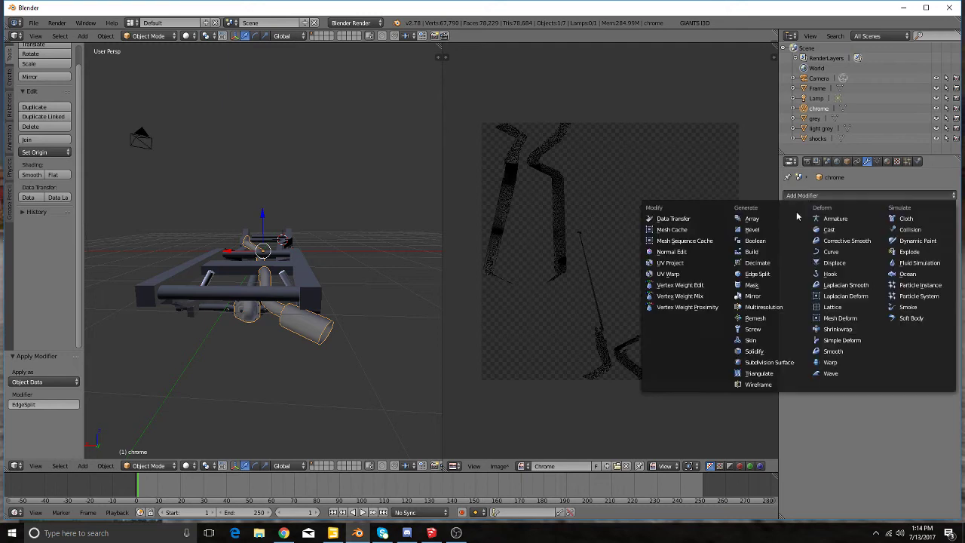
left_click(767, 351)
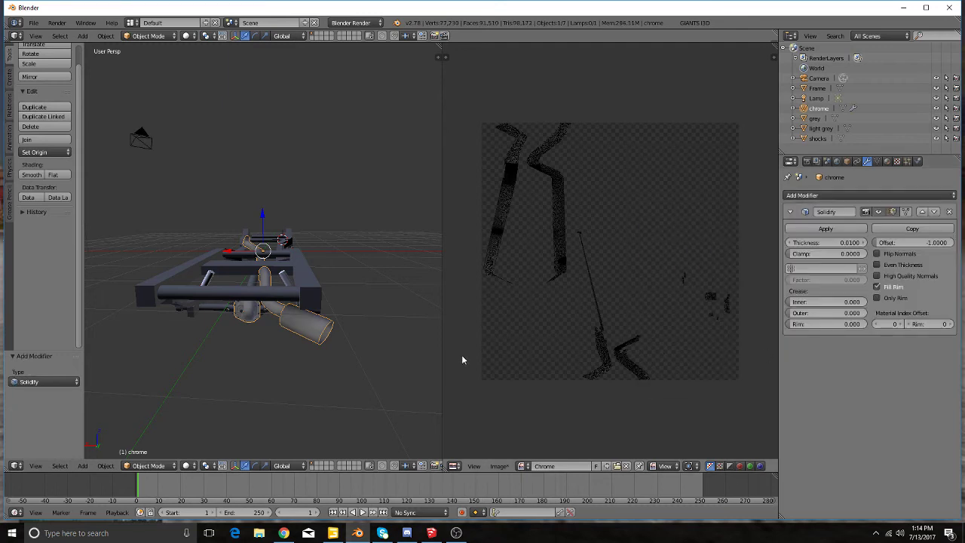
Step: Re-bake chrome's ambient occlusion, then merge away 3,280 duplicate vertices
key("Tab")
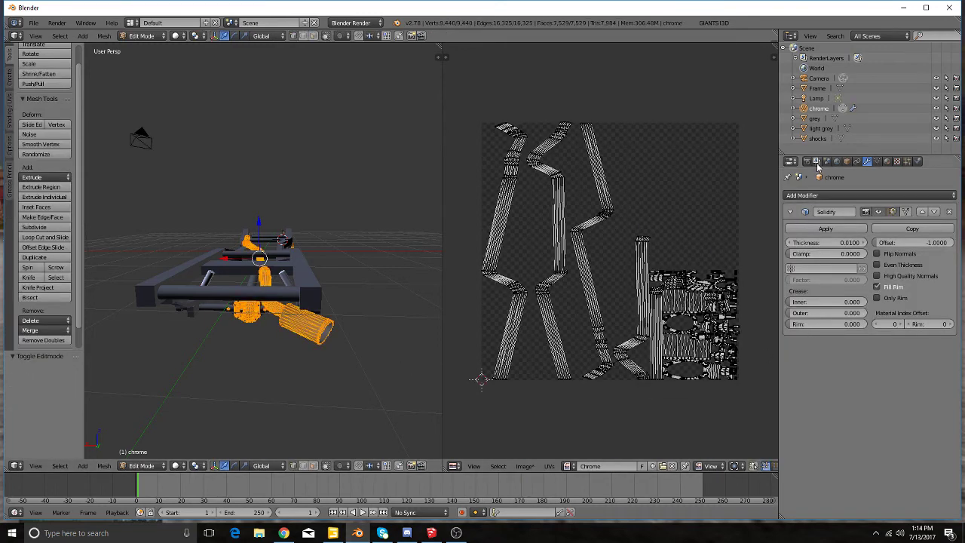
left_click(807, 161)
left_click(837, 316)
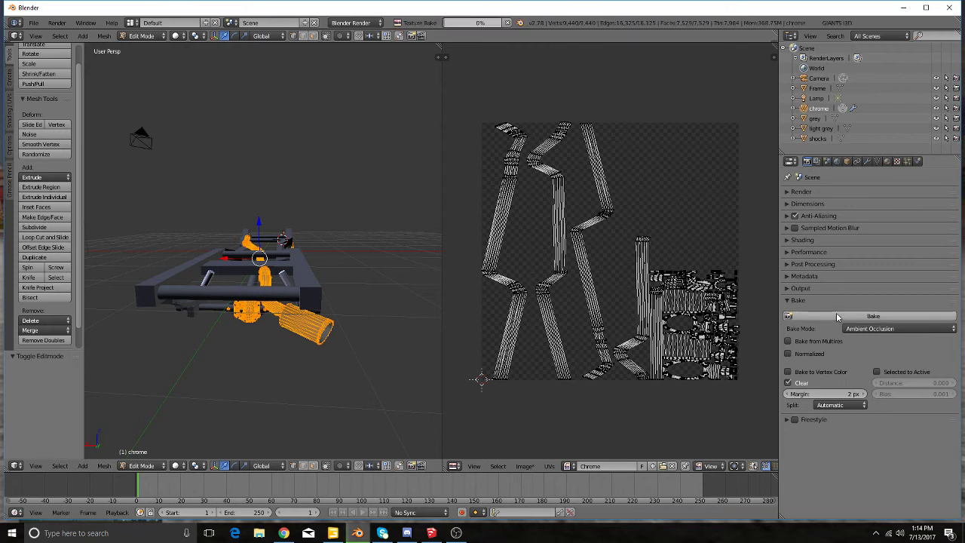
key("Tab")
scroll(504, 339, "up", 3)
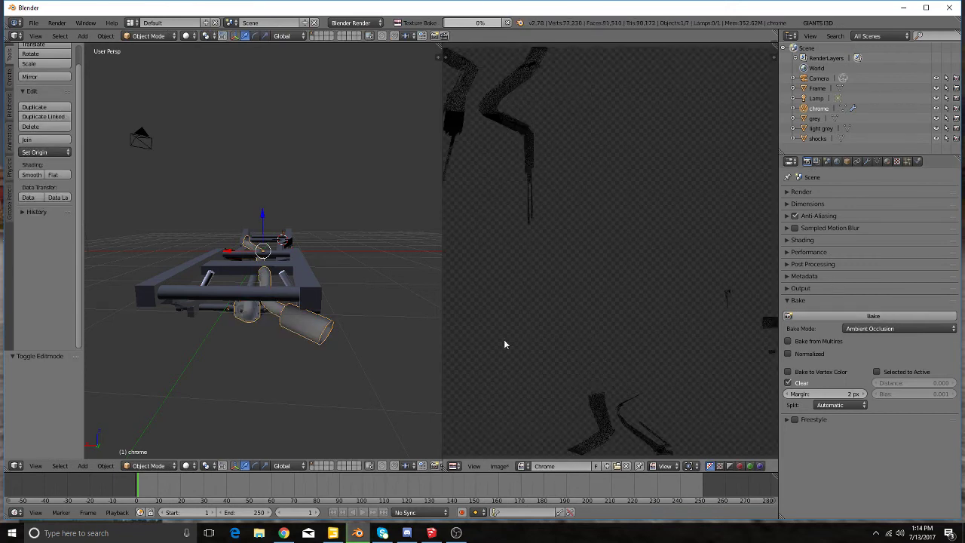
scroll(504, 344, "down", 2)
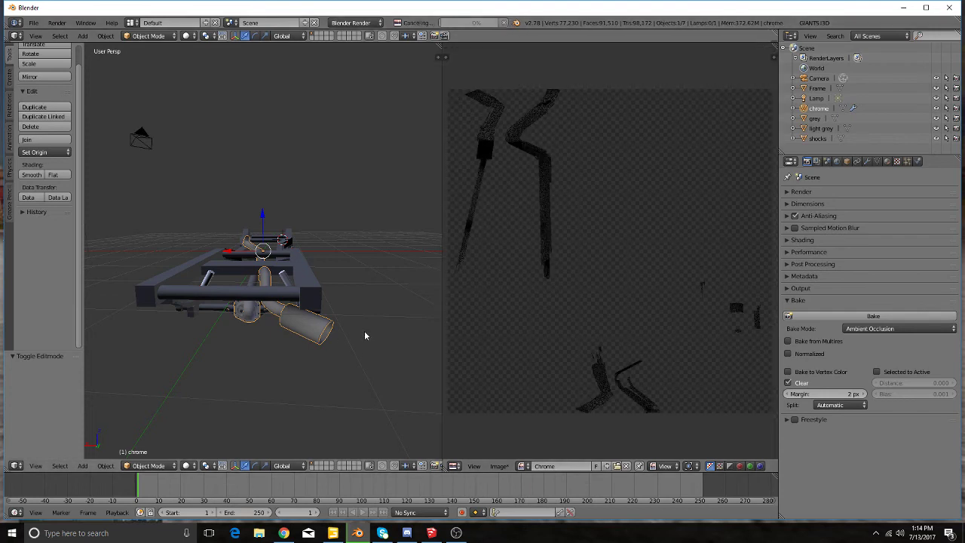
key("Tab")
left_click(45, 341)
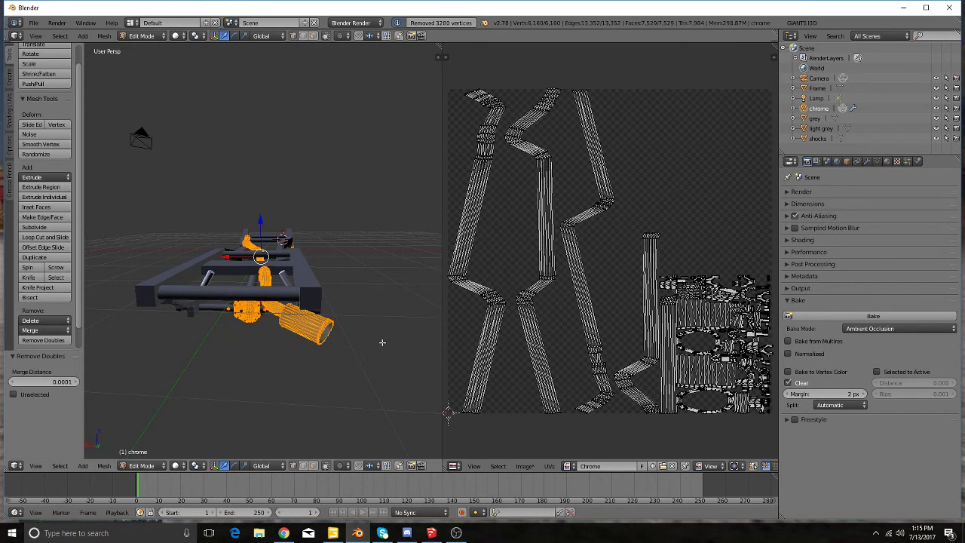
Step: Apply chrome's Solidify modifier and add an Edge Split modifier
key("Tab")
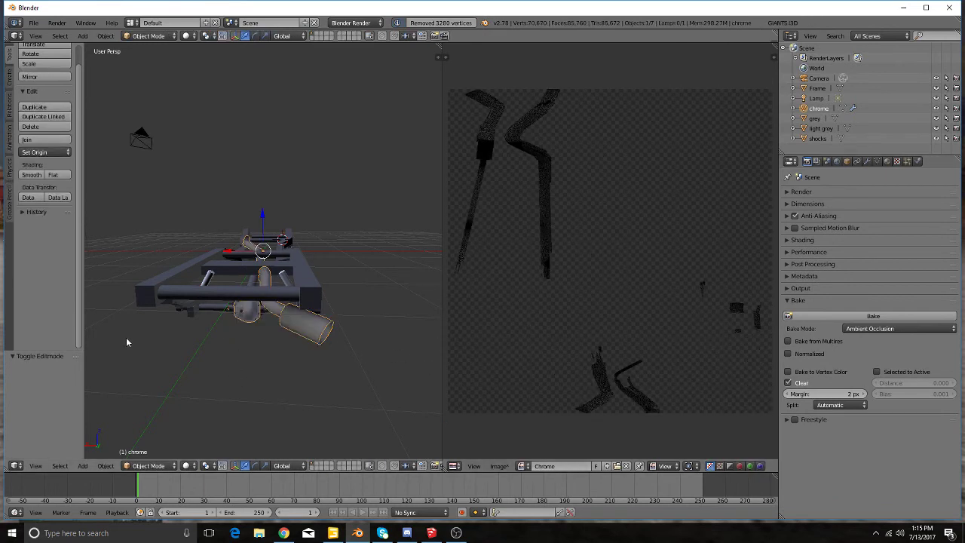
key("Tab")
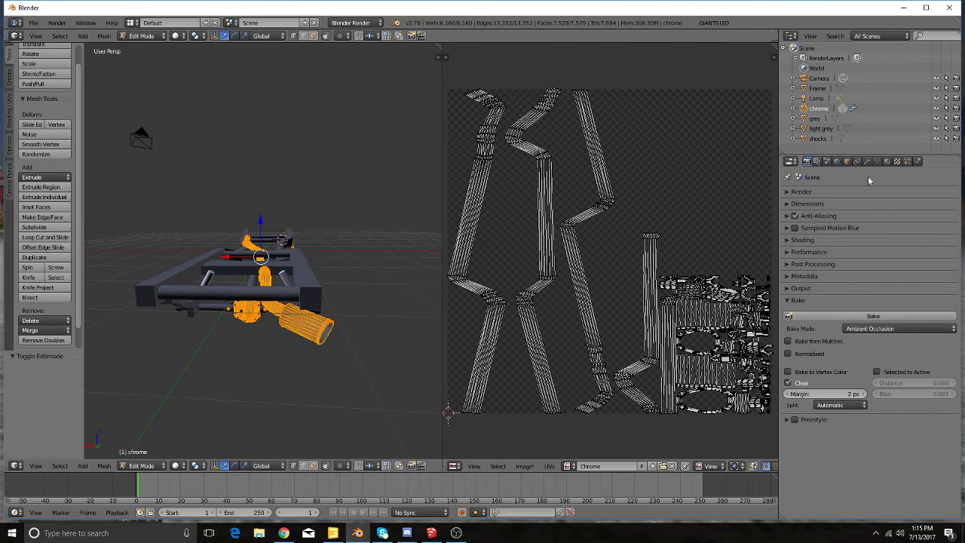
left_click(867, 161)
key("Tab")
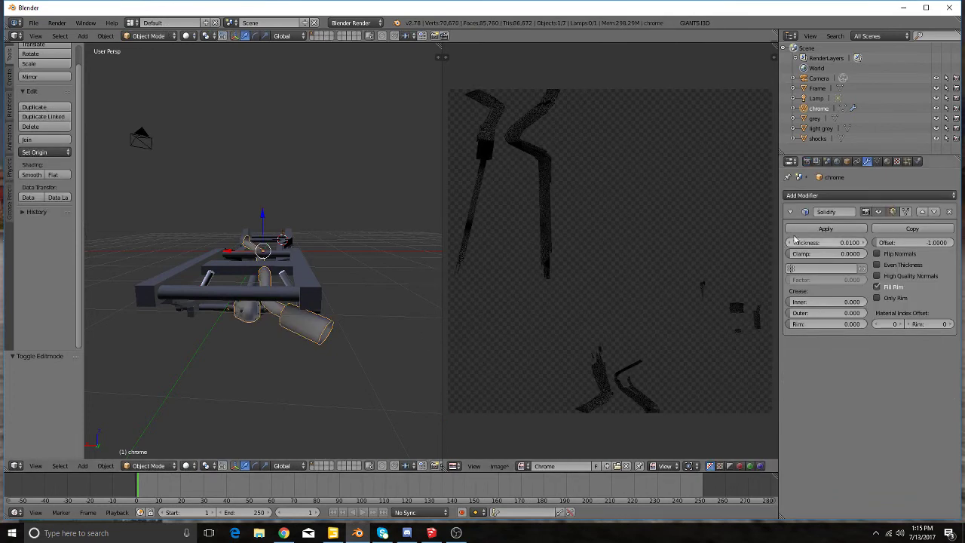
left_click(807, 228)
left_click(836, 196)
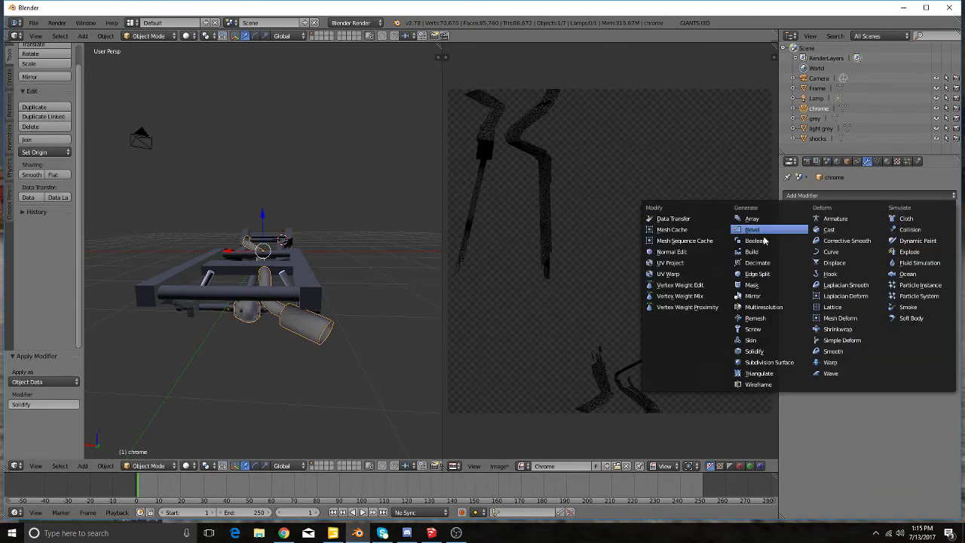
left_click(754, 275)
Step: Bake ambient occlusion into the chrome part's Chrome image
key("Tab")
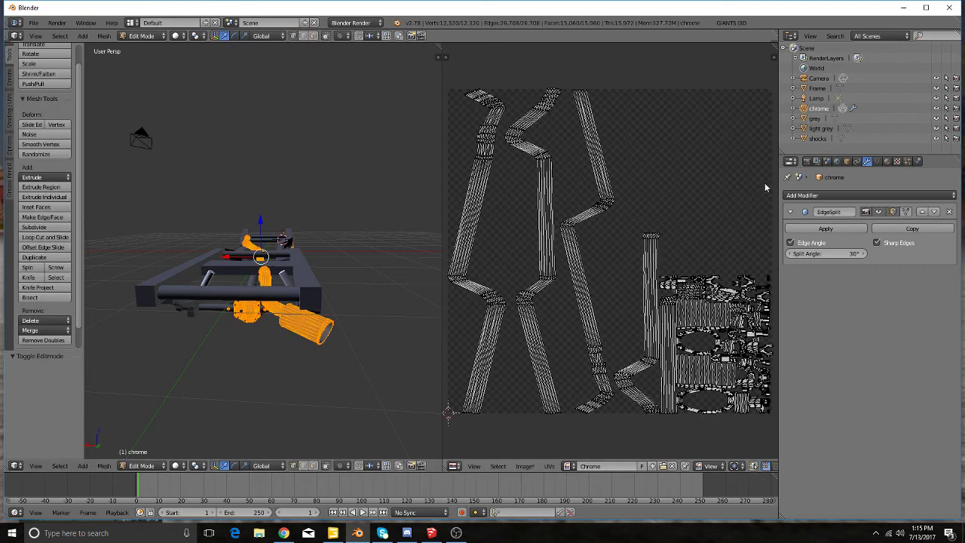
left_click(807, 161)
left_click(830, 316)
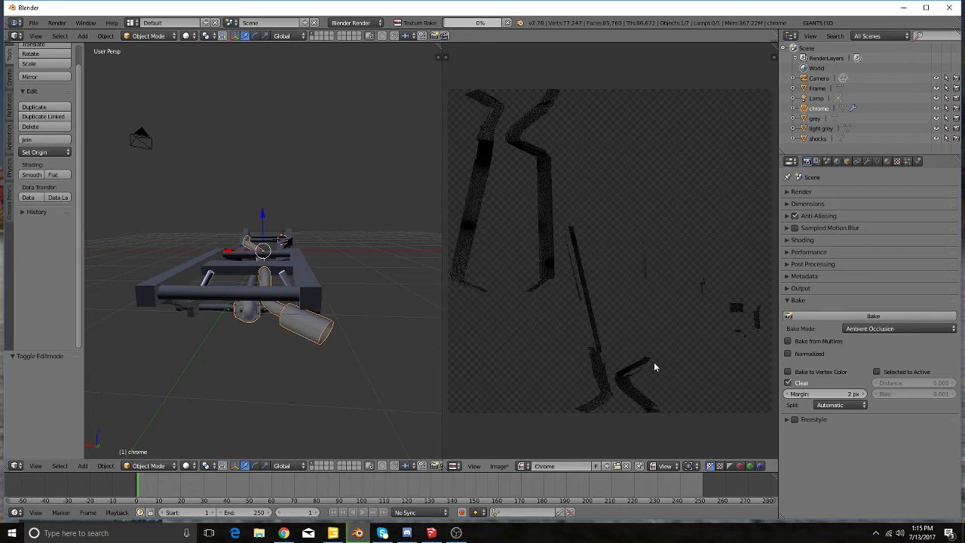
left_click(506, 24)
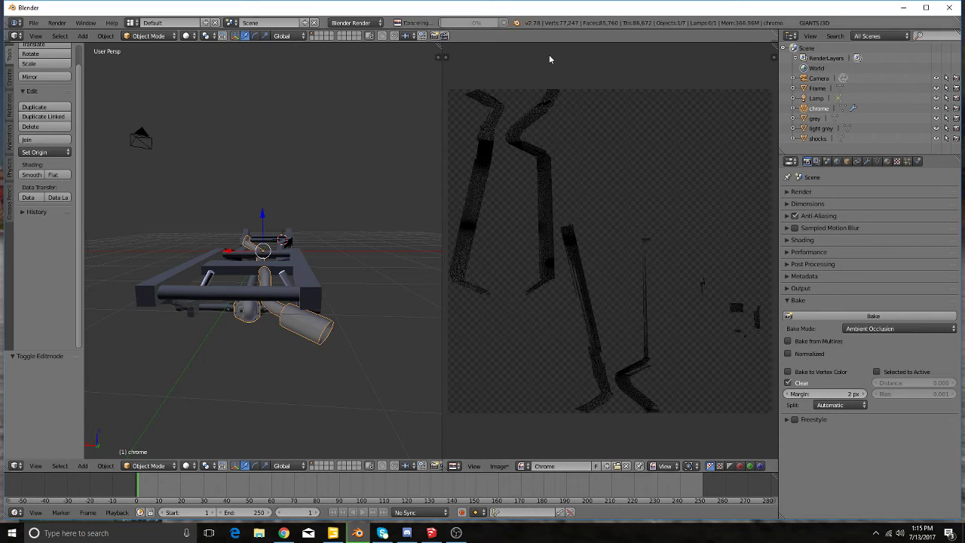
Step: Make Frame active and set its material's specular colour to black
left_click(821, 88)
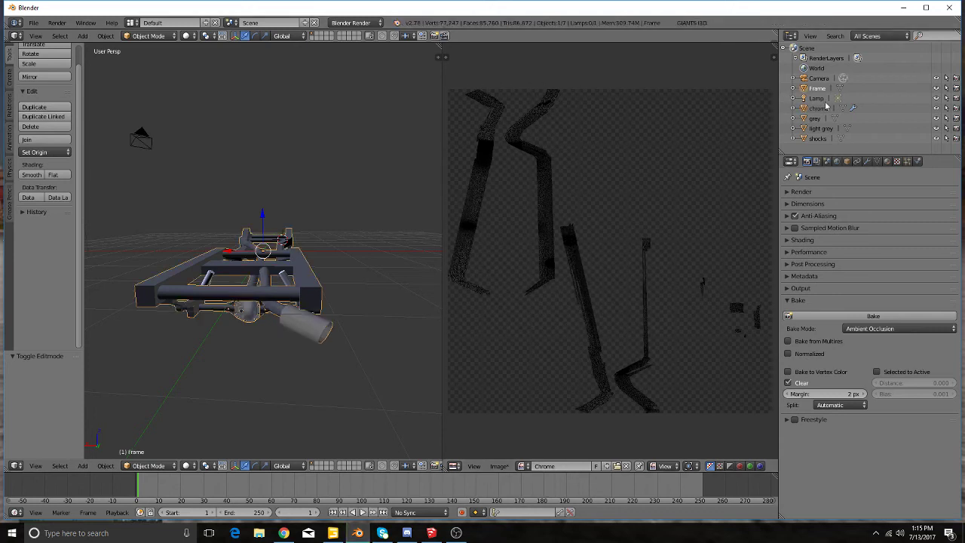
left_click(887, 162)
scroll(829, 249, "up", 1)
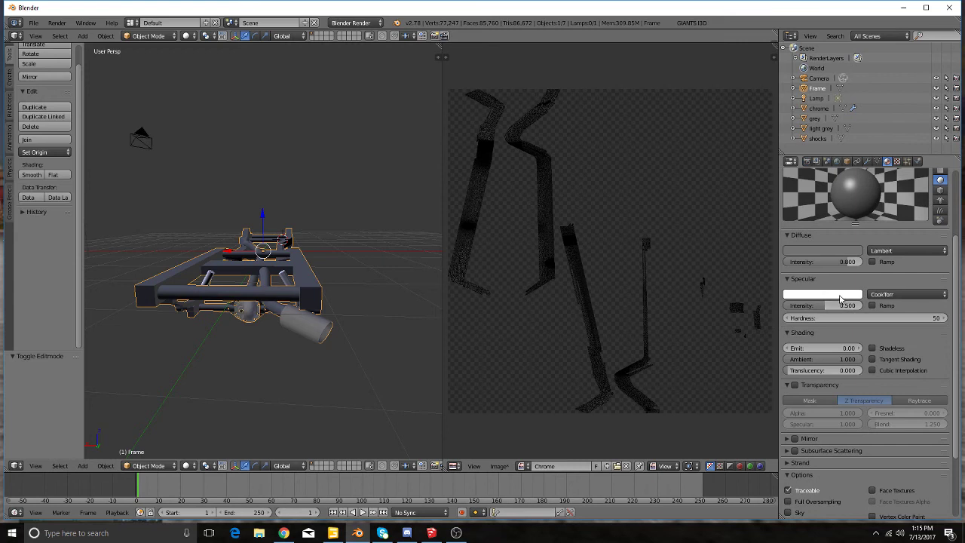
left_click(822, 294)
left_click_drag(876, 168, 875, 227)
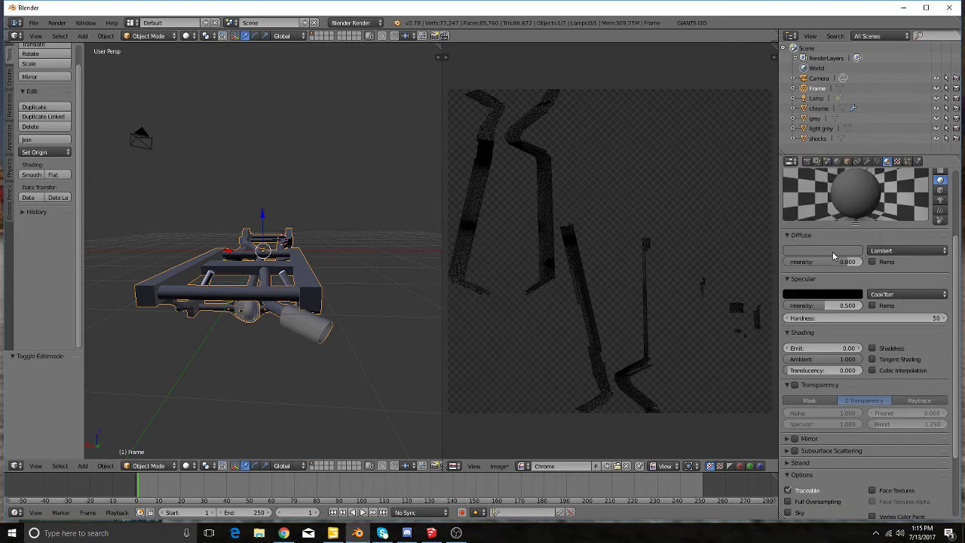
Step: Rename the material from _0136_Charcoal to 'Frame'
scroll(834, 256, "up", 5)
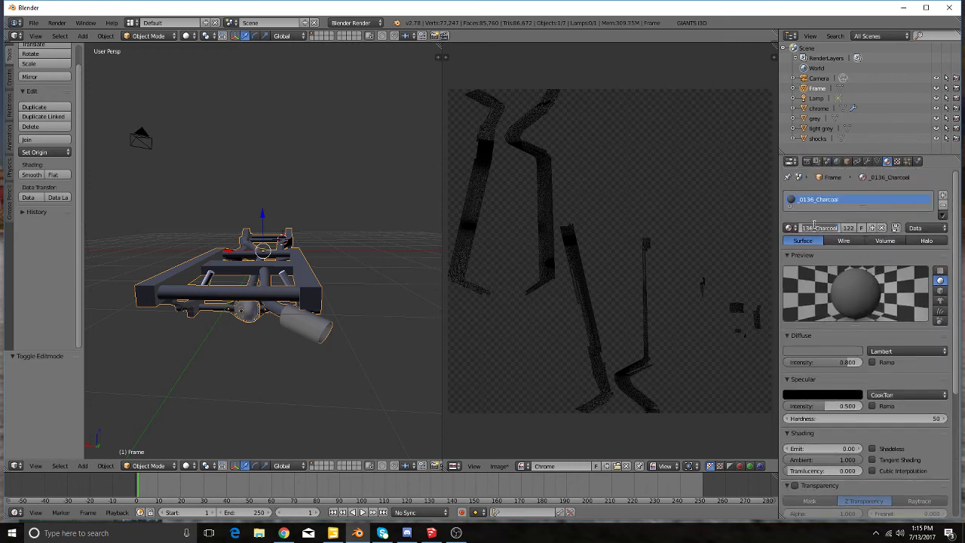
type("fRAME")
key("Return")
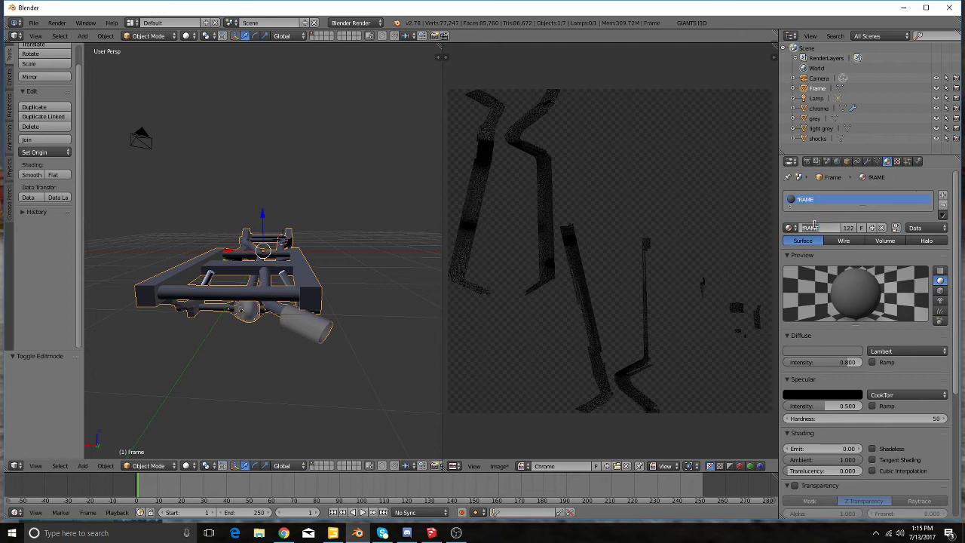
type("Frame")
key("Return")
left_click(817, 229)
type("e")
key("Return")
Step: Unwrap the whole Frame mesh with Smart UV Project
key("Tab")
key("u")
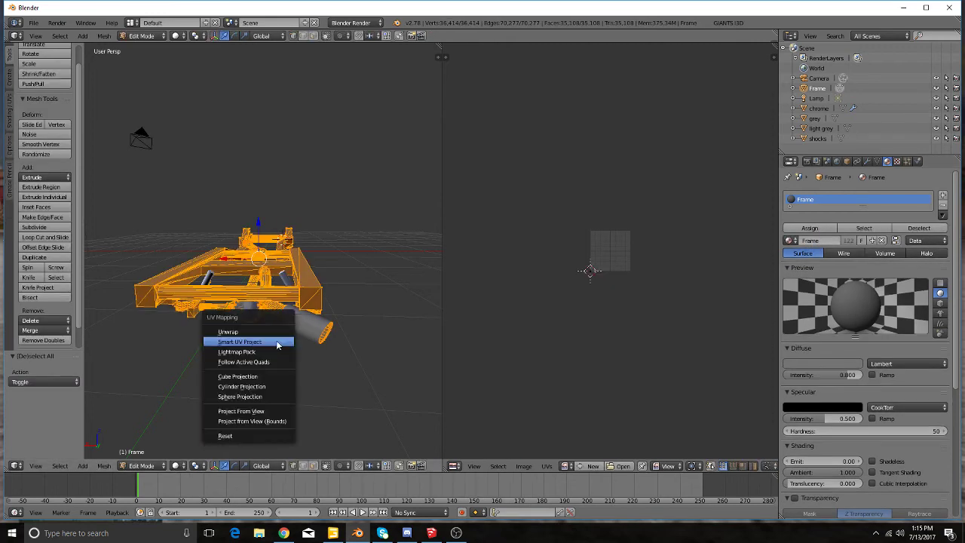
left_click(276, 341)
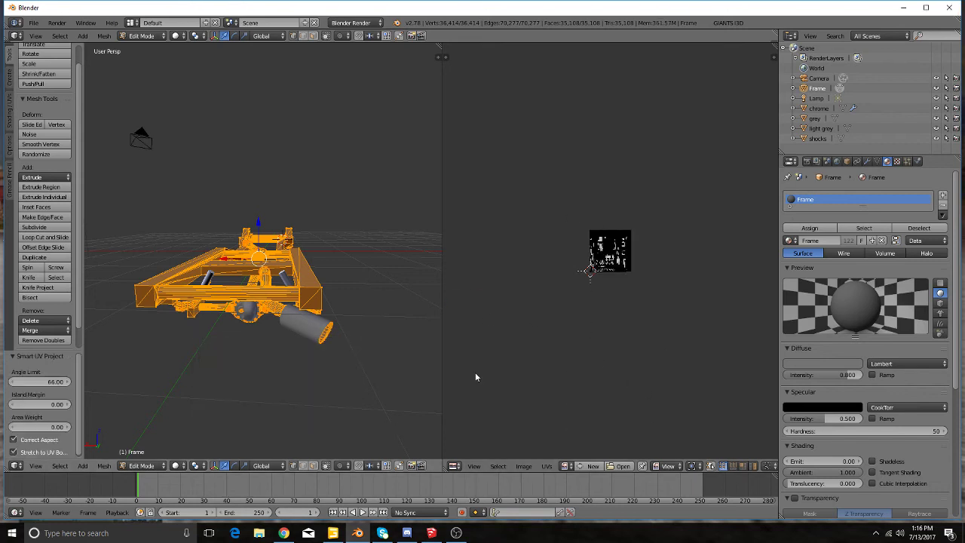
Step: Create a new 2048 px bake image named 'Frame'
left_click(594, 467)
left_click(614, 428)
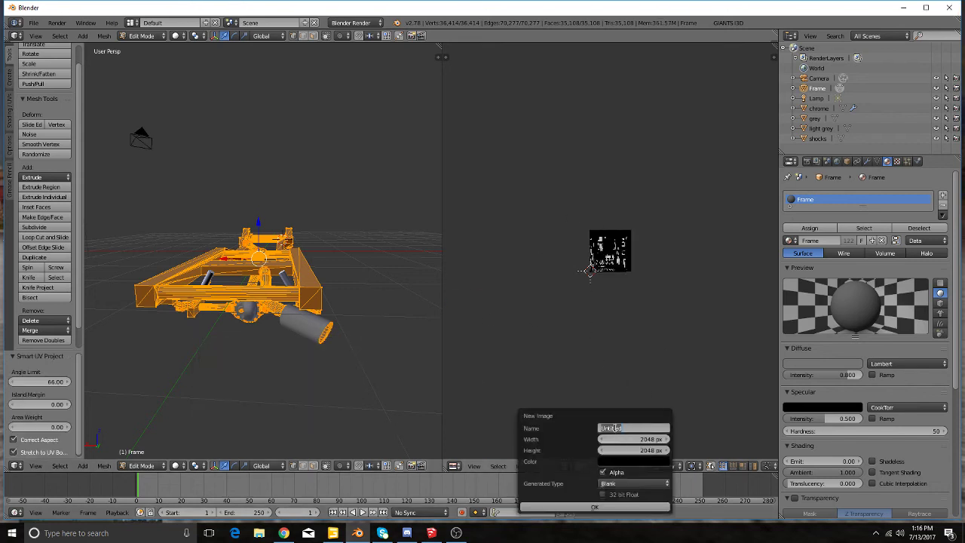
type("Frame")
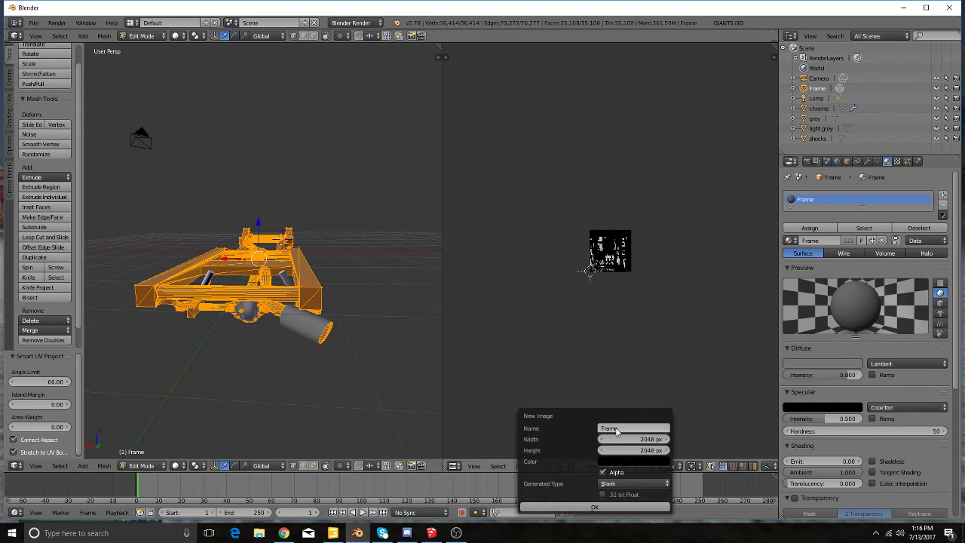
key("Return")
left_click(595, 507)
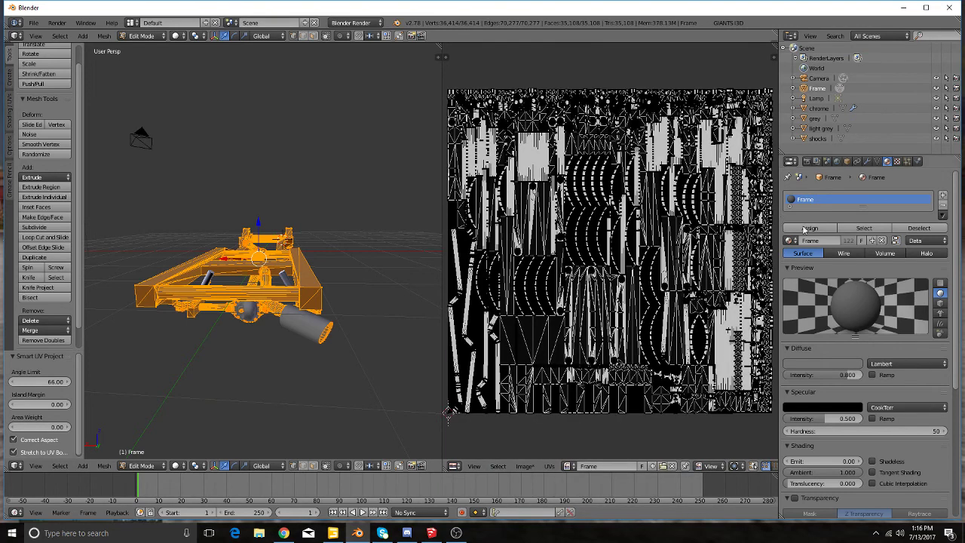
left_click(807, 162)
Step: Bake ambient occlusion into the Frame image and zoom in on its grey-shaded UV islands
left_click(833, 318)
scroll(593, 306, "up", 3)
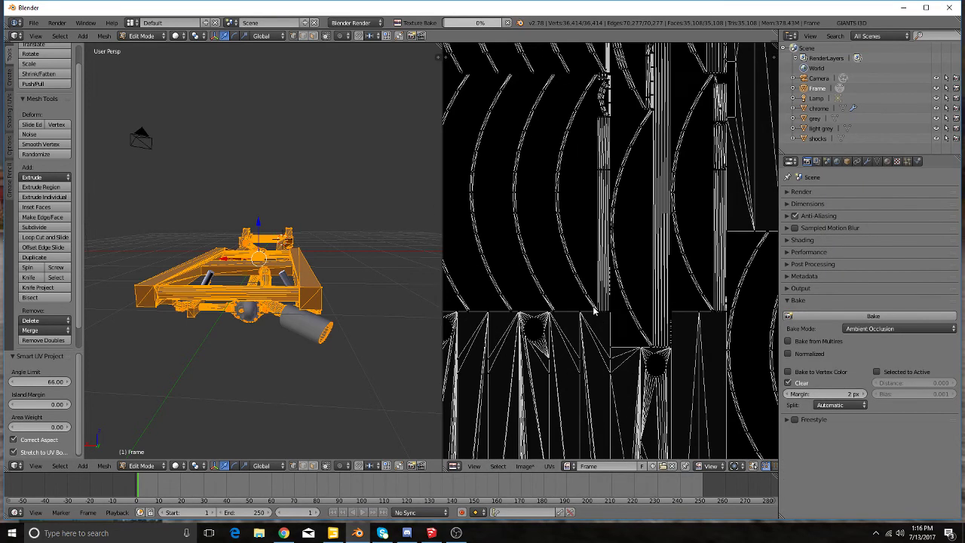
scroll(593, 306, "up", 2)
scroll(593, 308, "up", 3)
scroll(592, 308, "down", 2)
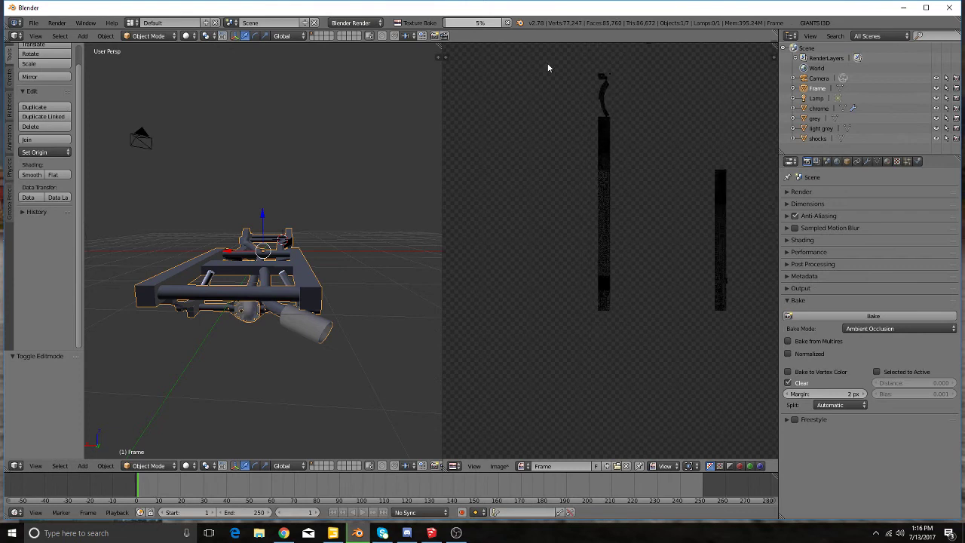
scroll(589, 160, "down", 2)
scroll(589, 160, "down", 2)
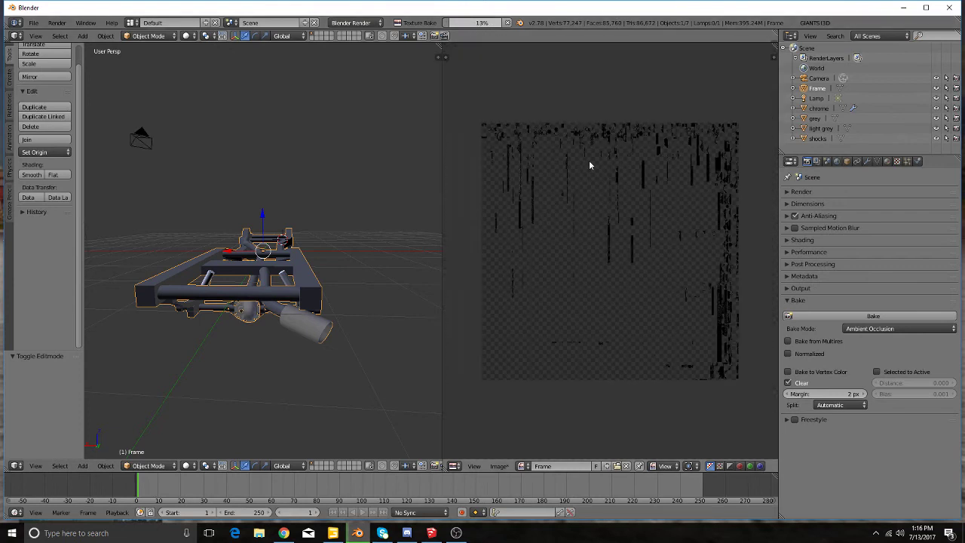
scroll(589, 163, "up", 3)
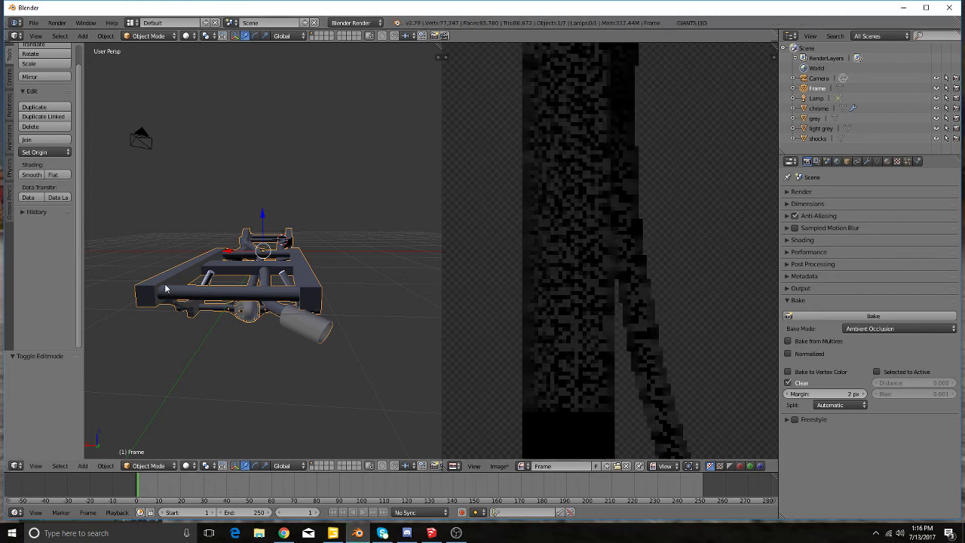
scroll(161, 287, "down", 4)
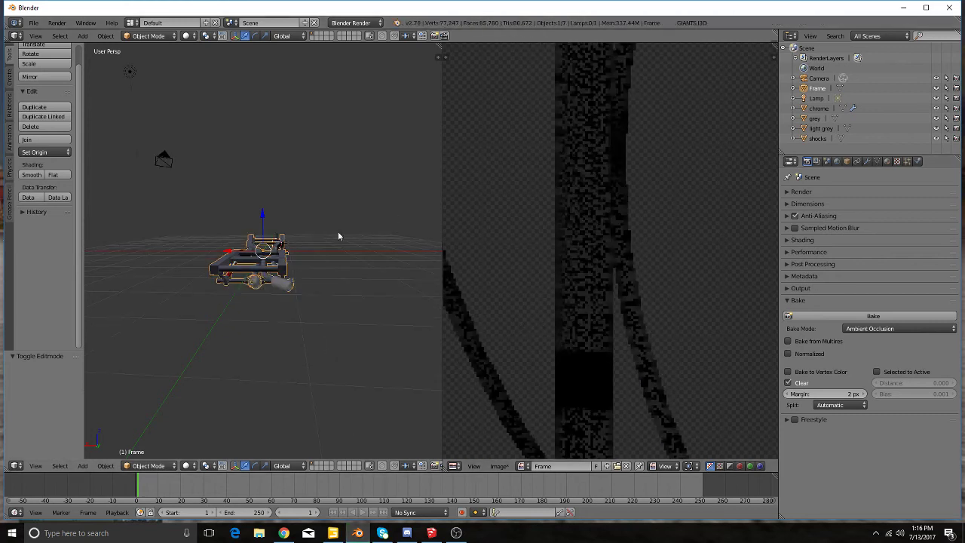
Step: Reselect the whole Frame mesh, centre the view on it, and briefly check the shocks object
key("Tab")
key("a")
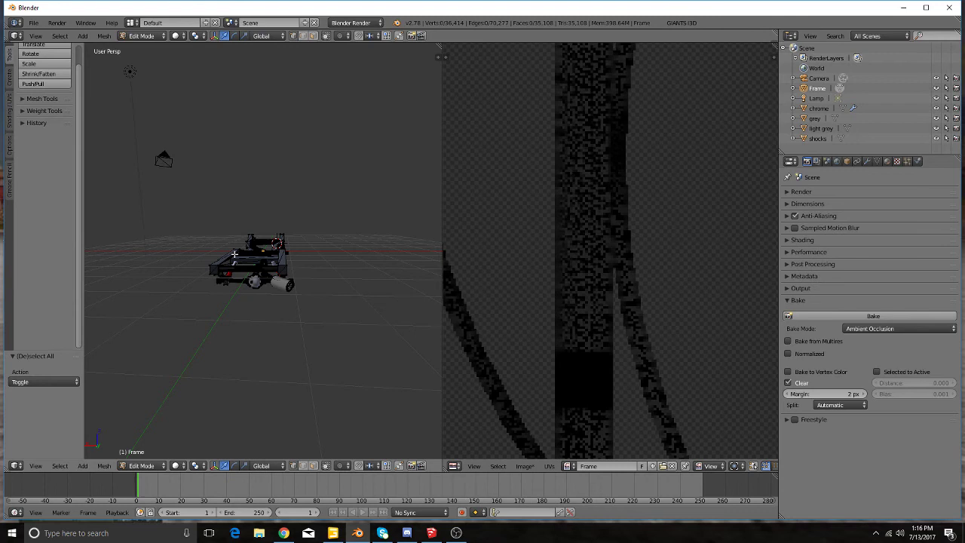
key("a")
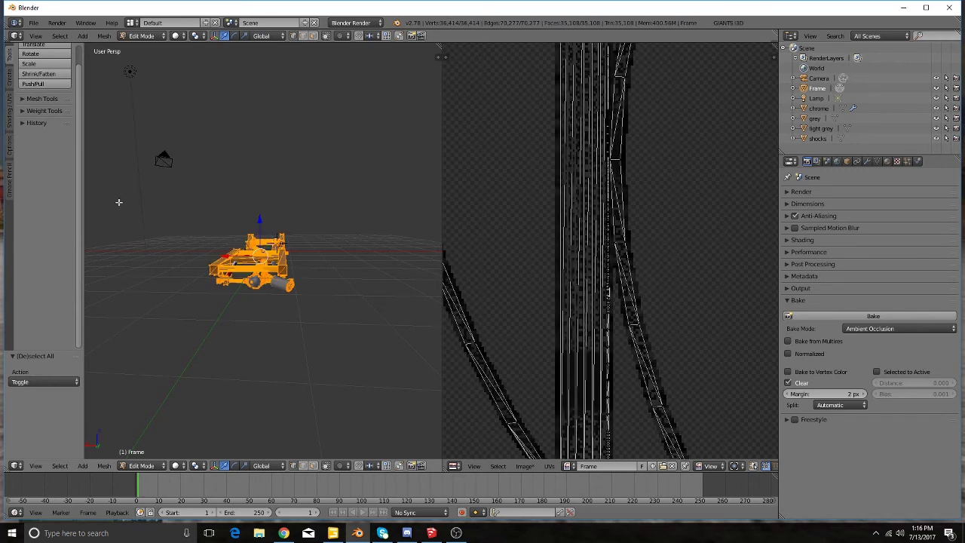
key("KP_Decimal")
scroll(69, 168, "up", 2)
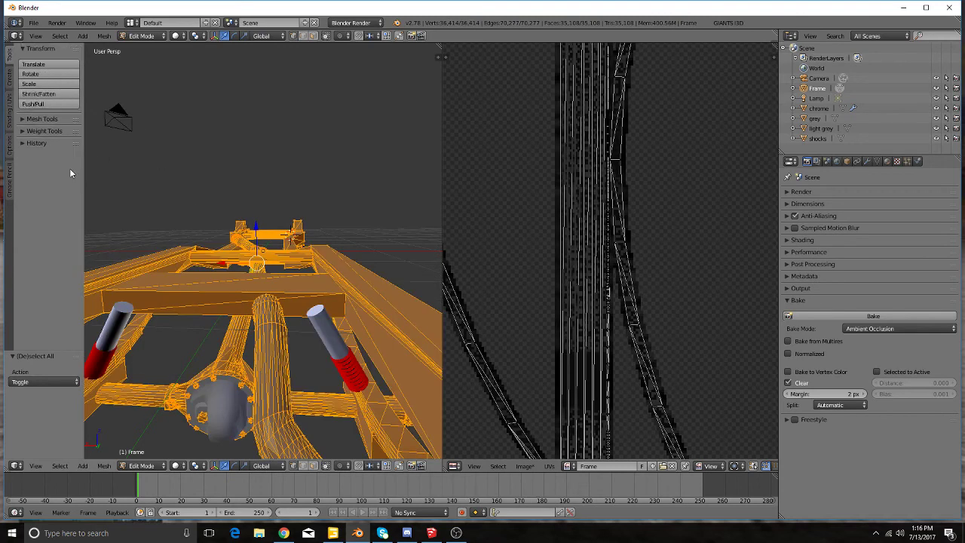
scroll(209, 288, "down", 8)
key("Tab")
right_click(237, 265)
key("Tab")
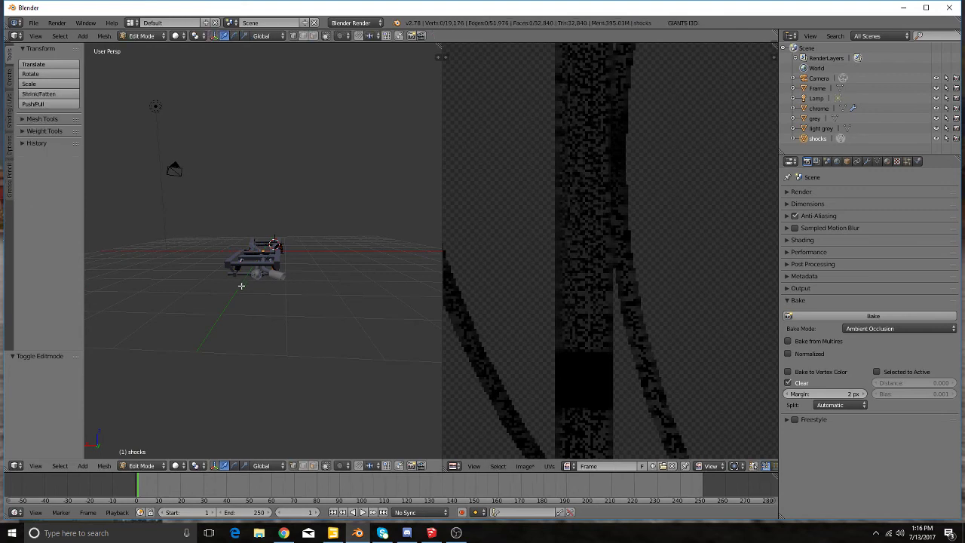
key("Tab")
key("Tab")
key("Tab")
right_click(237, 270)
key("Tab")
Step: Run Remove Doubles on the full Frame mesh, removing 27,091 vertices
key("a")
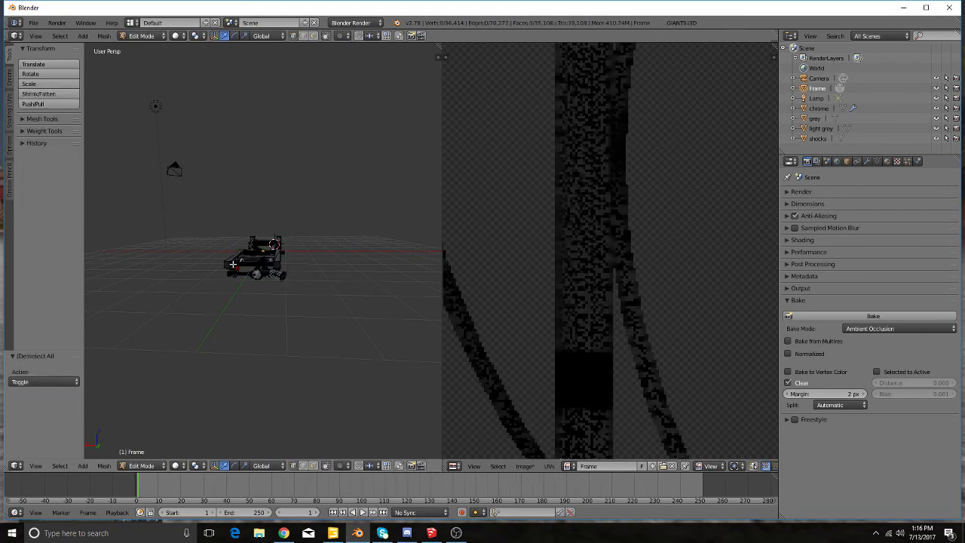
key("a")
left_click(52, 120)
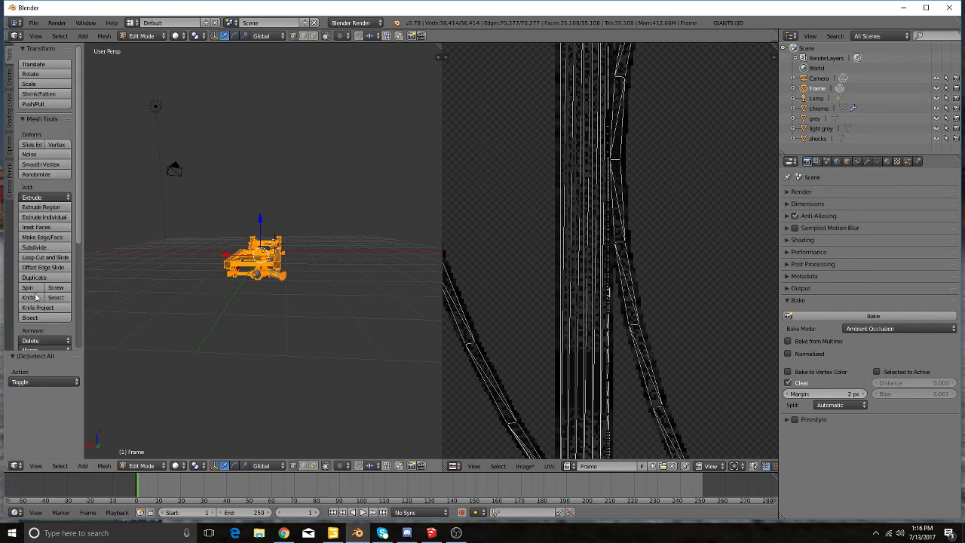
scroll(41, 330, "down", 1)
left_click(43, 340)
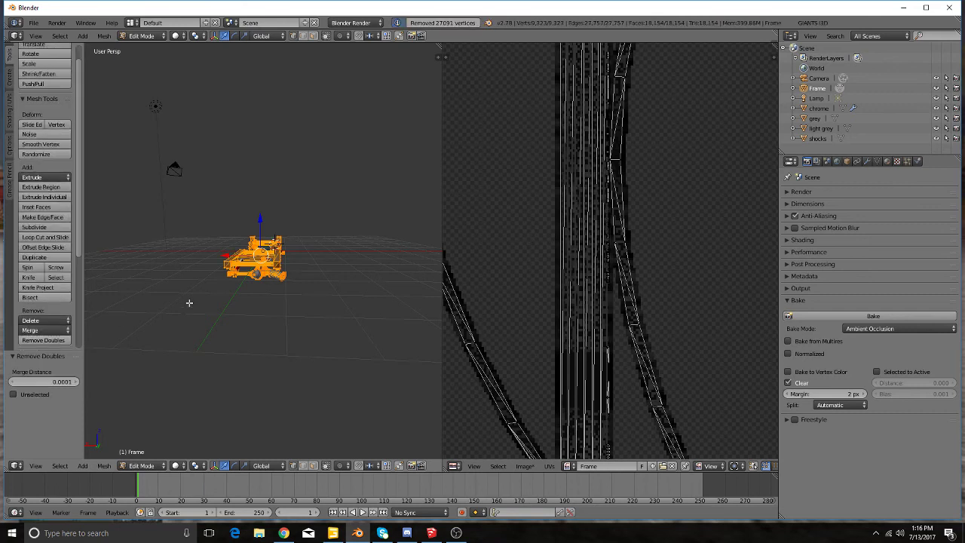
scroll(201, 260, "up", 2)
key("Tab")
Step: Add and apply an Edge Split modifier on the frame, then add a Solidify modifier
scroll(286, 300, "up", 3)
middle_click_drag(286, 299, 423, 300)
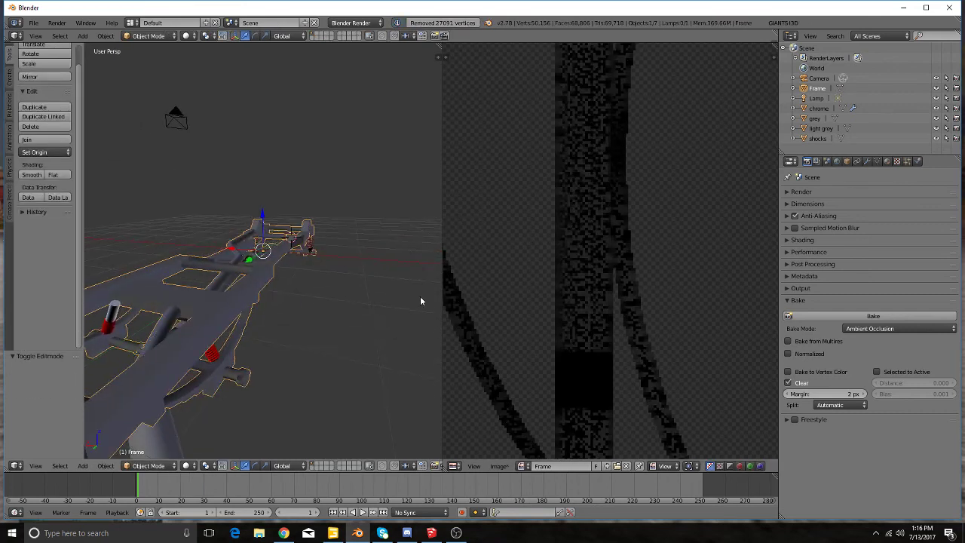
left_click(867, 160)
left_click(865, 195)
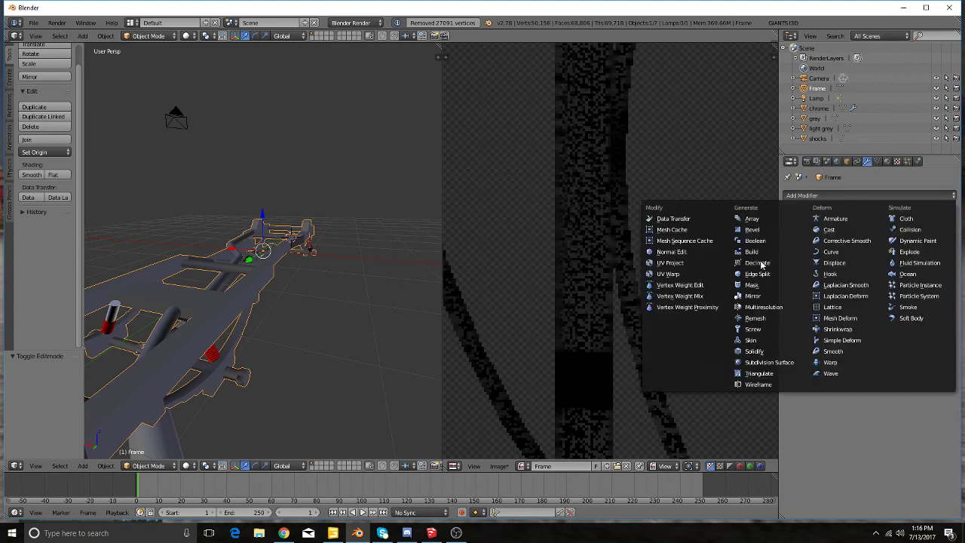
left_click(757, 274)
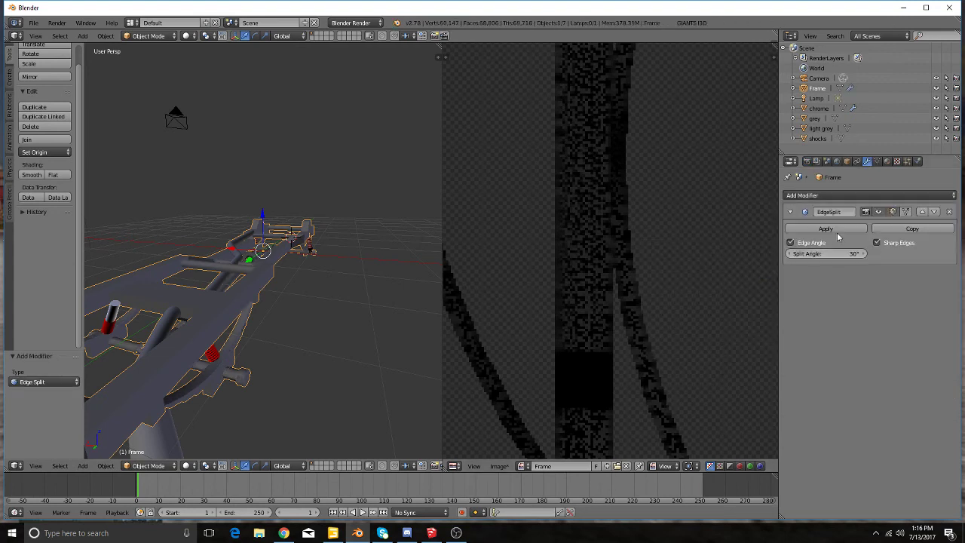
left_click(803, 234)
left_click(834, 196)
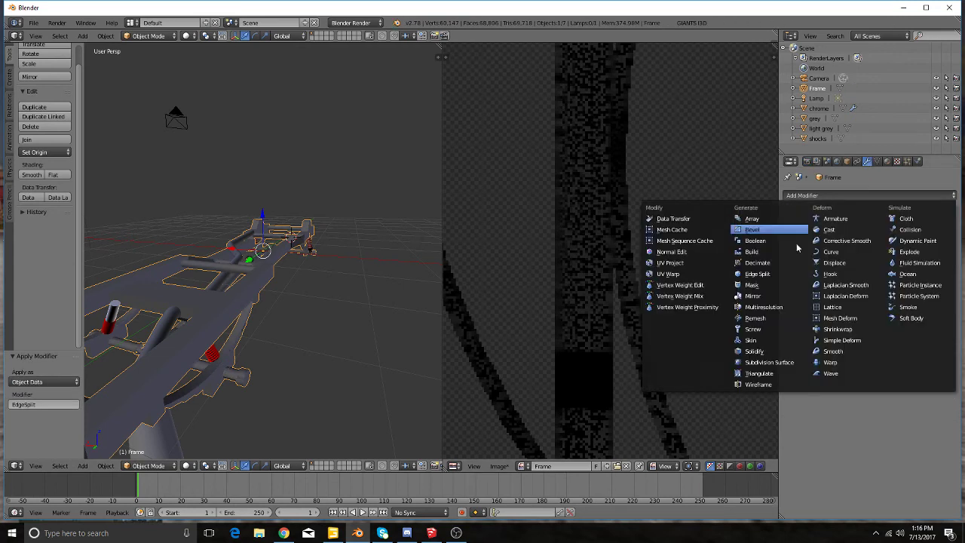
left_click(770, 353)
scroll(377, 322, "down", 3)
key("Tab")
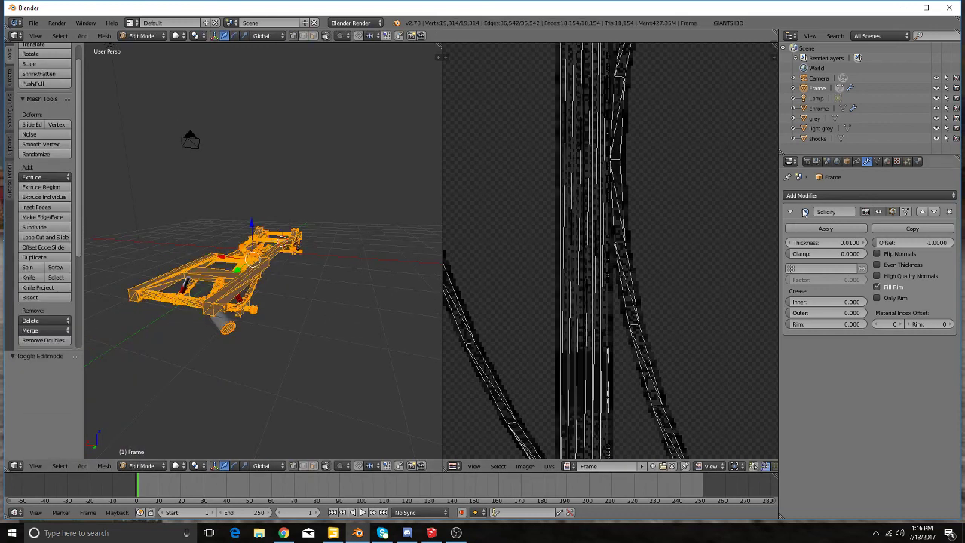
left_click(808, 160)
Step: Start the Frame's ambient occlusion bake and restore the Blender window from maximized
left_click(859, 316)
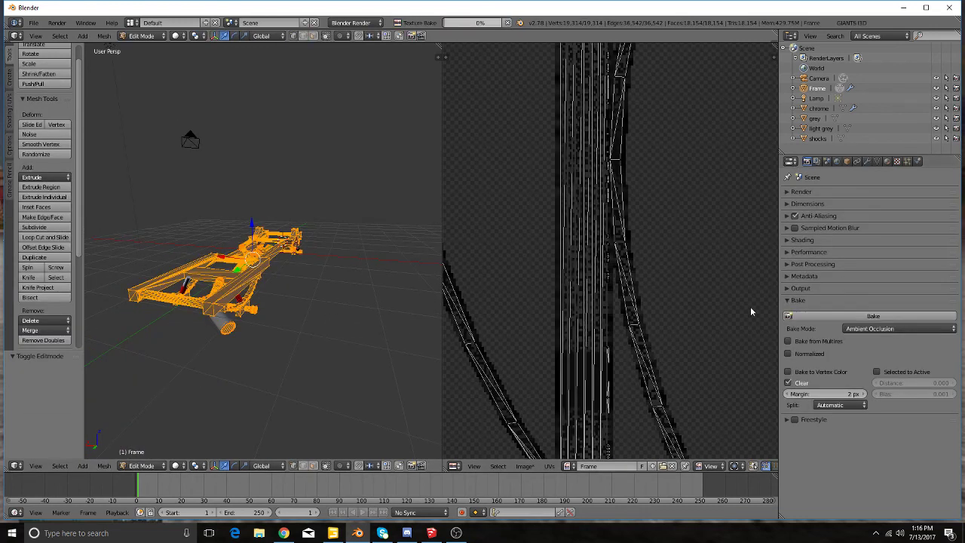
key("Tab")
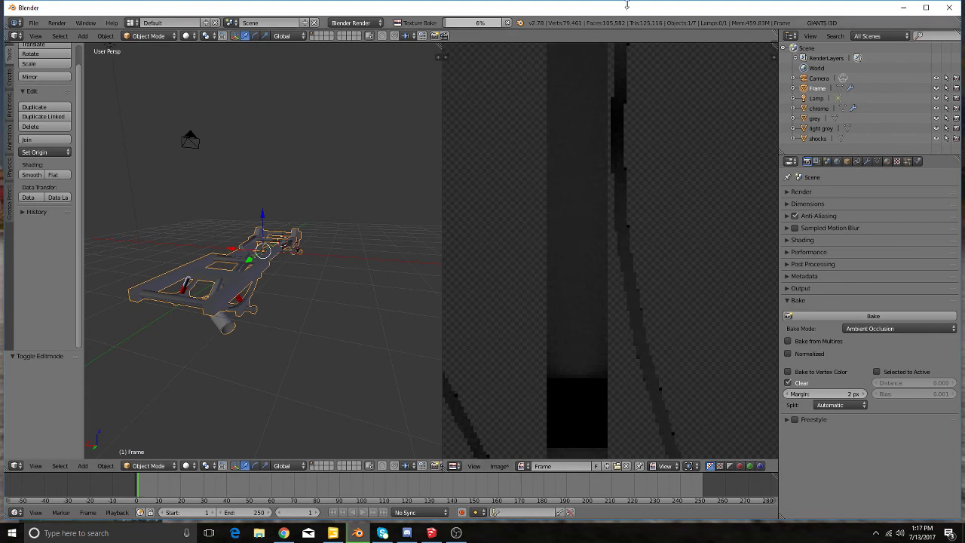
left_click_drag(625, 6, 610, 15)
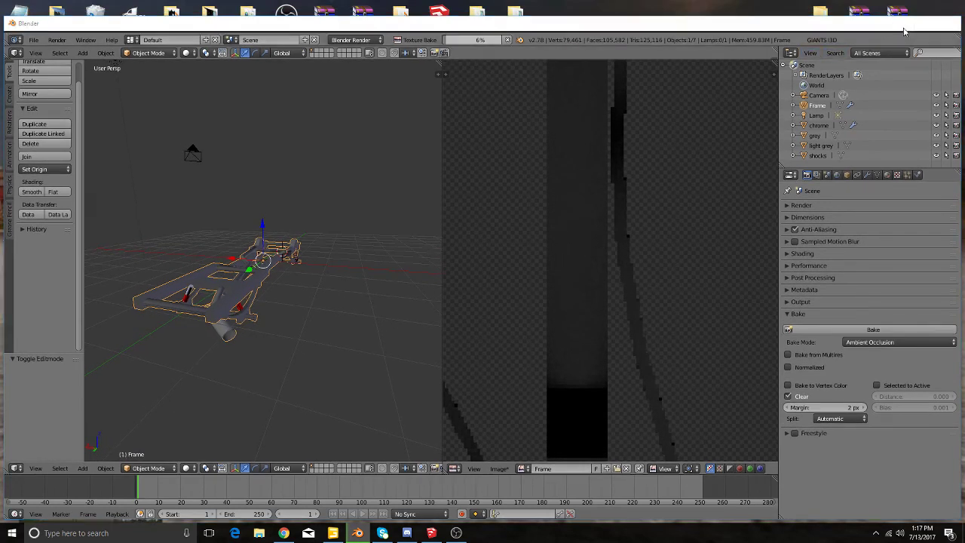
Step: Create a new desktop folder named 'fordodge' for the baked images, then return to Blender
key("super+d")
left_click_drag(36, 341, 303, 288)
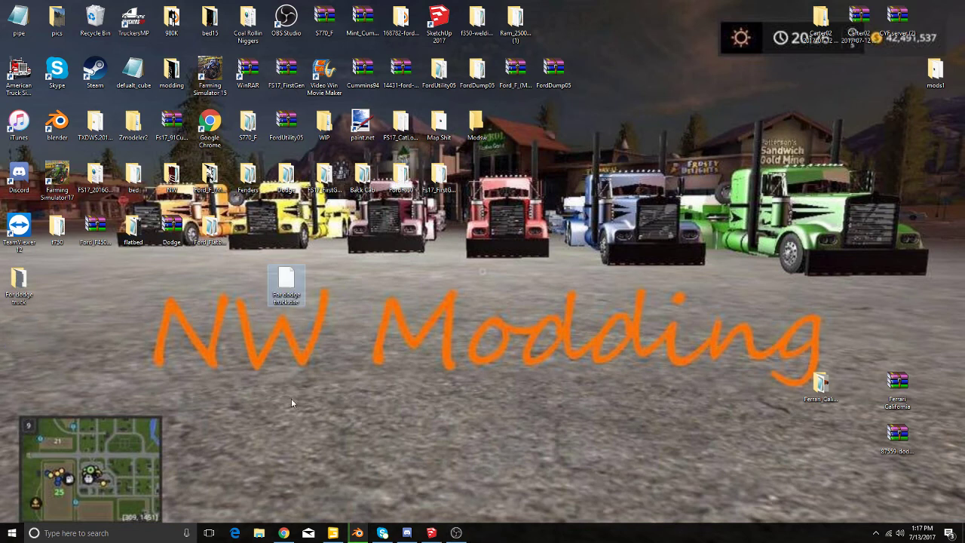
right_click(326, 408)
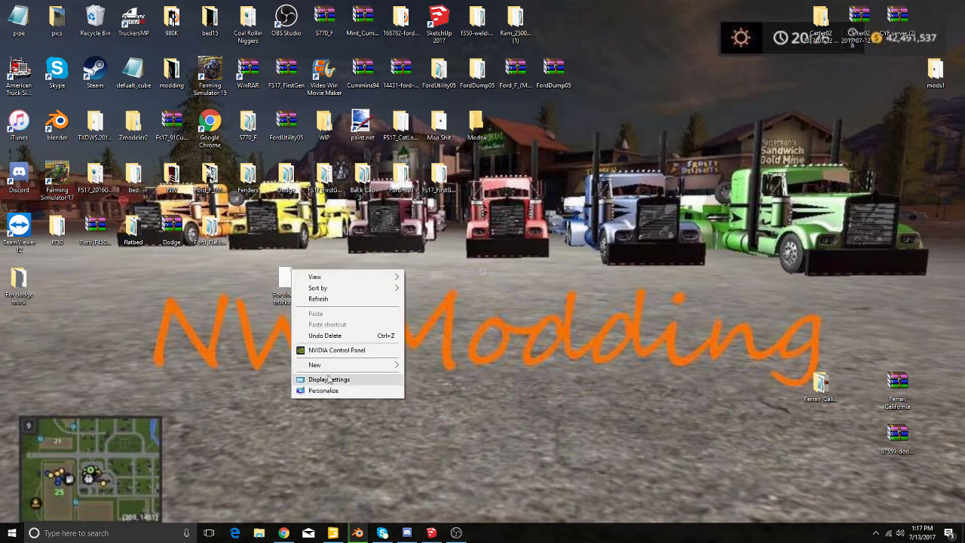
mouse_move(347, 366)
left_click(465, 365)
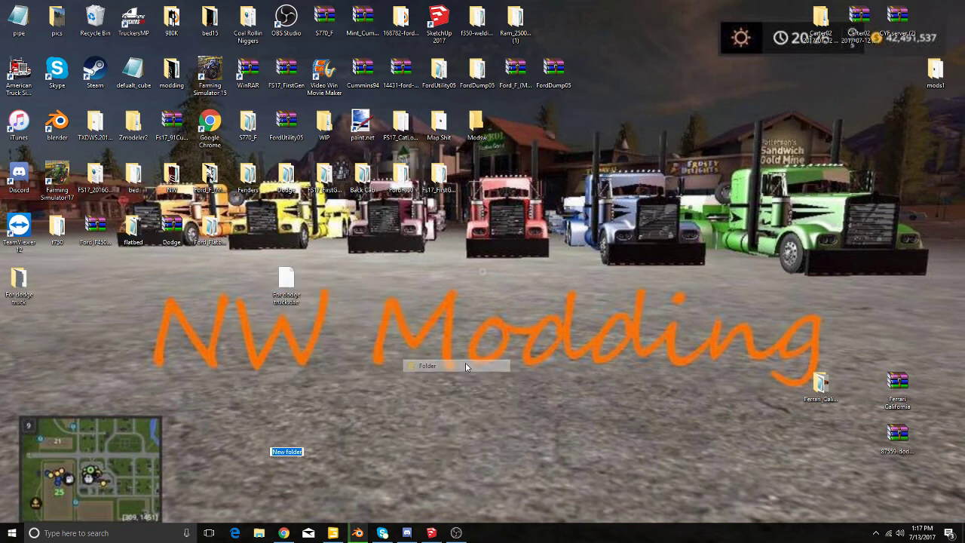
type("fordodge")
key("Return")
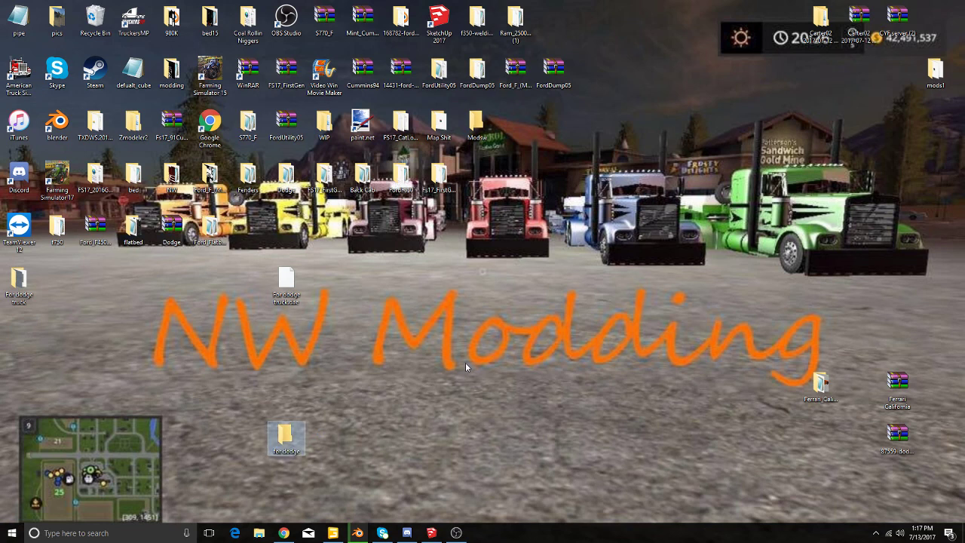
left_click(359, 532)
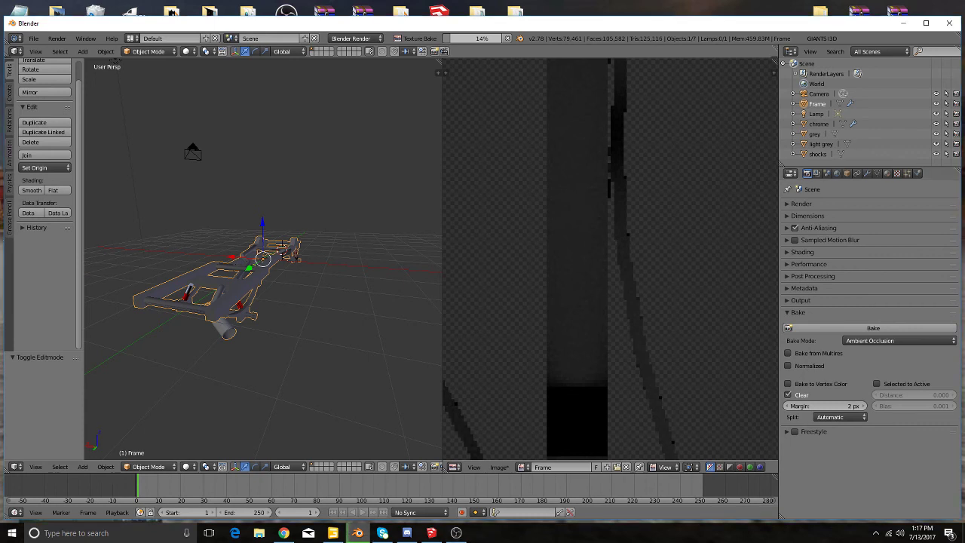
Step: Maximize the Blender window to full screen while the Frame bake continues
key("alt+Tab")
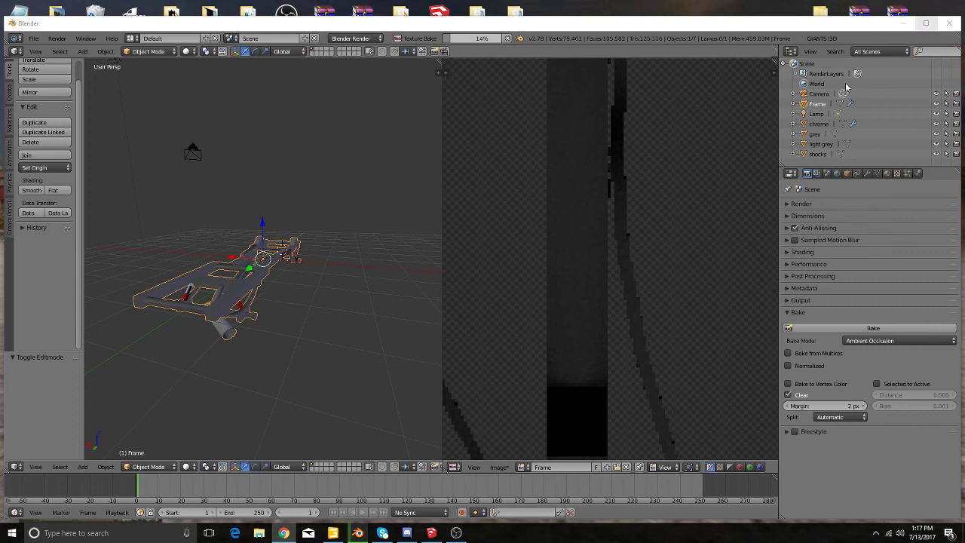
double_click(485, 23)
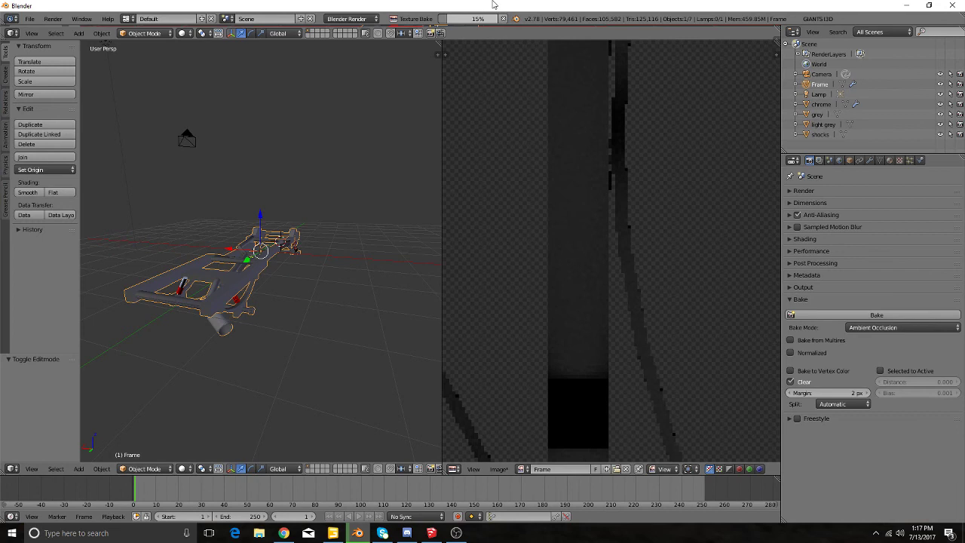
Step: Zoom in and out on the Frame image in the Image Editor as the bake progresses
scroll(602, 258, "down", 4)
scroll(595, 256, "down", 3)
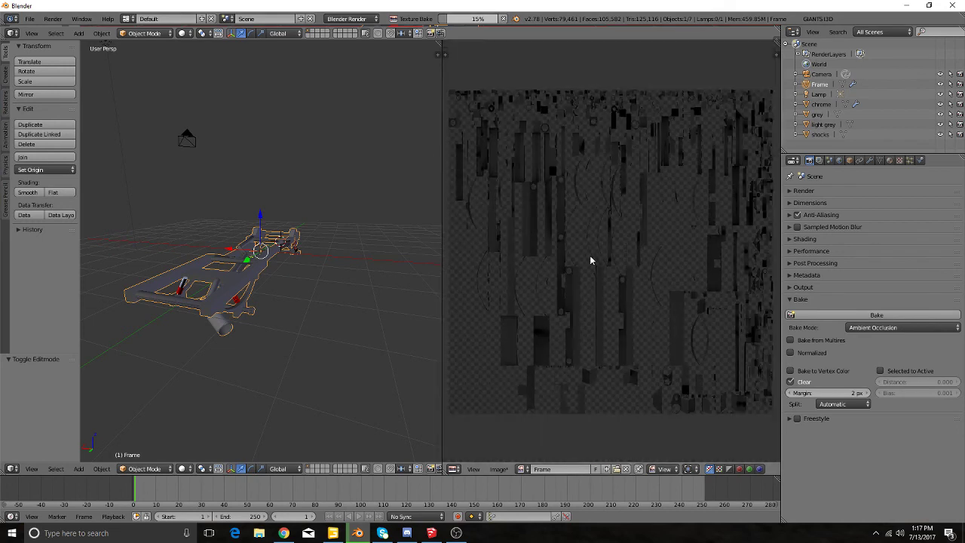
scroll(590, 260, "up", 4)
scroll(591, 260, "up", 2)
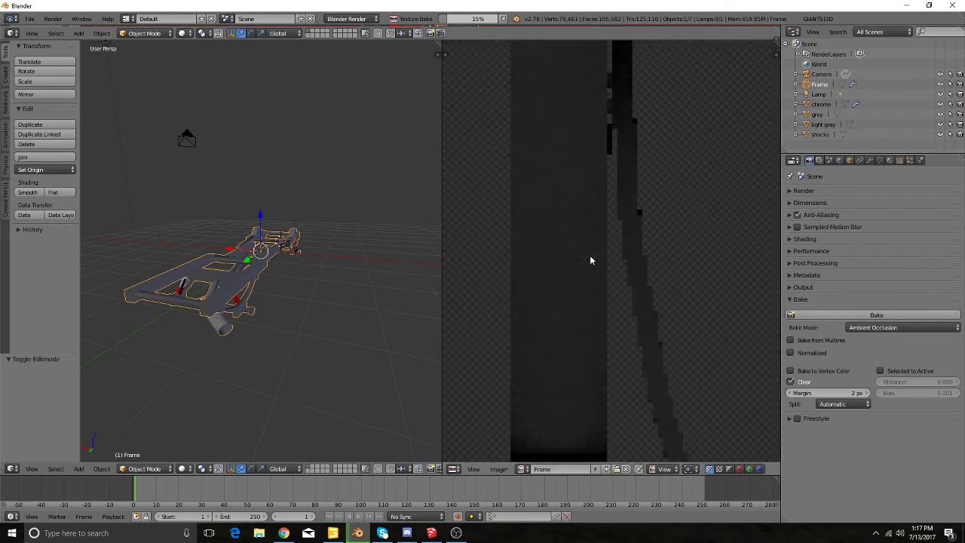
scroll(590, 261, "up", 2)
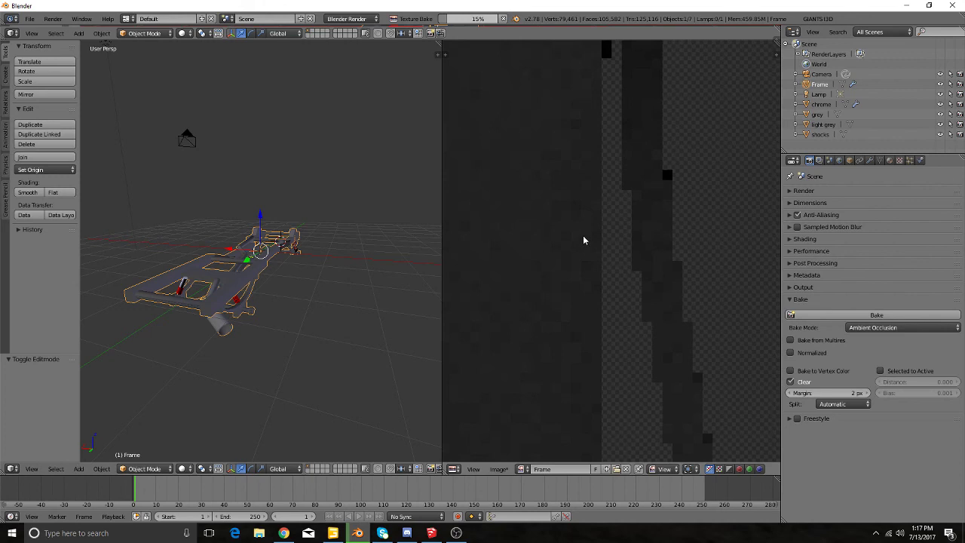
scroll(583, 240, "down", 2)
scroll(583, 240, "down", 3)
scroll(619, 245, "down", 3)
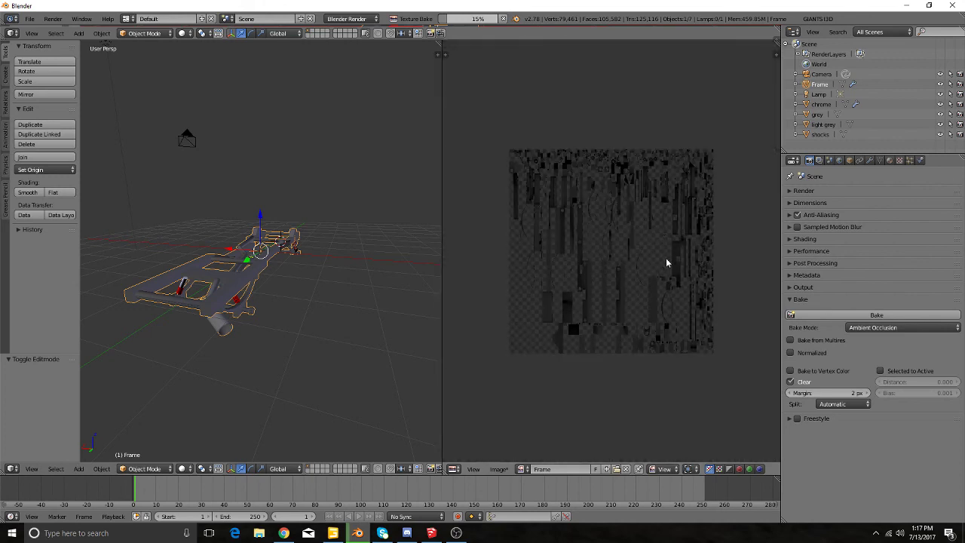
scroll(621, 278, "up", 4)
scroll(621, 277, "up", 3)
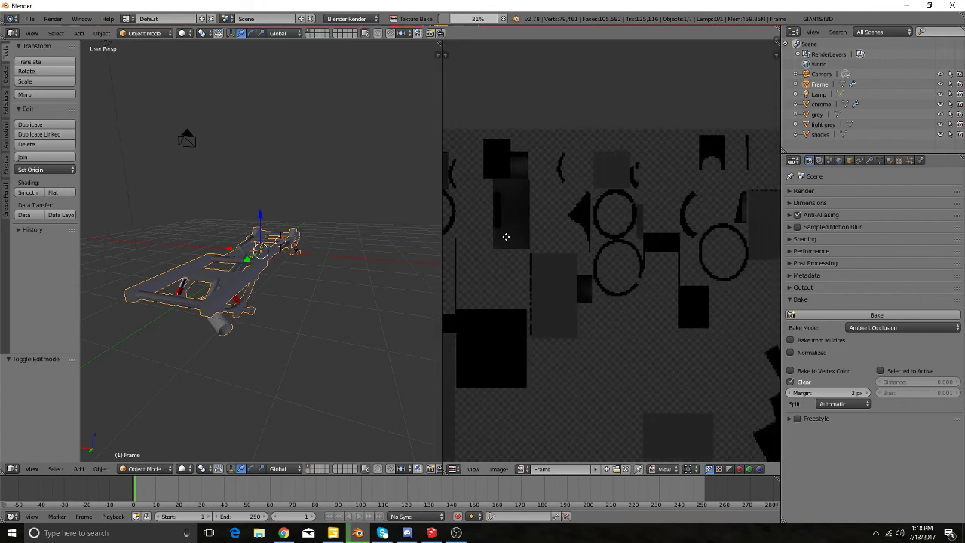
scroll(632, 319, "up", 3)
scroll(632, 318, "up", 3)
scroll(632, 319, "up", 1)
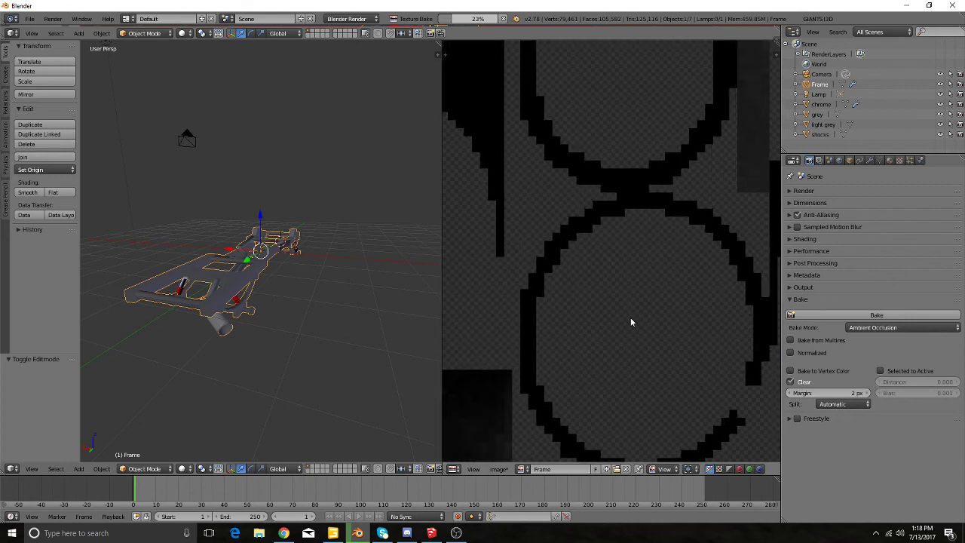
scroll(630, 317, "down", 3)
scroll(601, 311, "down", 1)
scroll(571, 315, "down", 1)
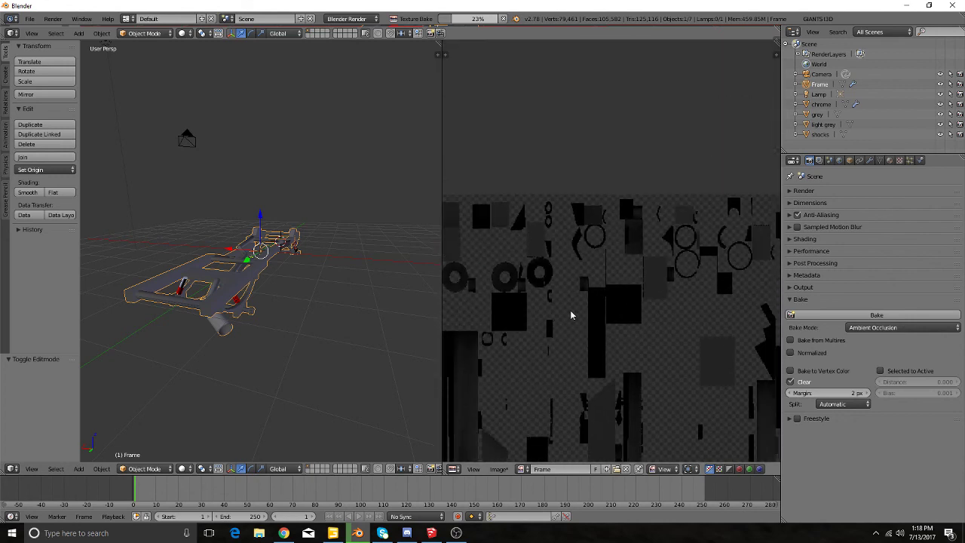
Step: Pan across the baking Frame texture to inspect the ambient occlusion shading
mouse_move(556, 339)
middle_mouse_down("ctrl")
mouse_move(664, 301)
mouse_move(717, 267)
mouse_move(601, 263)
mouse_move(708, 309)
mouse_move(448, 334)
middle_mouse_up("ctrl")
mouse_move(545, 278)
middle_mouse_down()
mouse_move(534, 261)
mouse_move(552, 189)
middle_mouse_up()
scroll(581, 226, "down", 4)
middle_click_drag(556, 271, 550, 227)
scroll(559, 249, "down", 2)
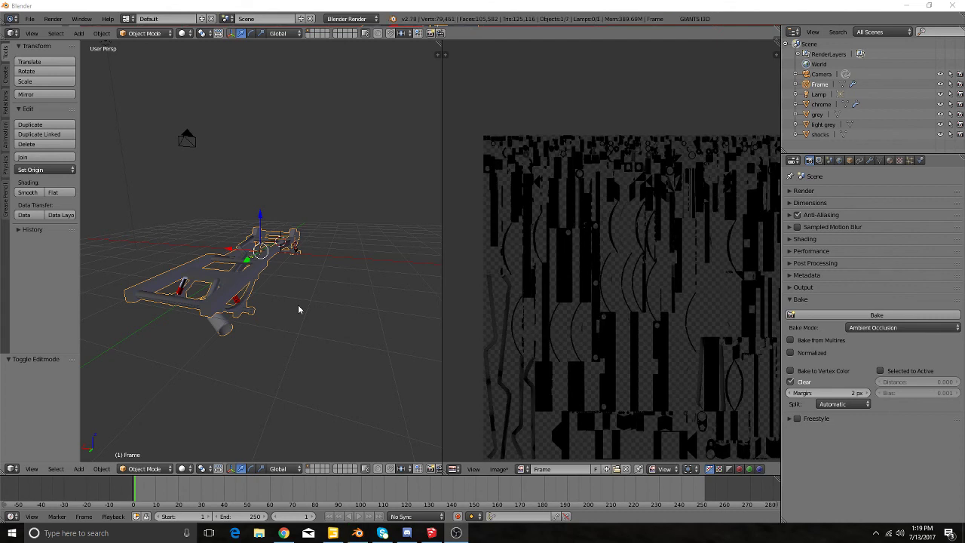
Step: Save the baked image as Frame.png into Desktop/for dodge using Image > Save As
left_click(498, 469)
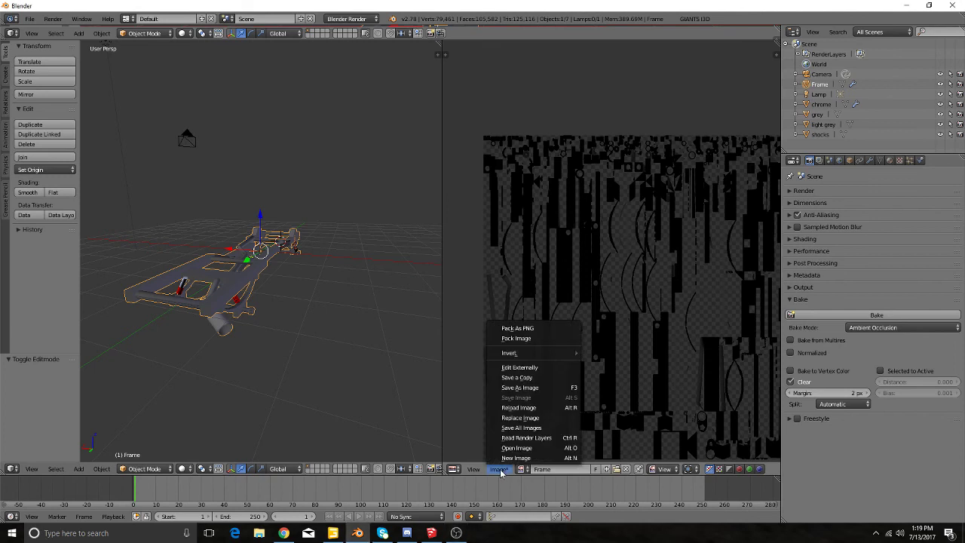
left_click(496, 388)
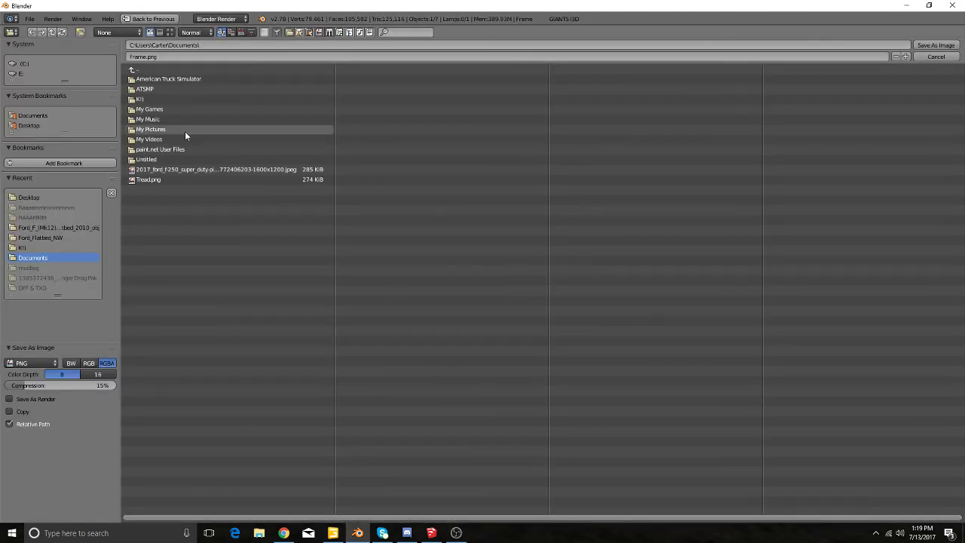
left_click(27, 125)
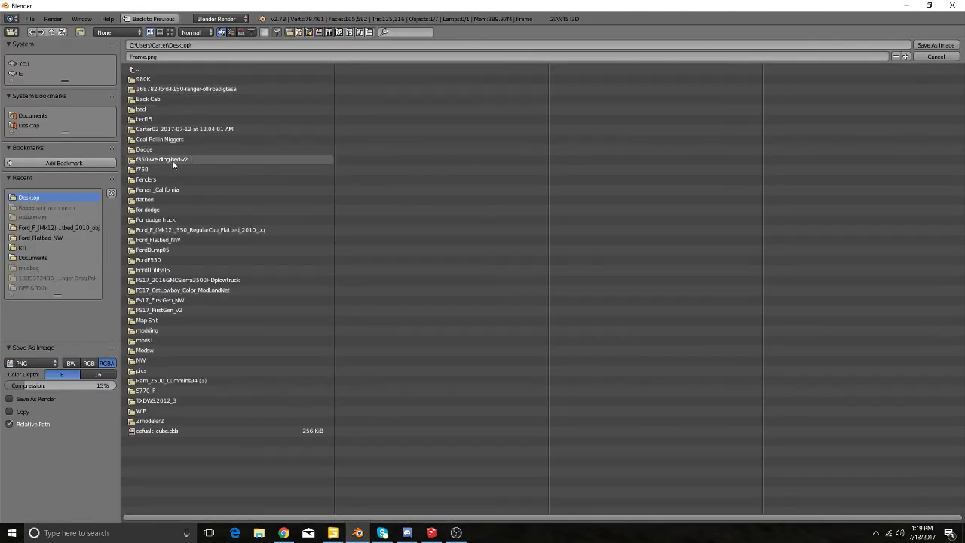
left_click(148, 209)
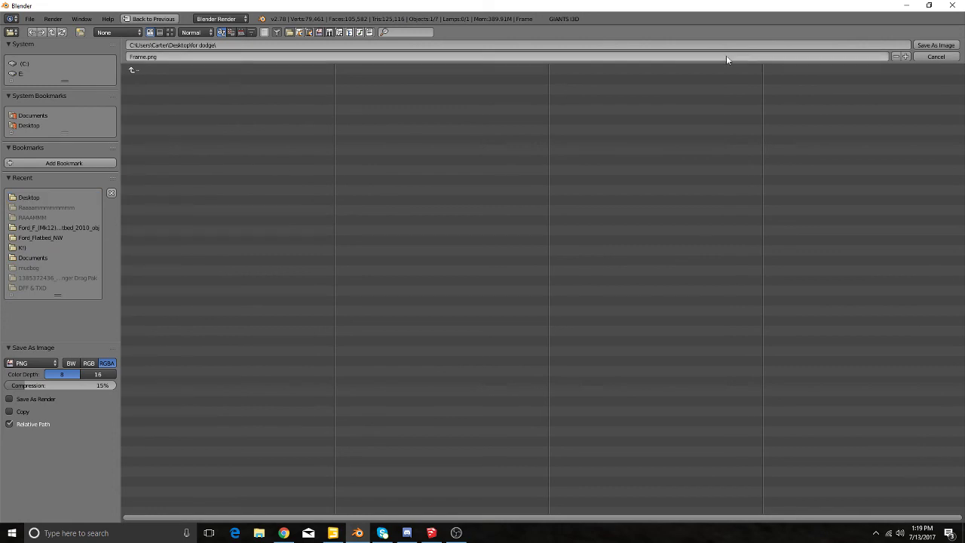
left_click(929, 45)
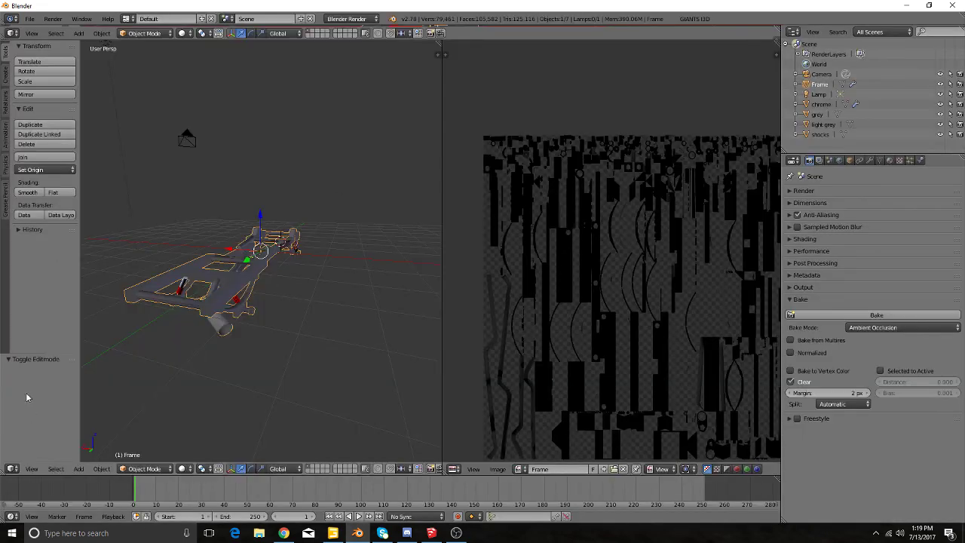